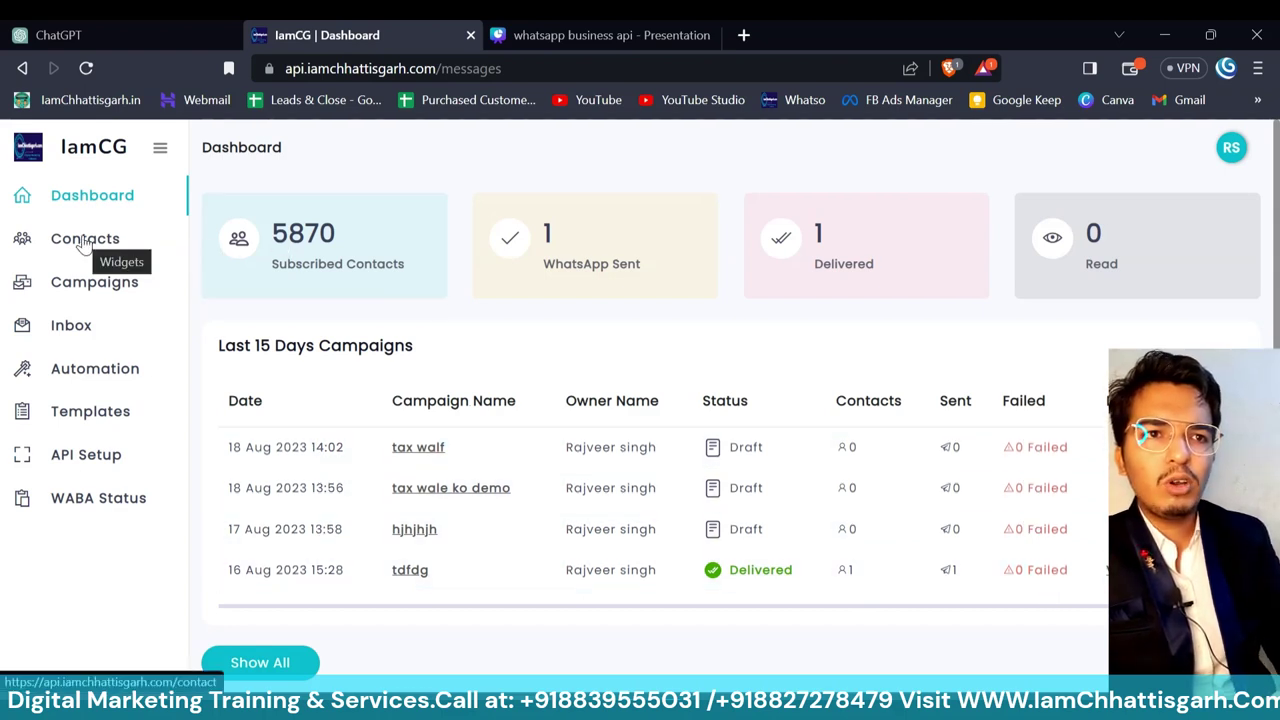
- Go to Contacts and try the Add Contact form's first name, last name and email fields
left_click(85, 245)
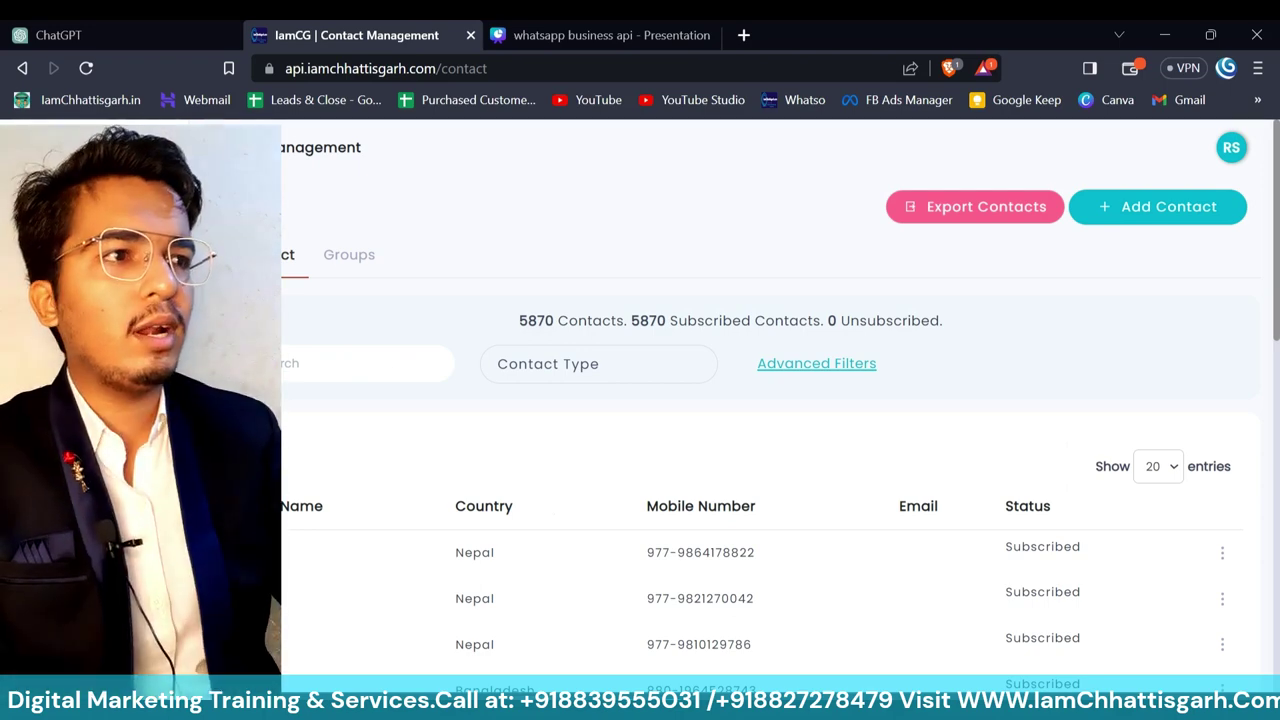
left_click(1152, 208)
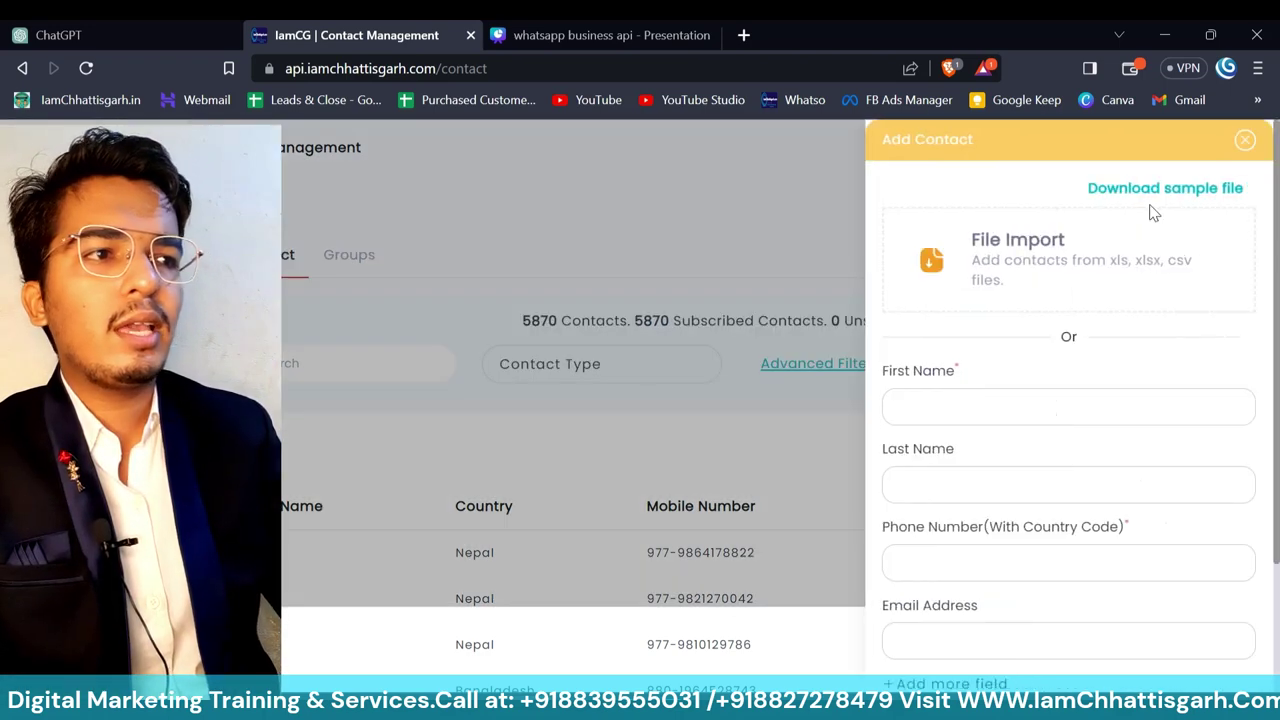
left_click(1022, 410)
left_click(1001, 484)
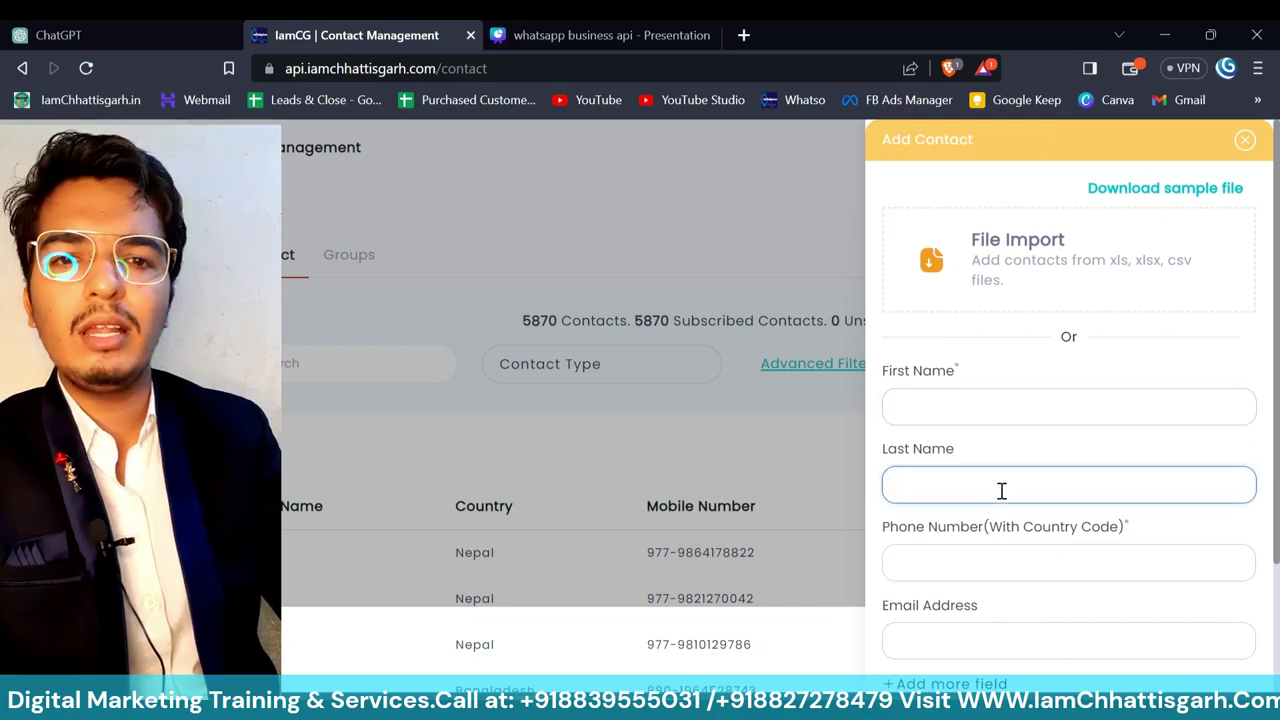
left_click(997, 637)
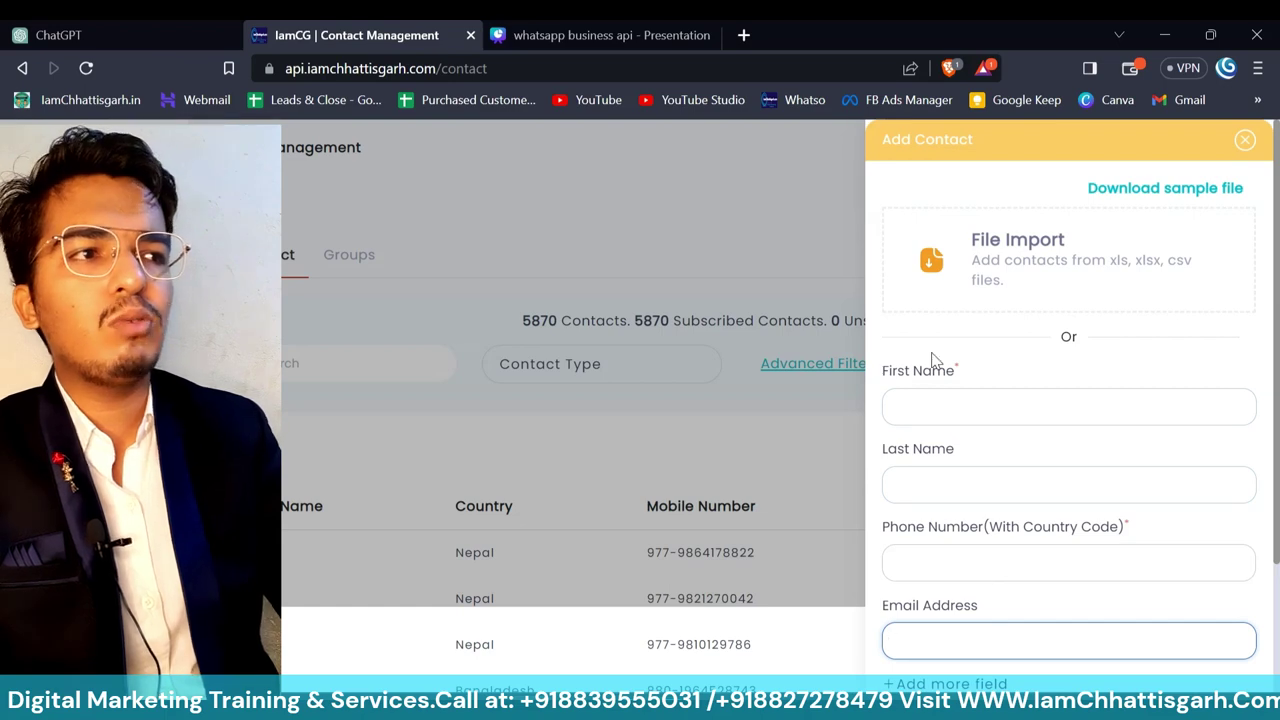
- Try File Import, cancel the file dialog, and close the add-contact form
left_click(1022, 258)
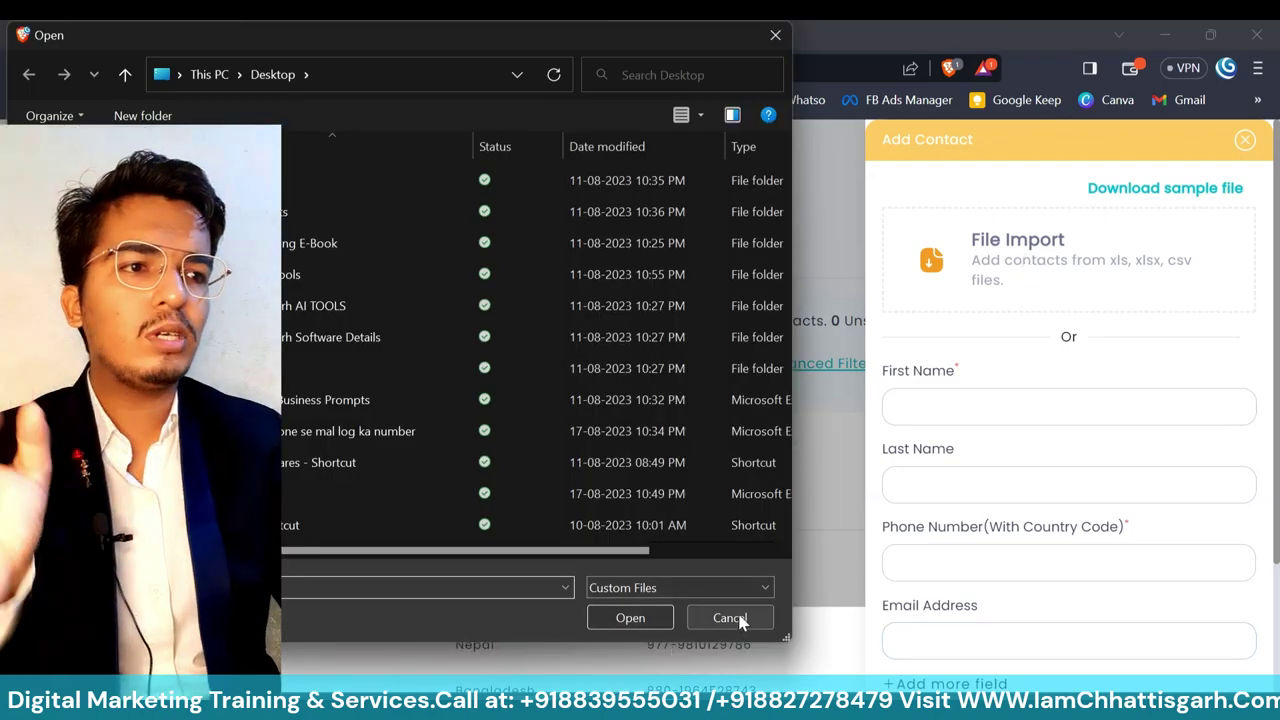
left_click(729, 618)
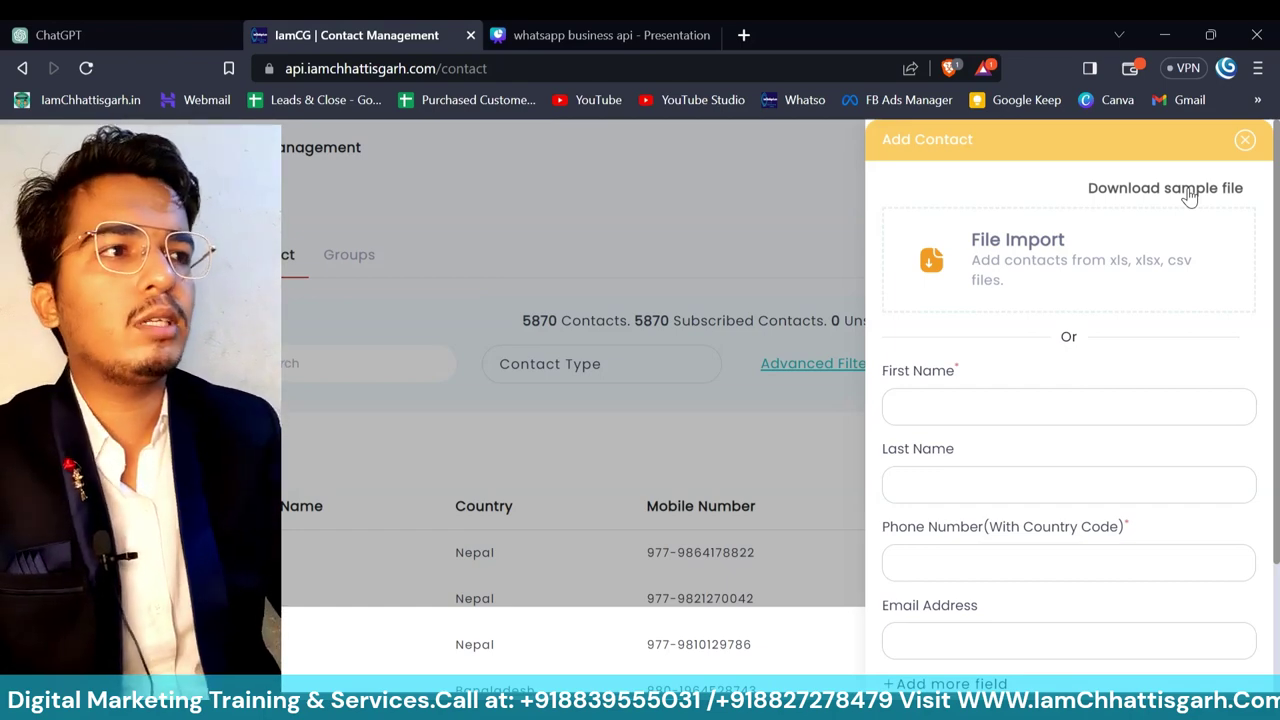
left_click(1245, 142)
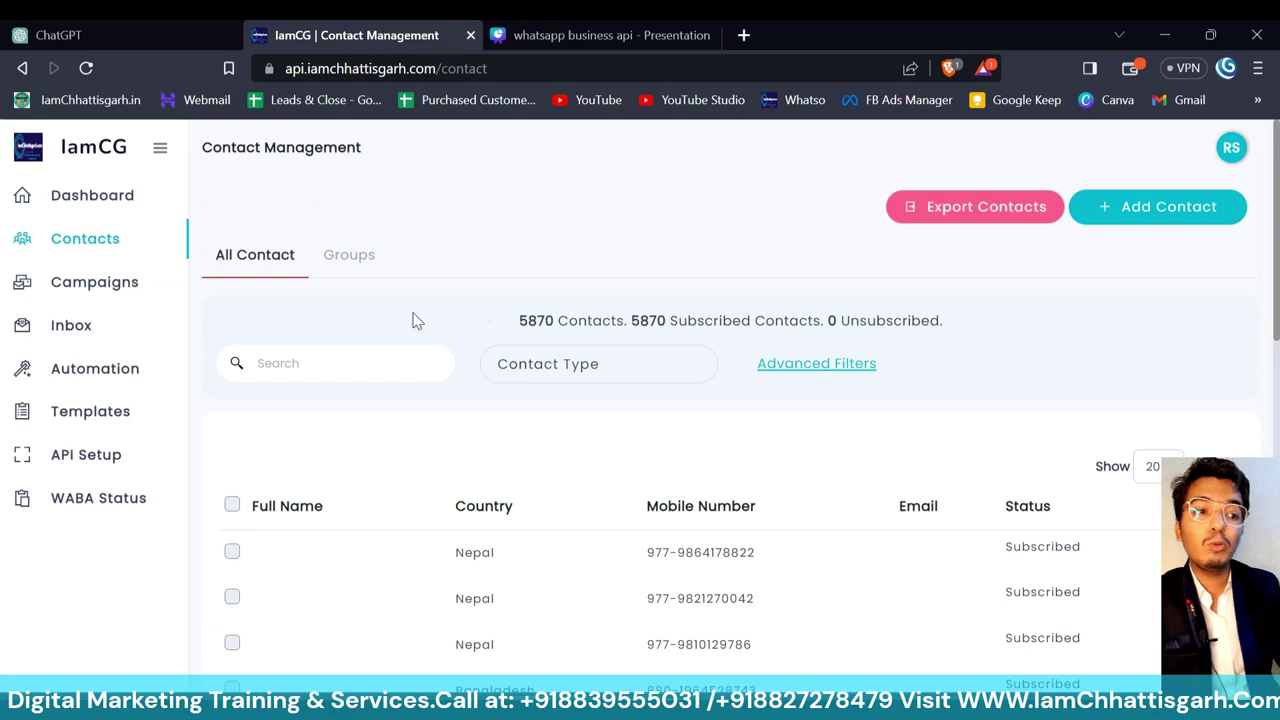
- Check the two contact groups, return to All Contact, then go to Campaigns
left_click(358, 262)
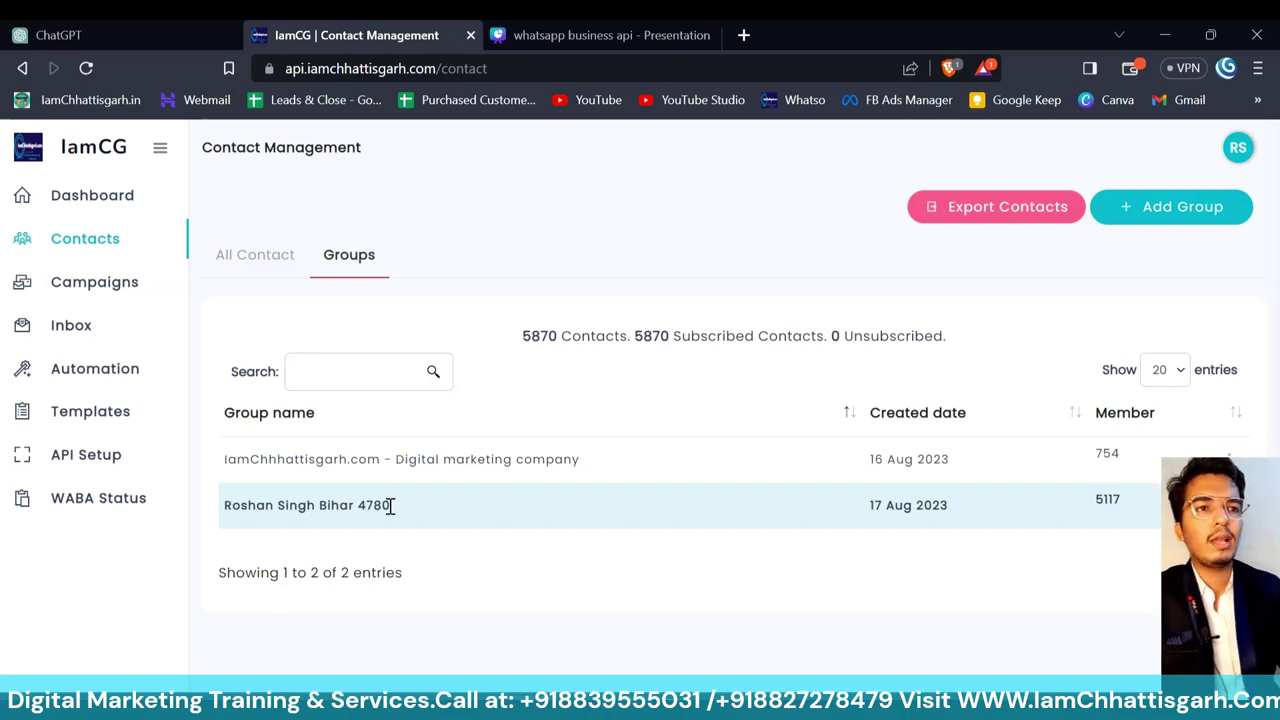
left_click(272, 258)
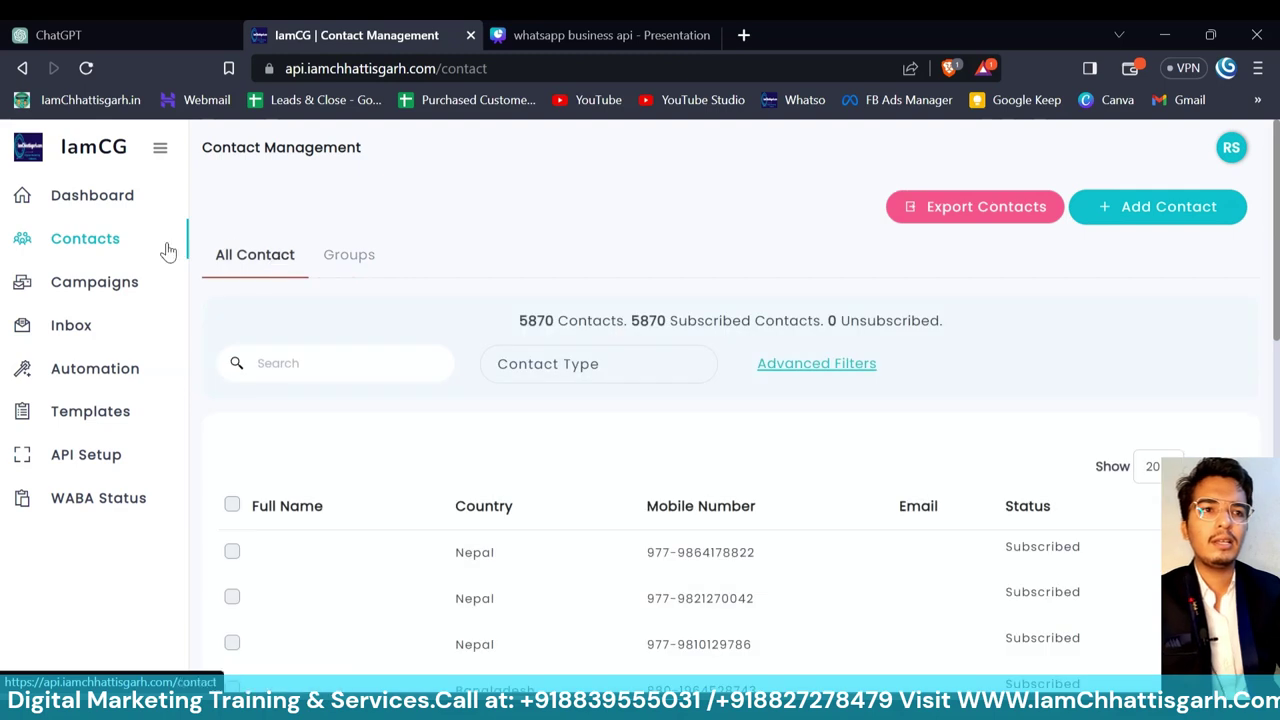
left_click(94, 284)
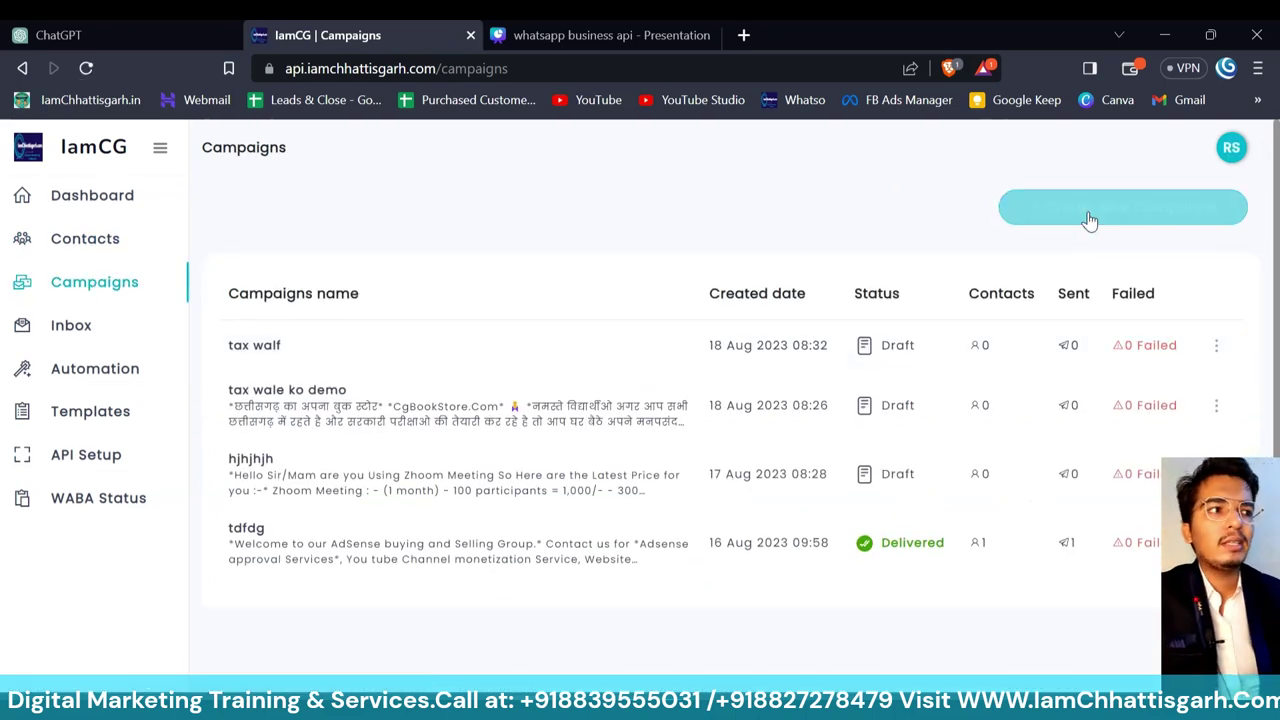
- Create a campaign named '20 august' for the IamChhattisgarh.com - Digital marketing company group
left_click(1088, 210)
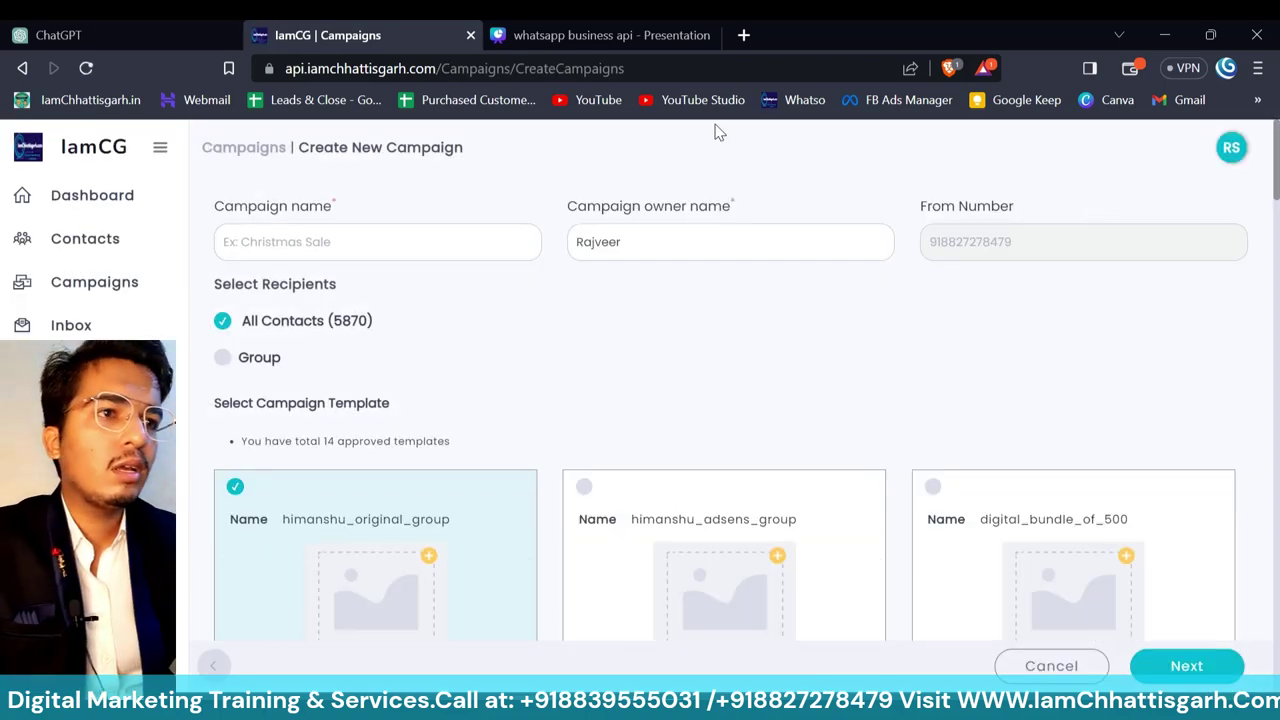
left_click(420, 248)
type("2")
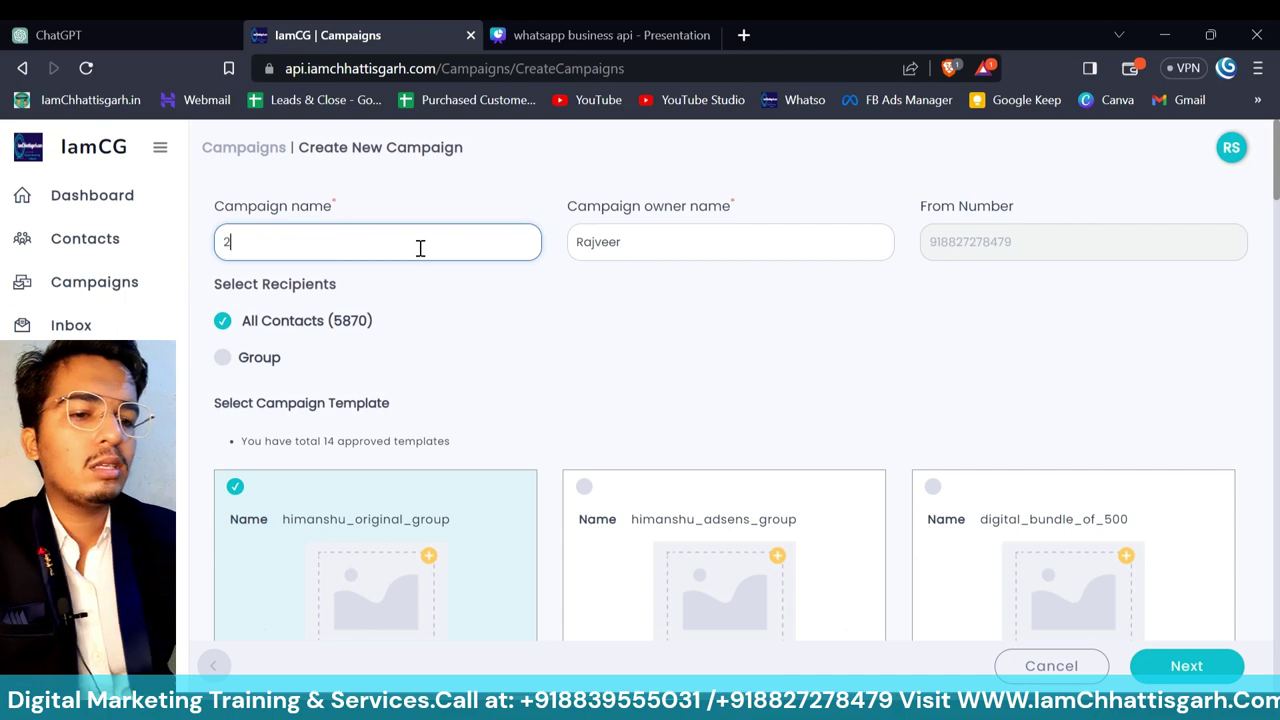
type("0 august")
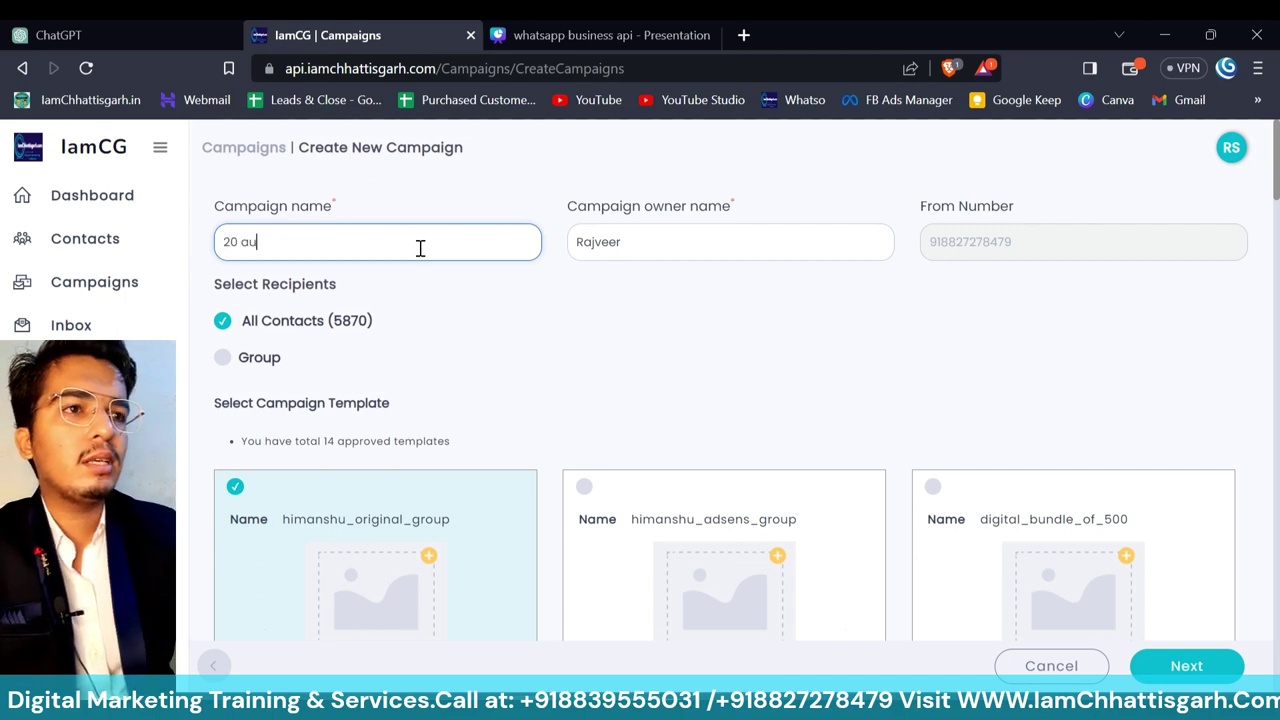
left_click(634, 346)
scroll(634, 346, "down", 2)
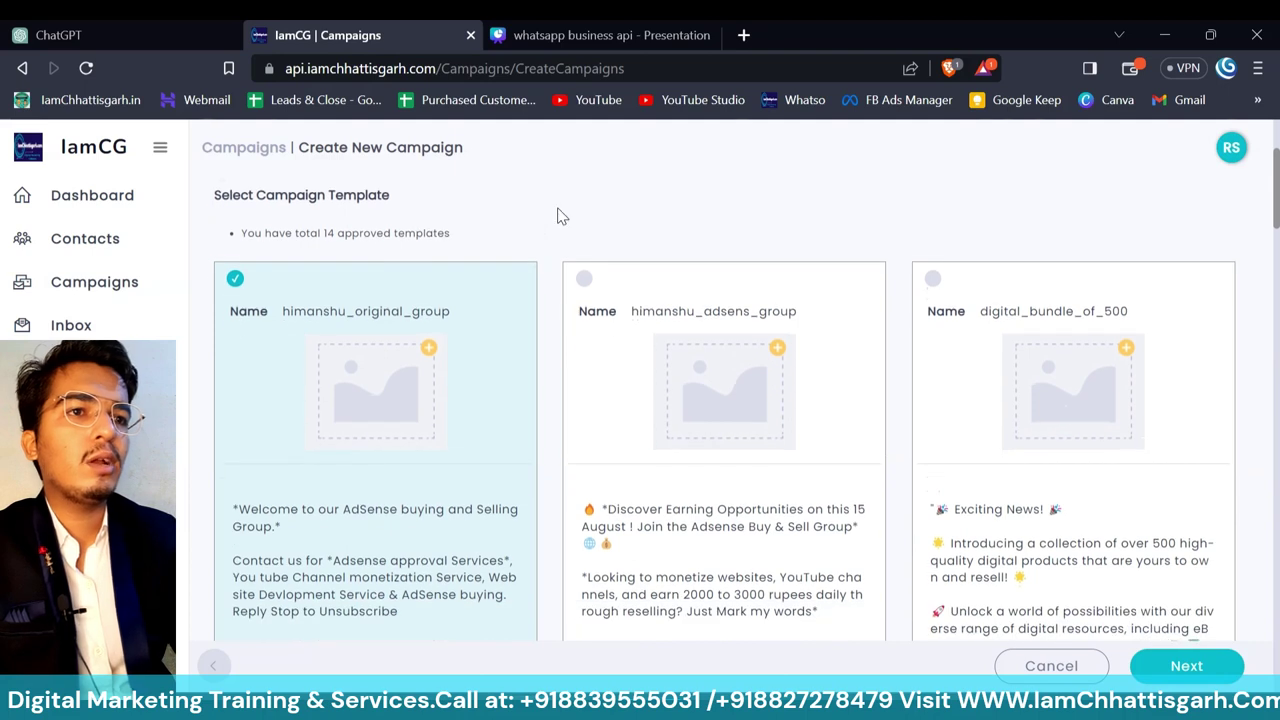
scroll(557, 214, "up", 1)
left_click(224, 254)
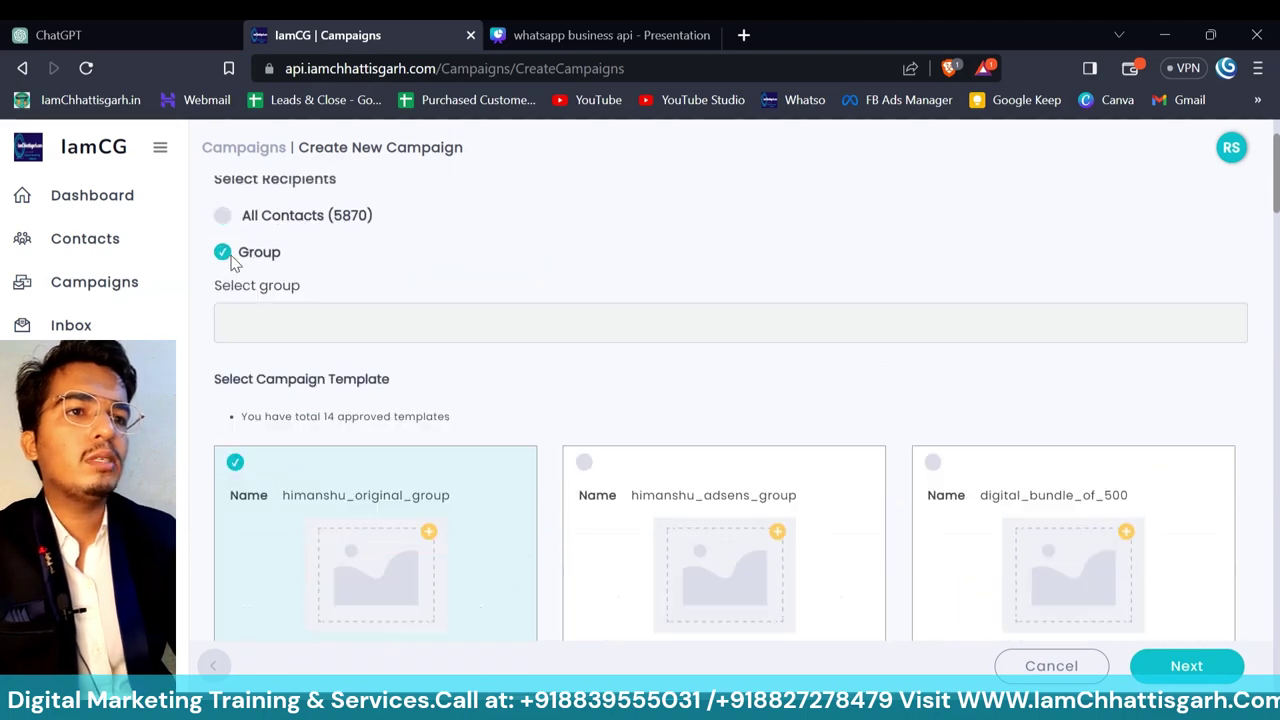
left_click(350, 318)
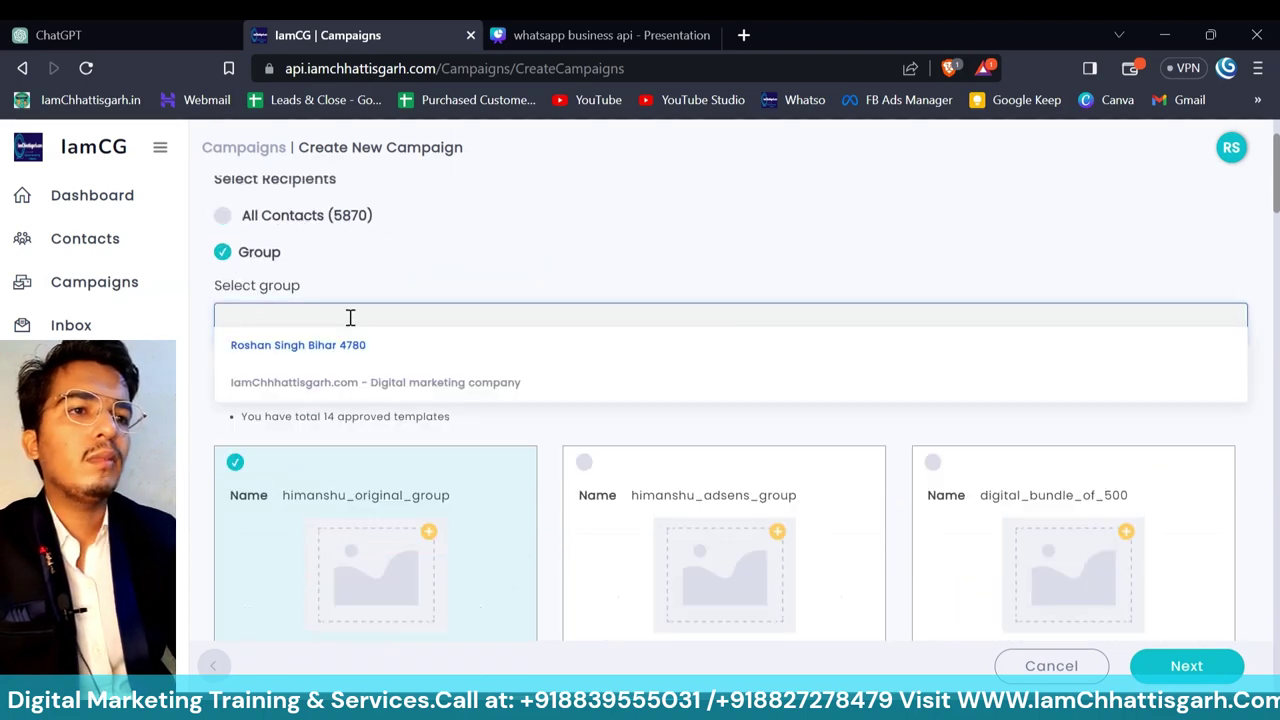
left_click(377, 382)
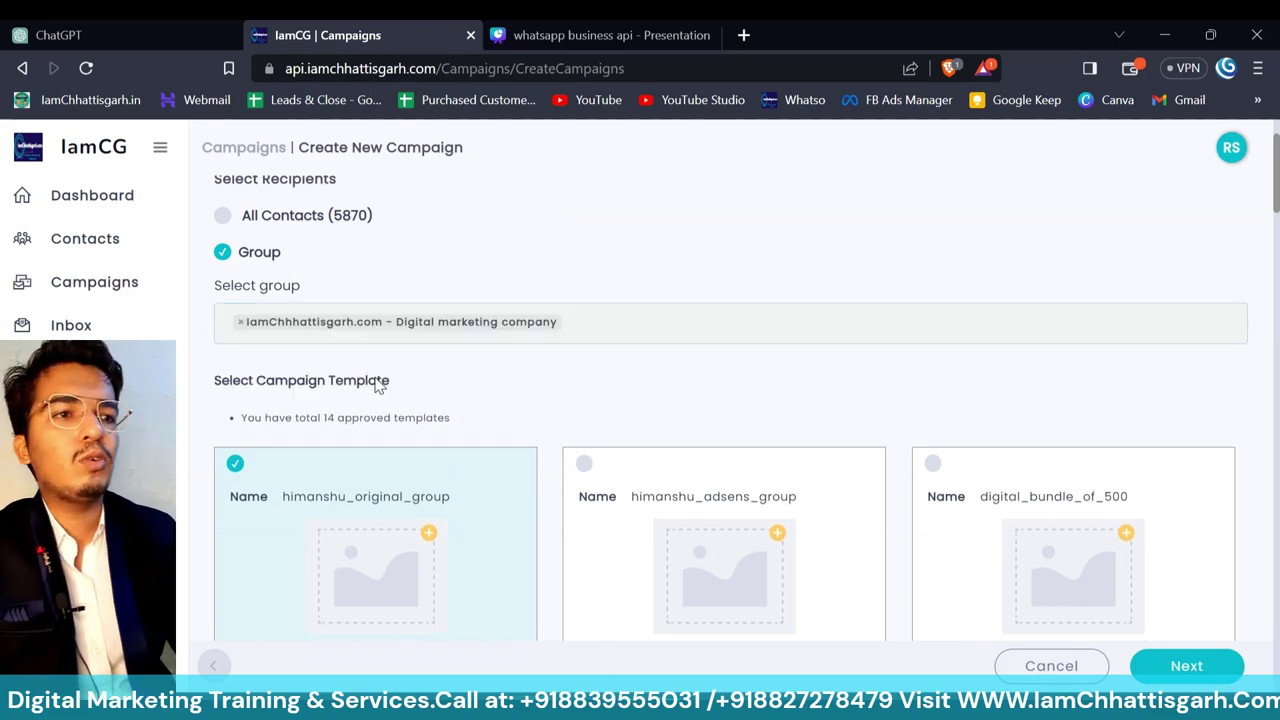
- Choose the zhoom_2 template and continue to the image upload step
scroll(580, 390, "down", 3)
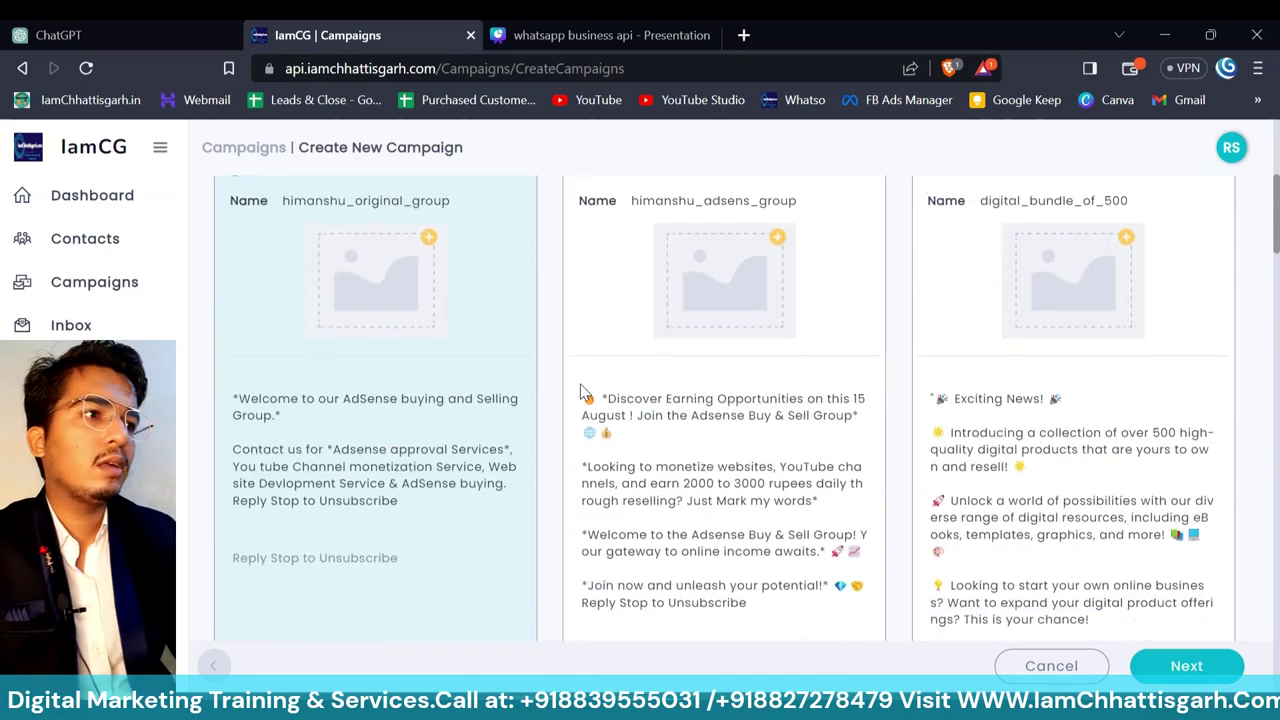
scroll(582, 391, "down", 6)
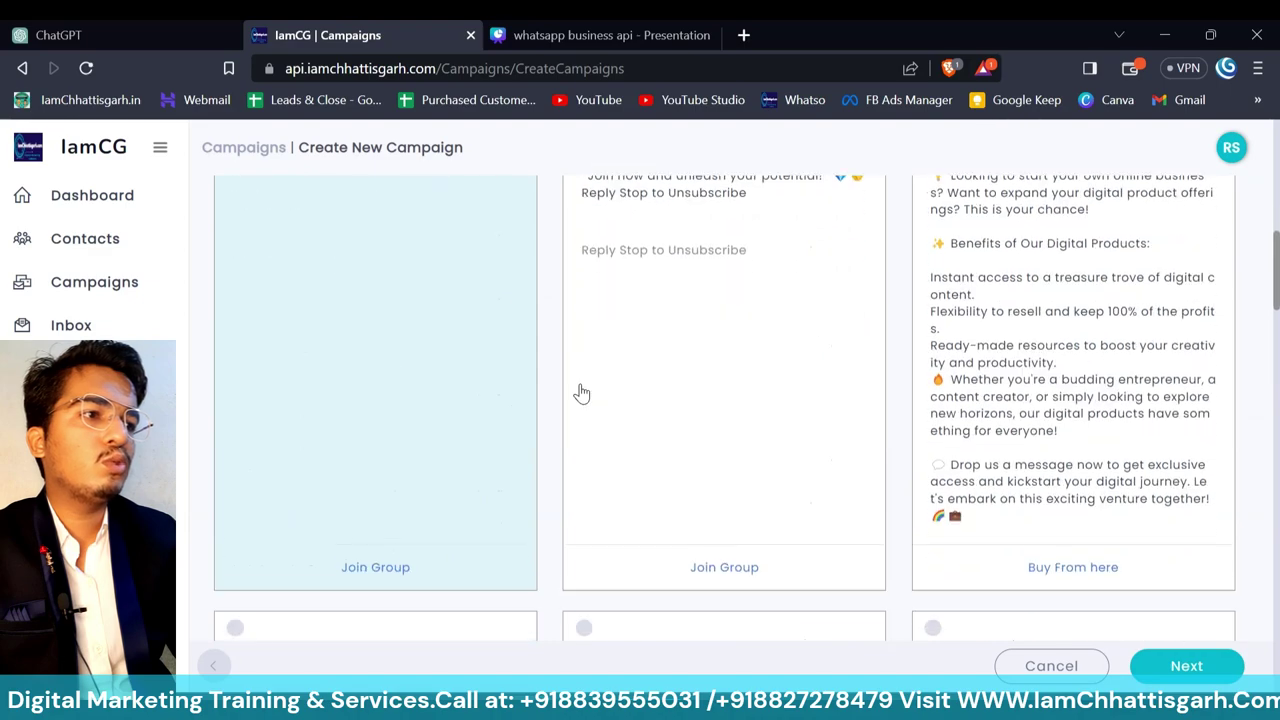
scroll(582, 391, "down", 2)
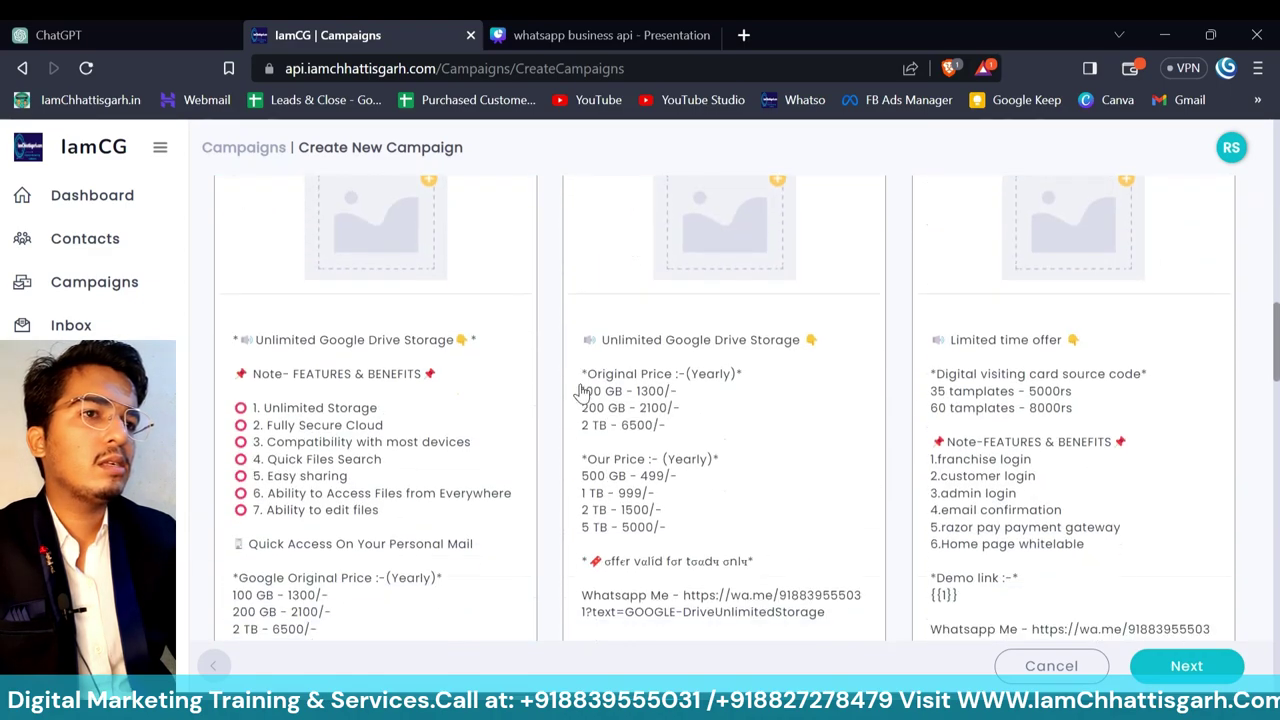
scroll(582, 391, "down", 5)
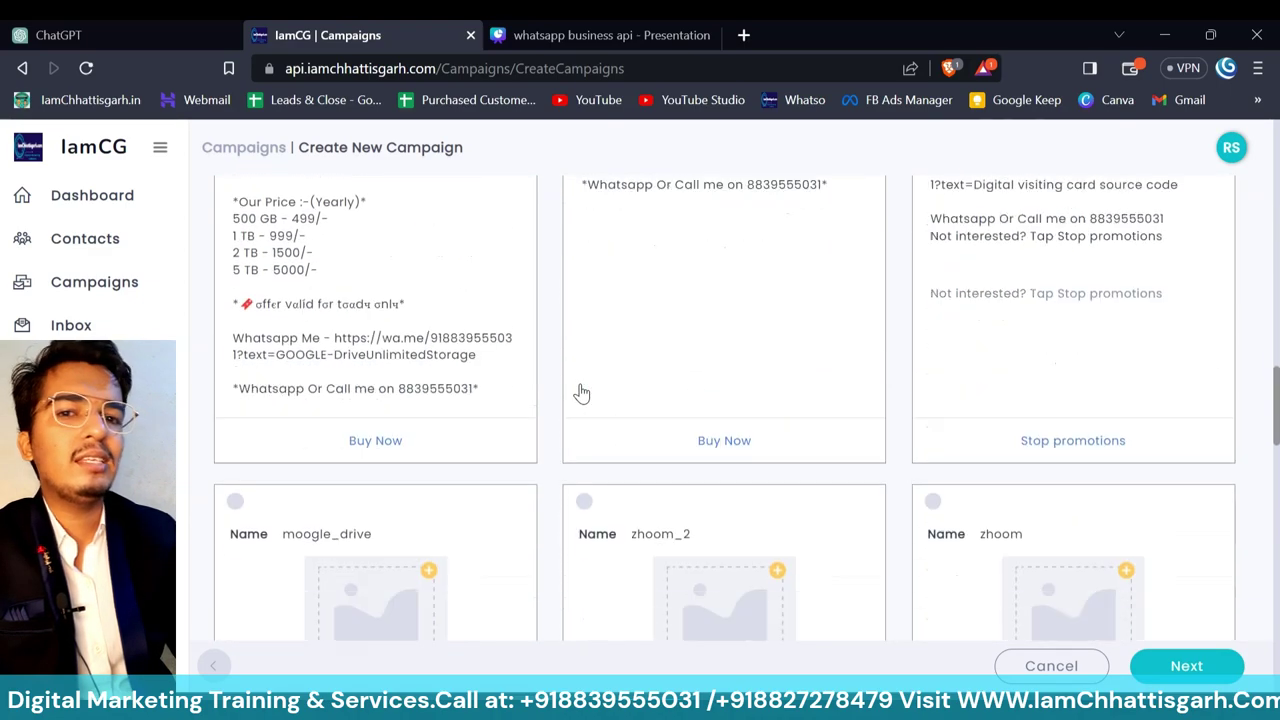
scroll(582, 391, "down", 4)
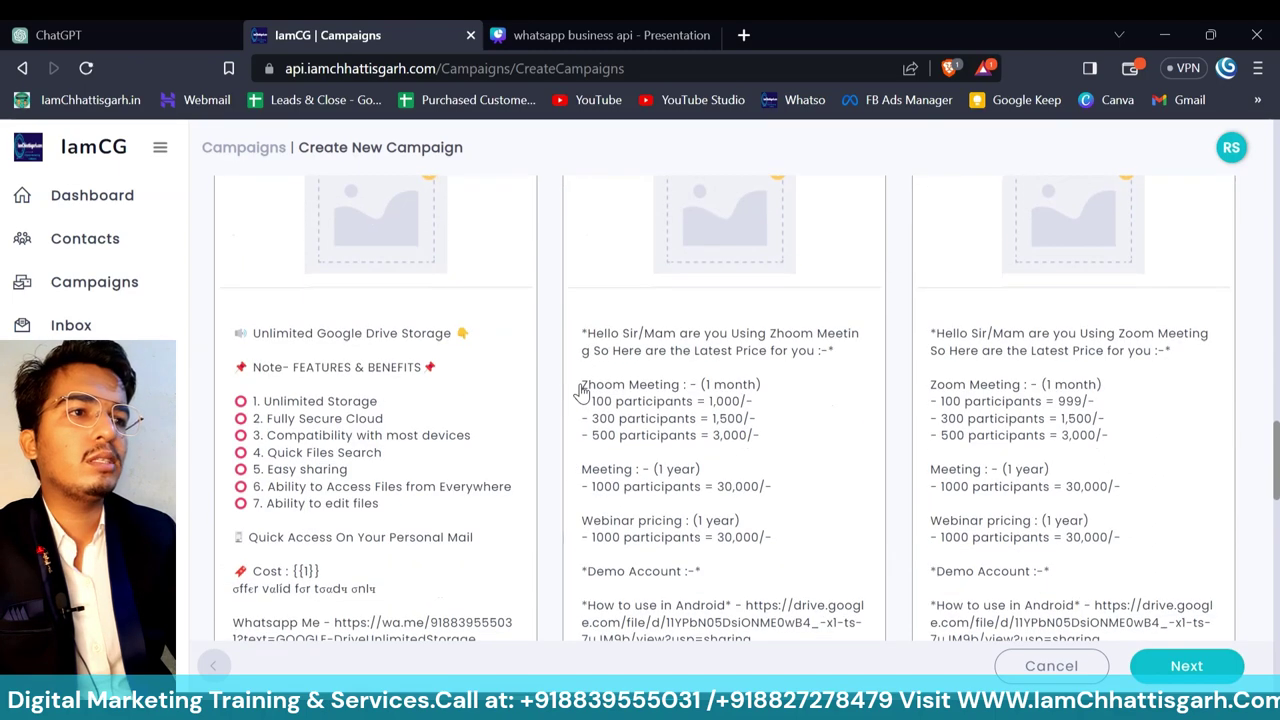
left_click(676, 388)
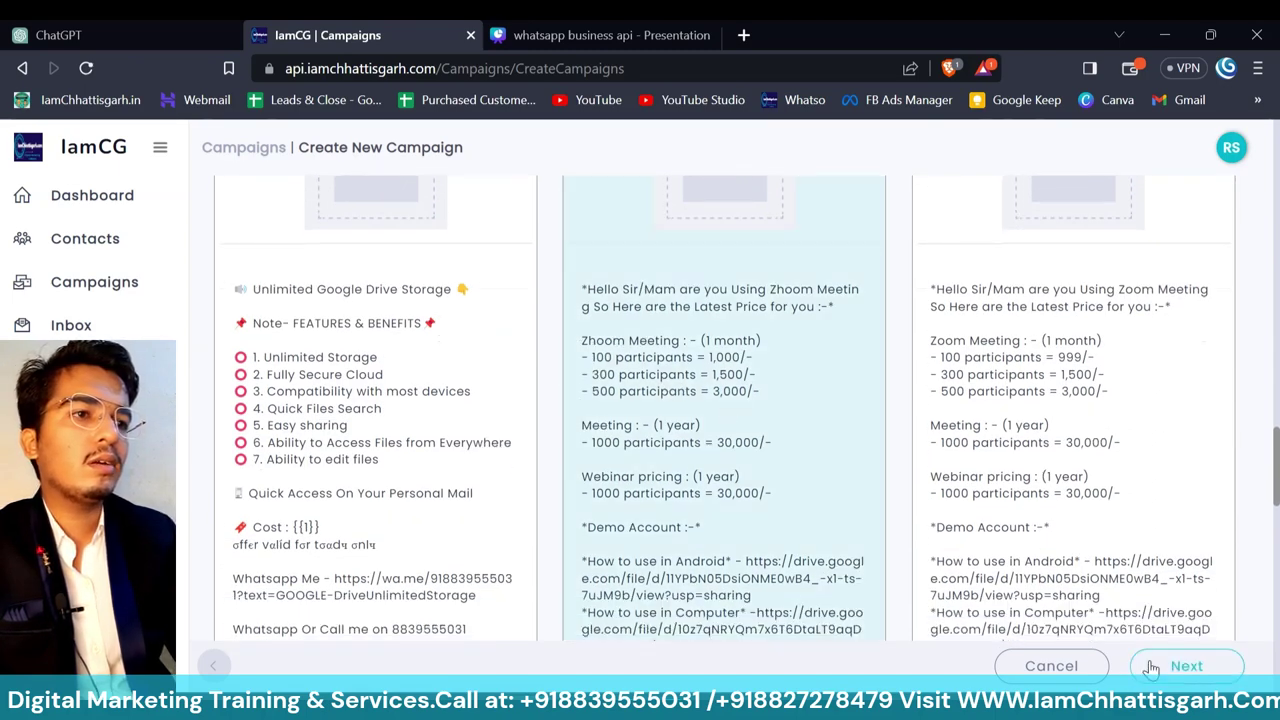
left_click(1151, 668)
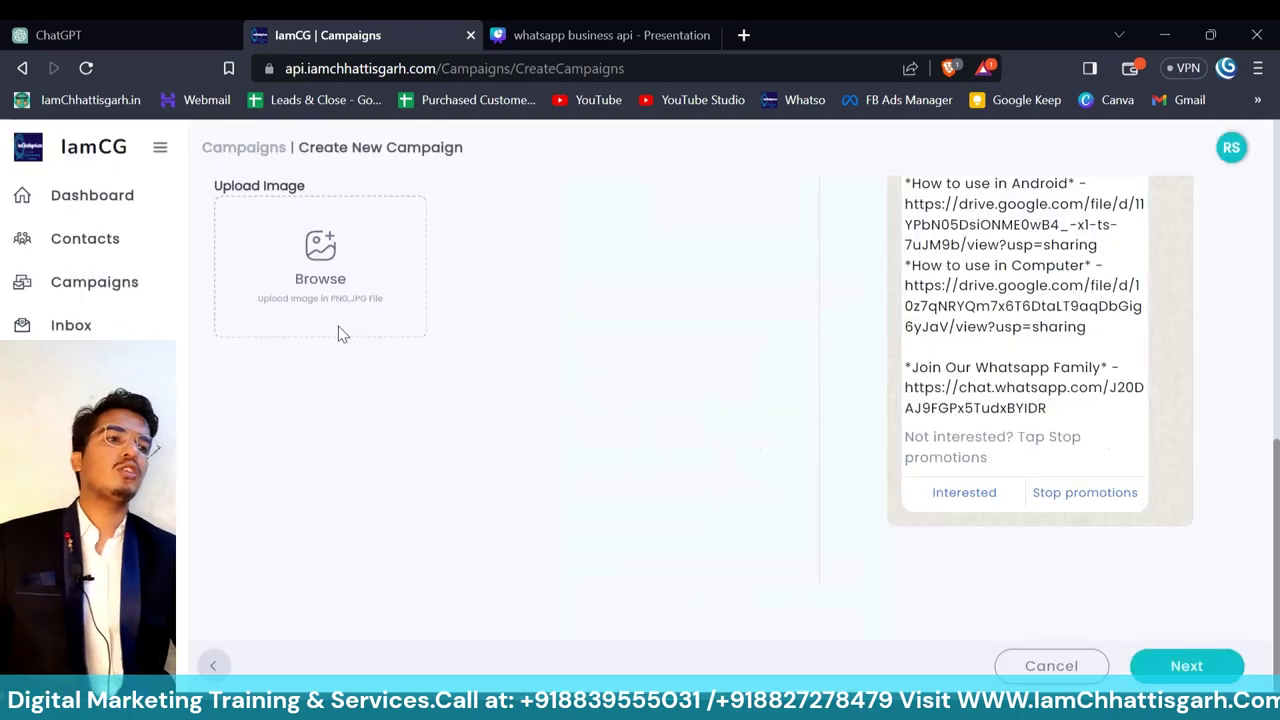
- Upload the google drive JPG as the campaign's header image
scroll(845, 375, "up", 10)
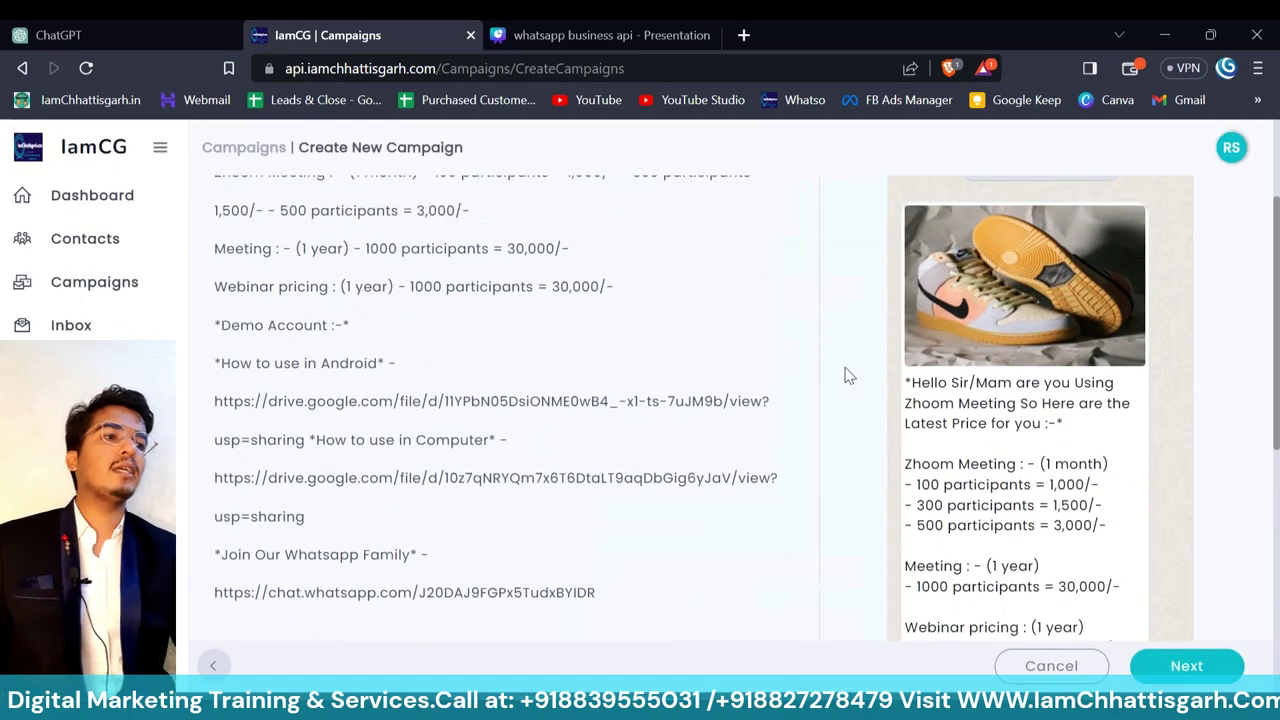
scroll(1020, 455, "down", 4)
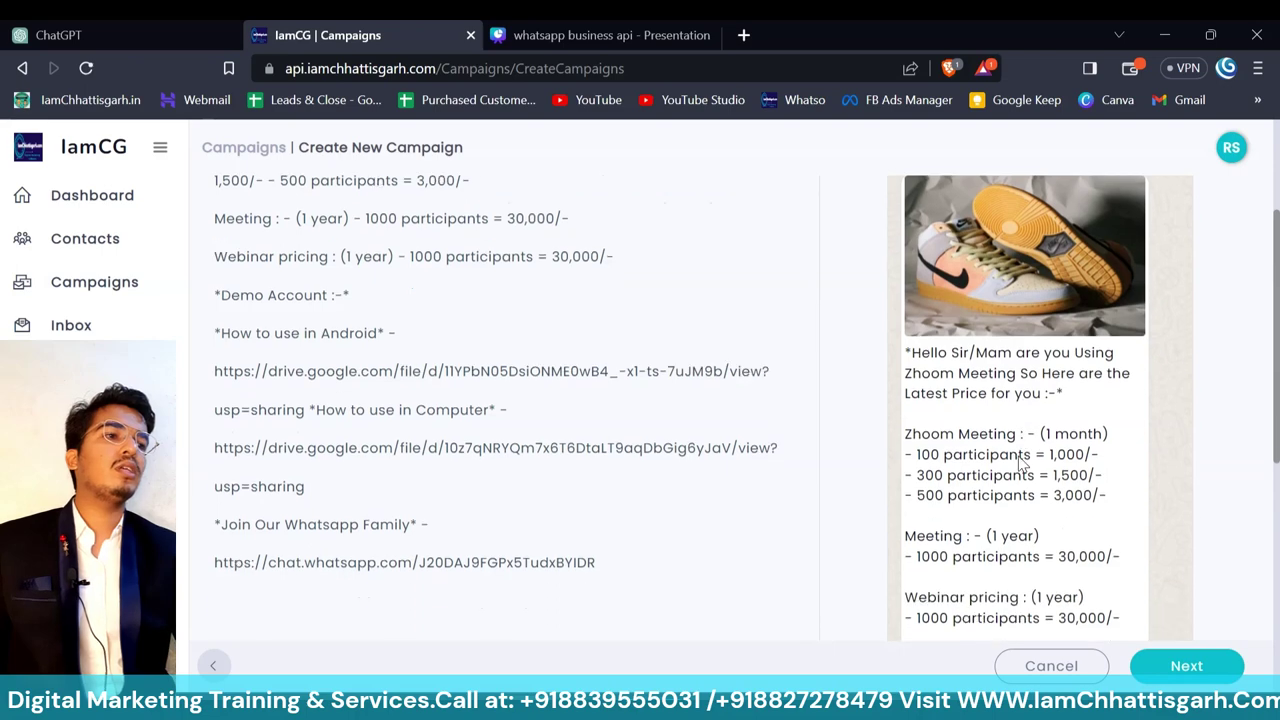
scroll(1020, 455, "down", 5)
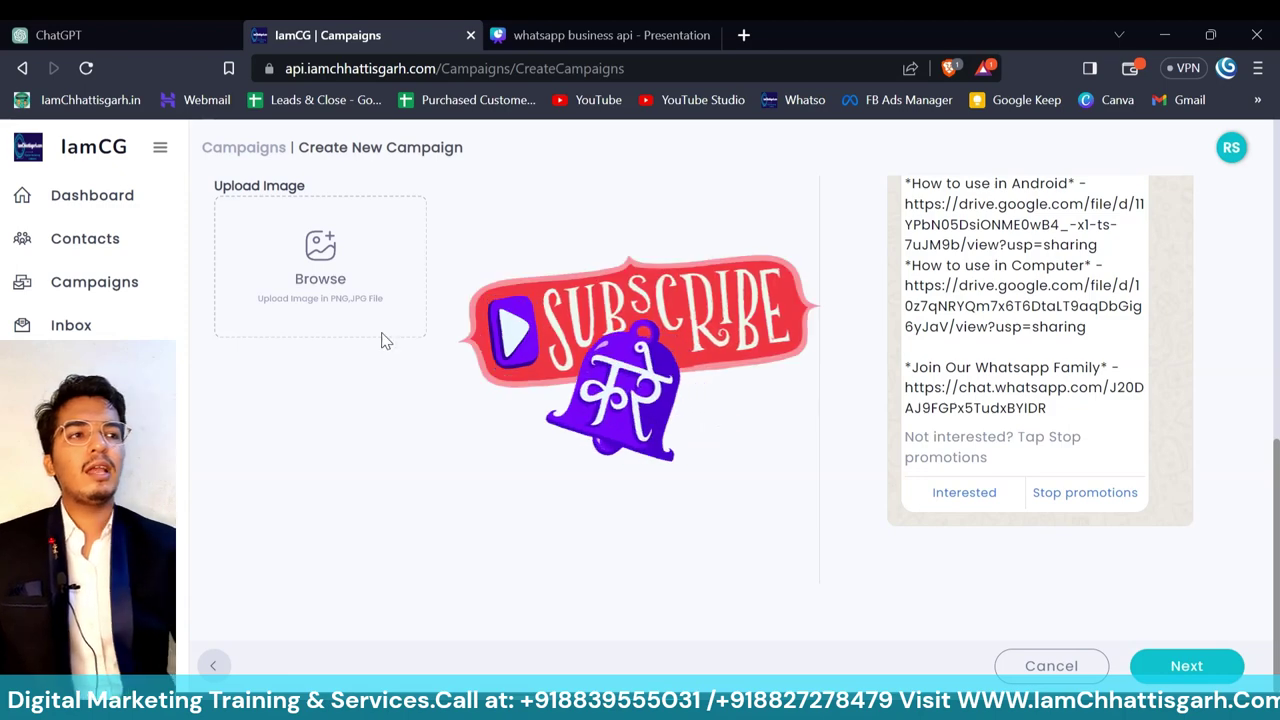
scroll(403, 263, "up", 5)
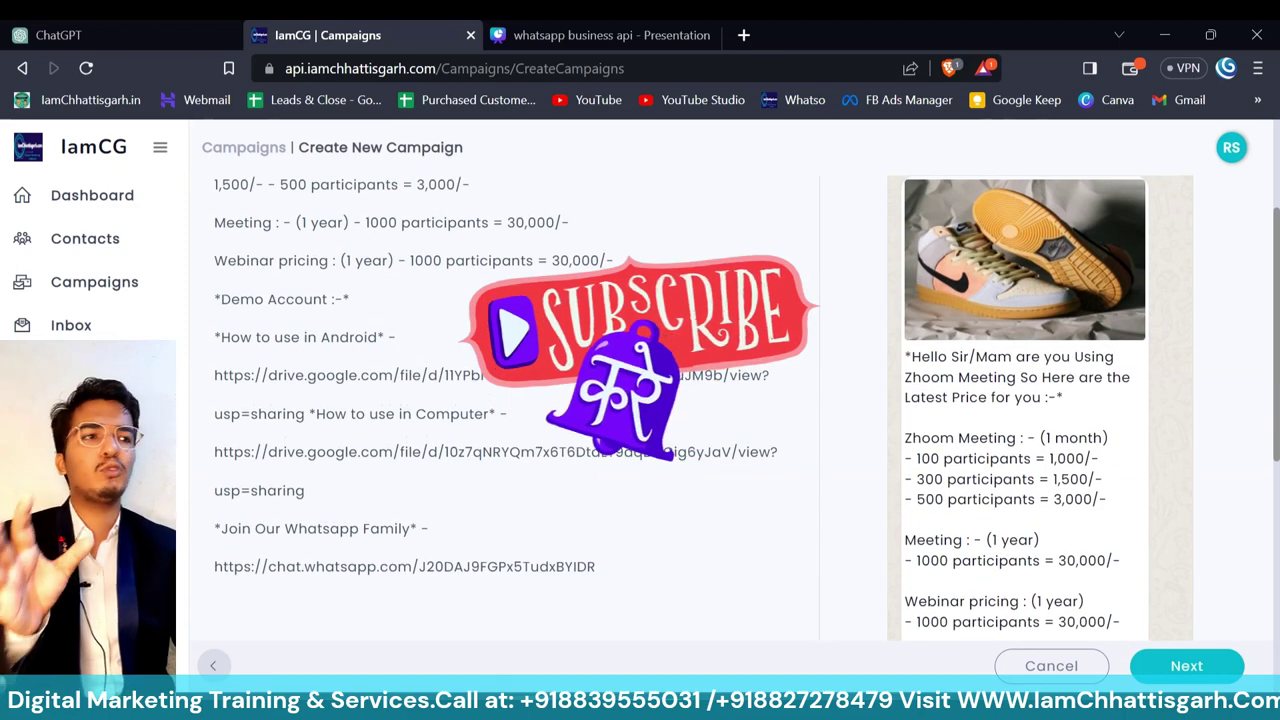
scroll(697, 290, "down", 2)
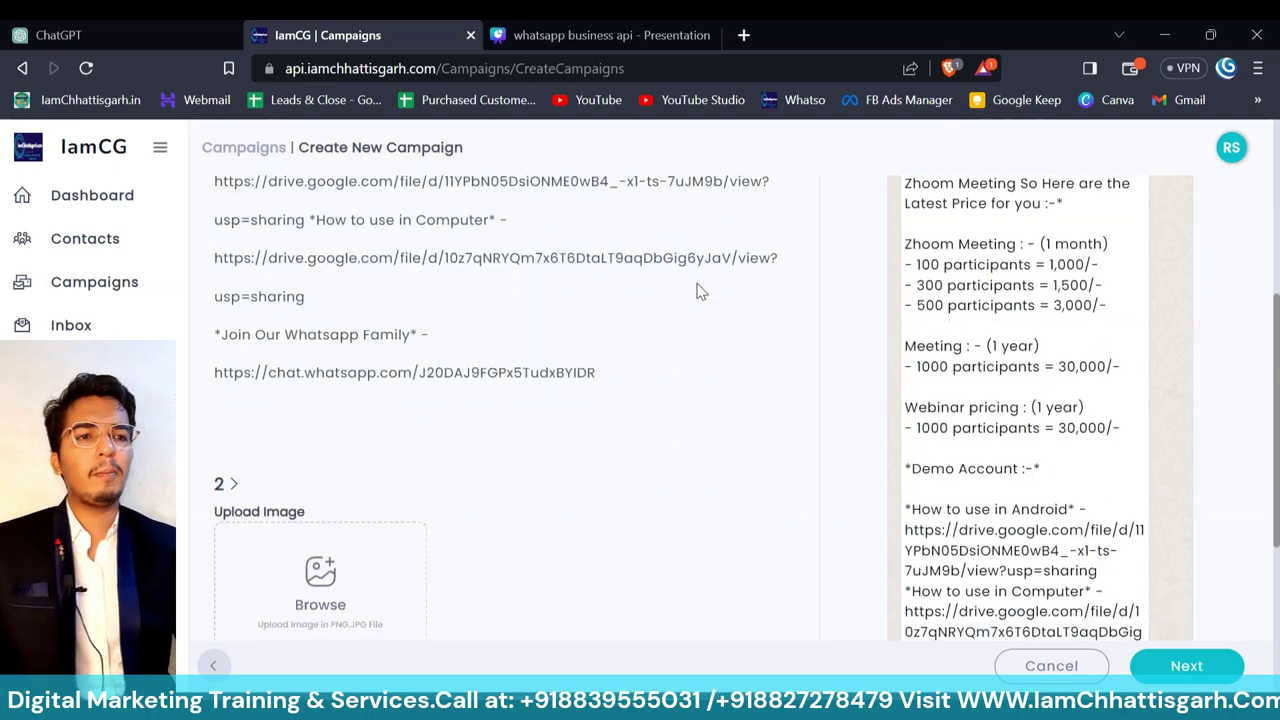
scroll(700, 290, "down", 1)
left_click(311, 490)
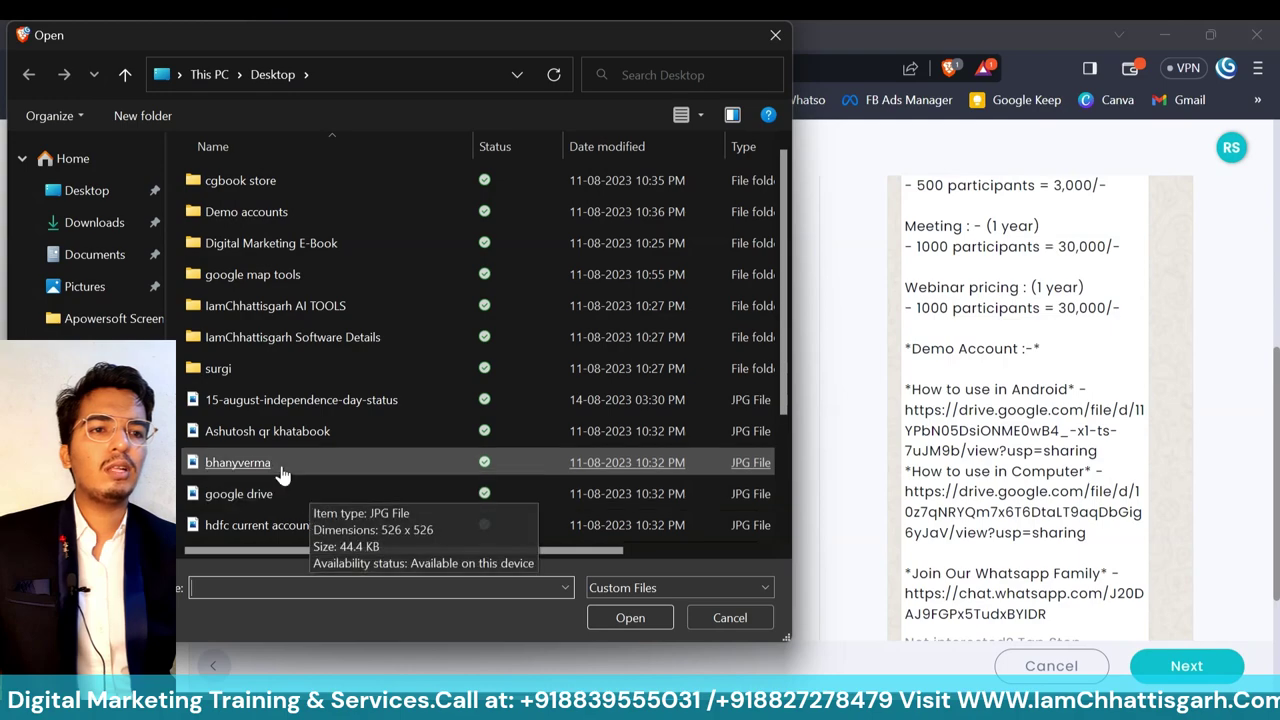
left_click(293, 498)
double_click(293, 498)
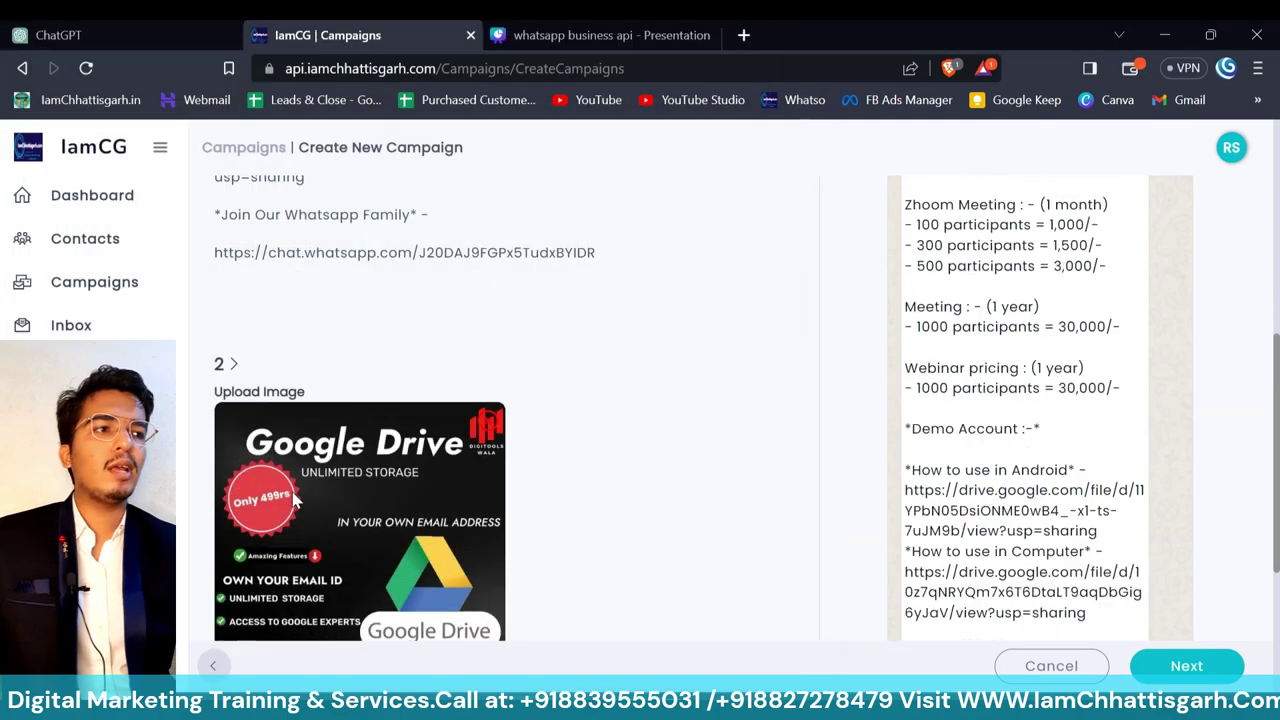
- Proceed to the test-send step of the campaign
scroll(730, 530, "up", 4)
scroll(730, 530, "down", 5)
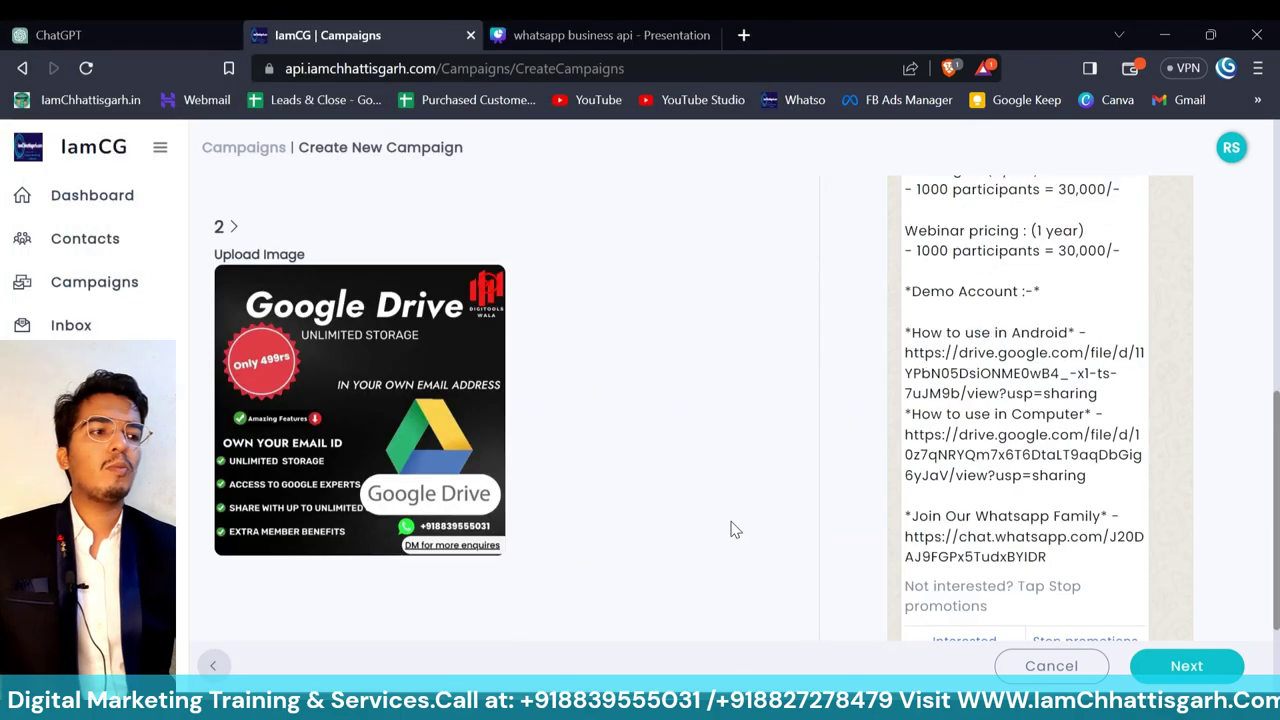
left_click(1186, 667)
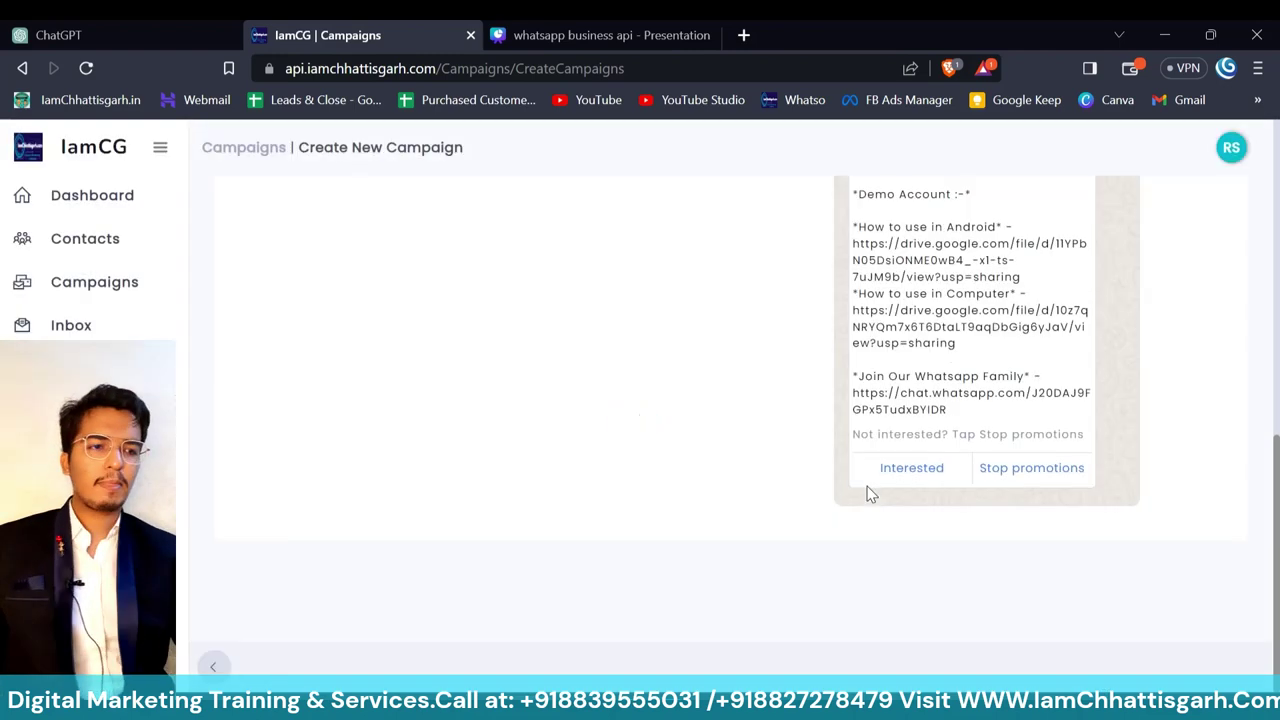
scroll(677, 360, "up", 4)
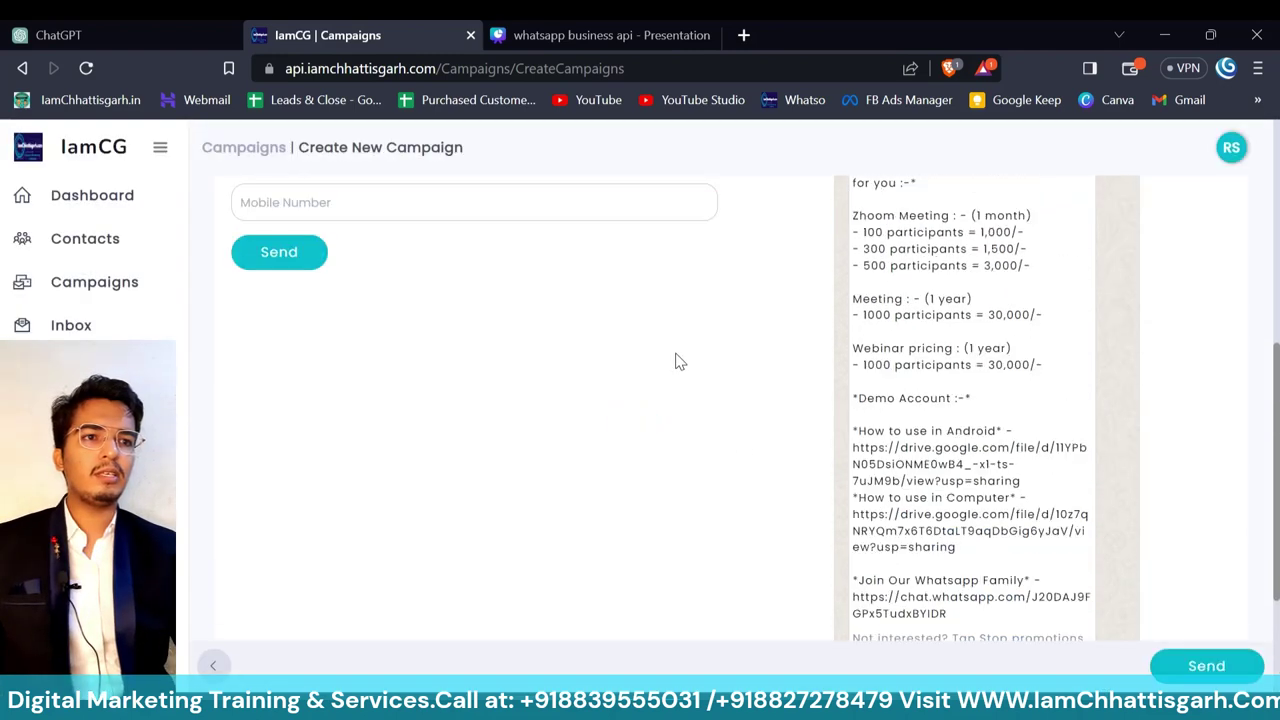
- Send a test message to a mobile number with country code, then return to the campaign page
scroll(677, 361, "up", 2)
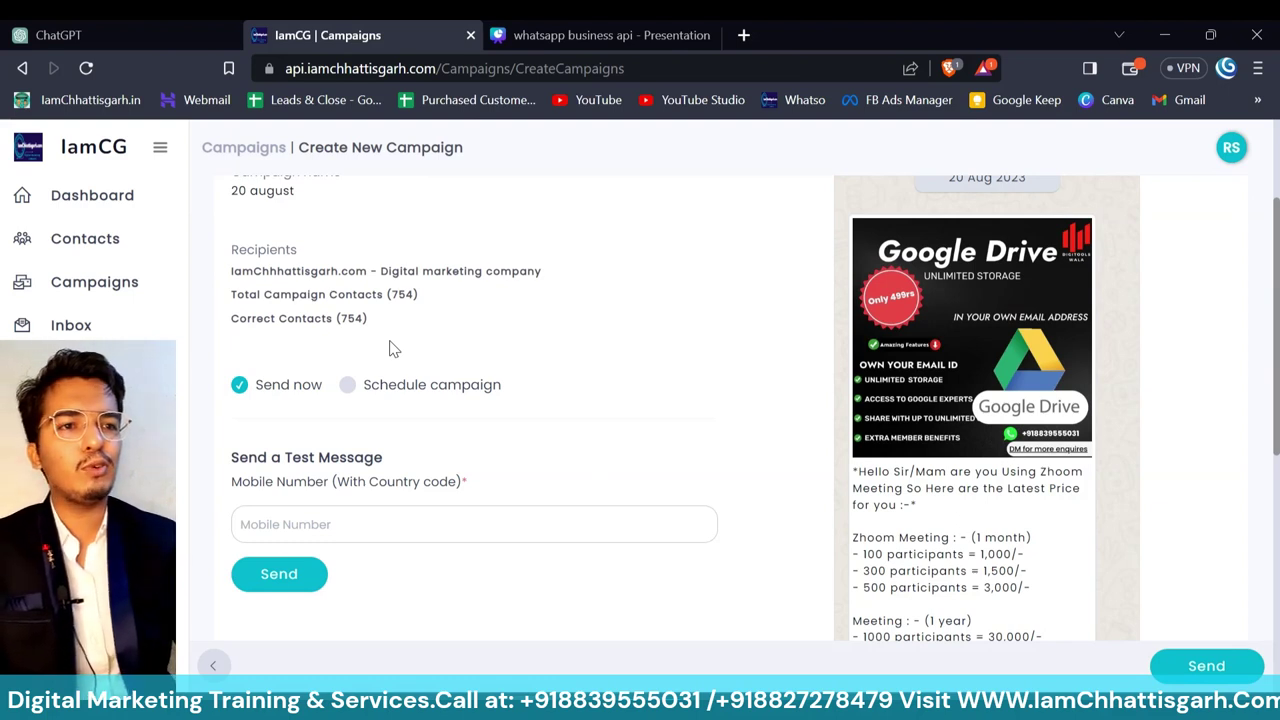
left_click(409, 525)
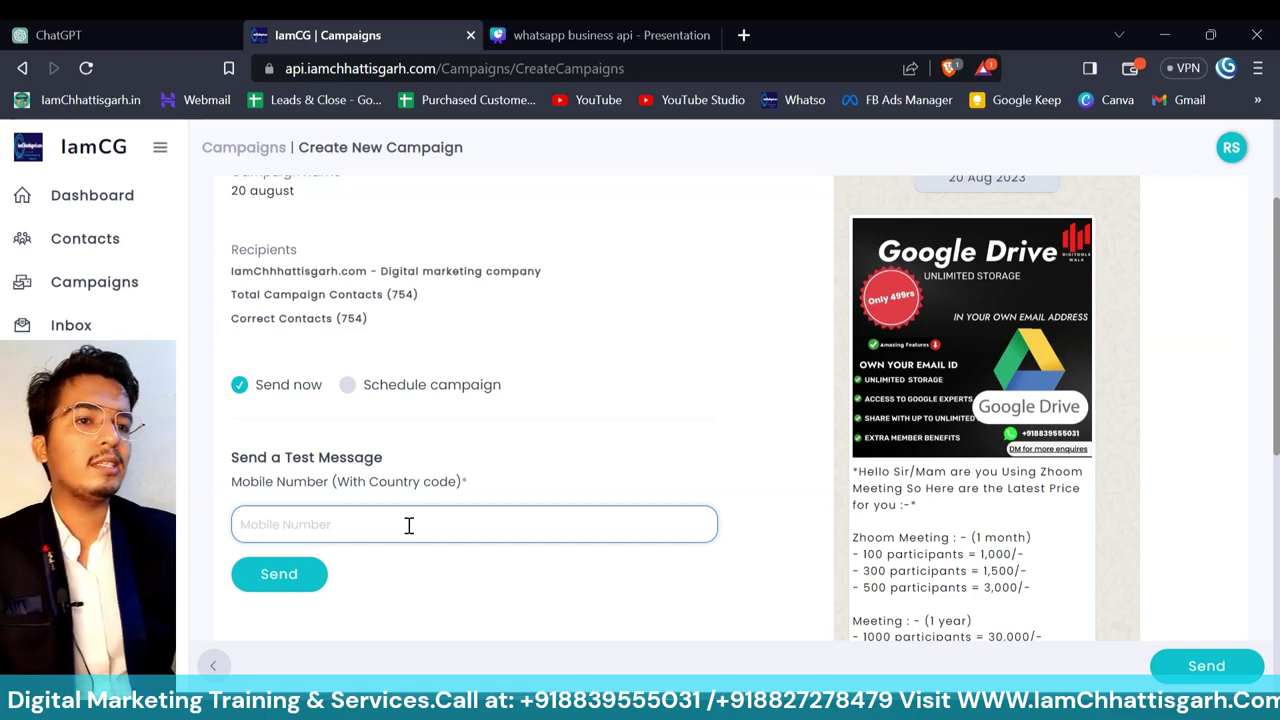
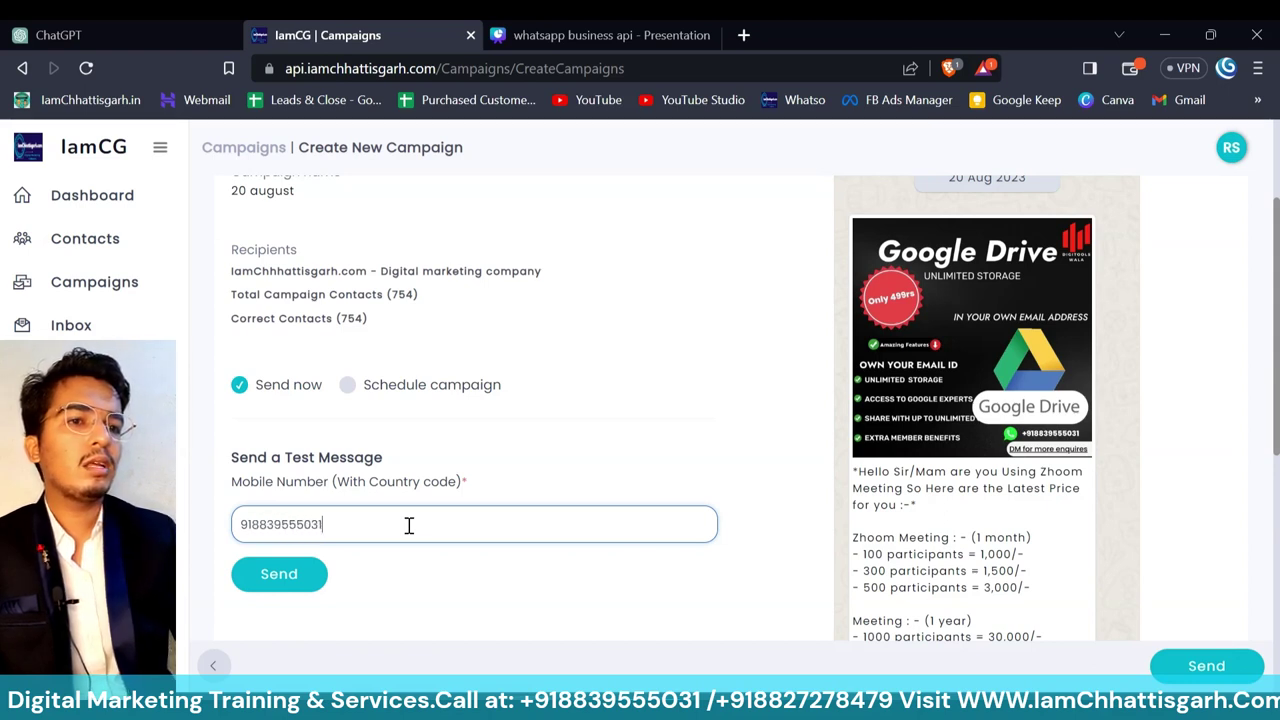
left_click(284, 576)
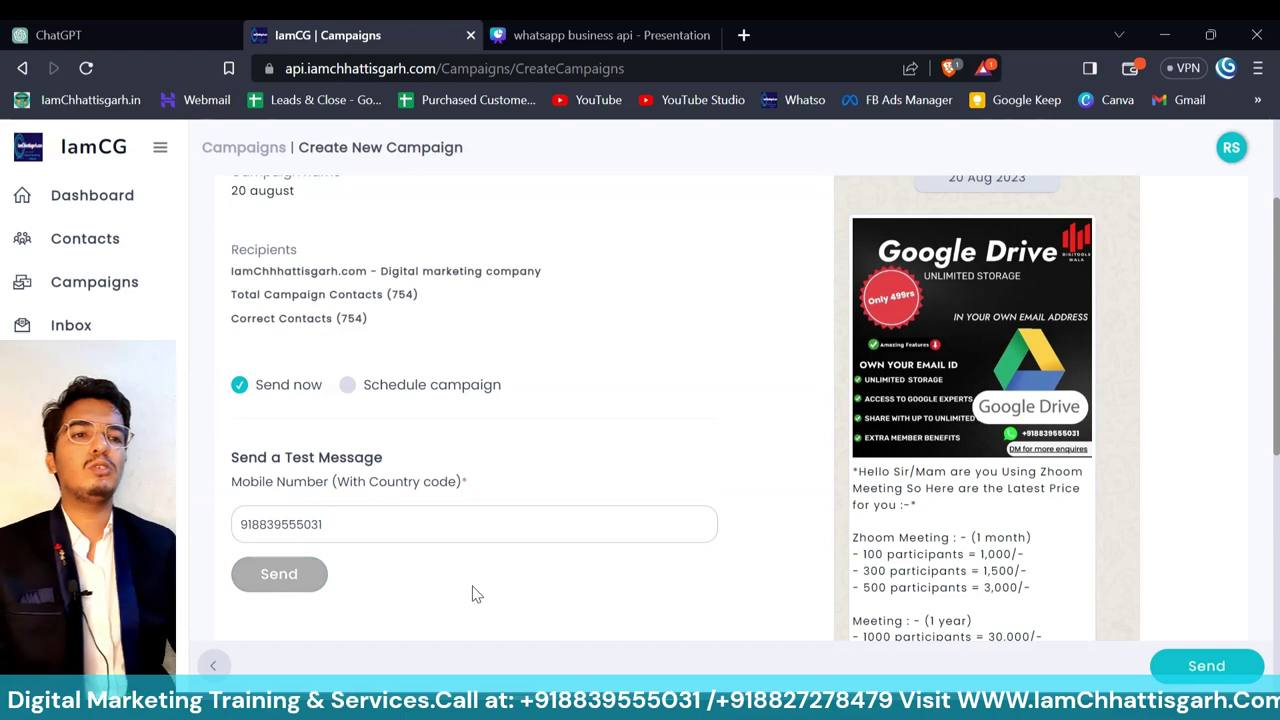
scroll(476, 594, "down", 1)
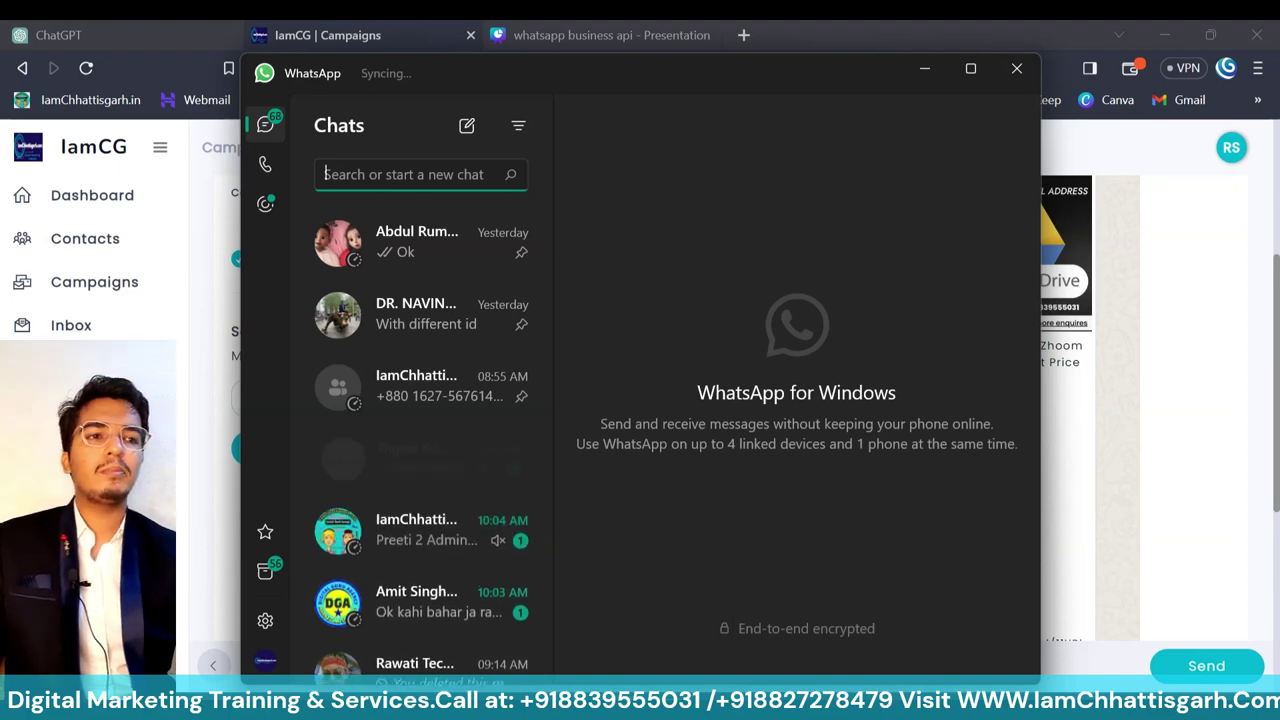
key("alt+Tab")
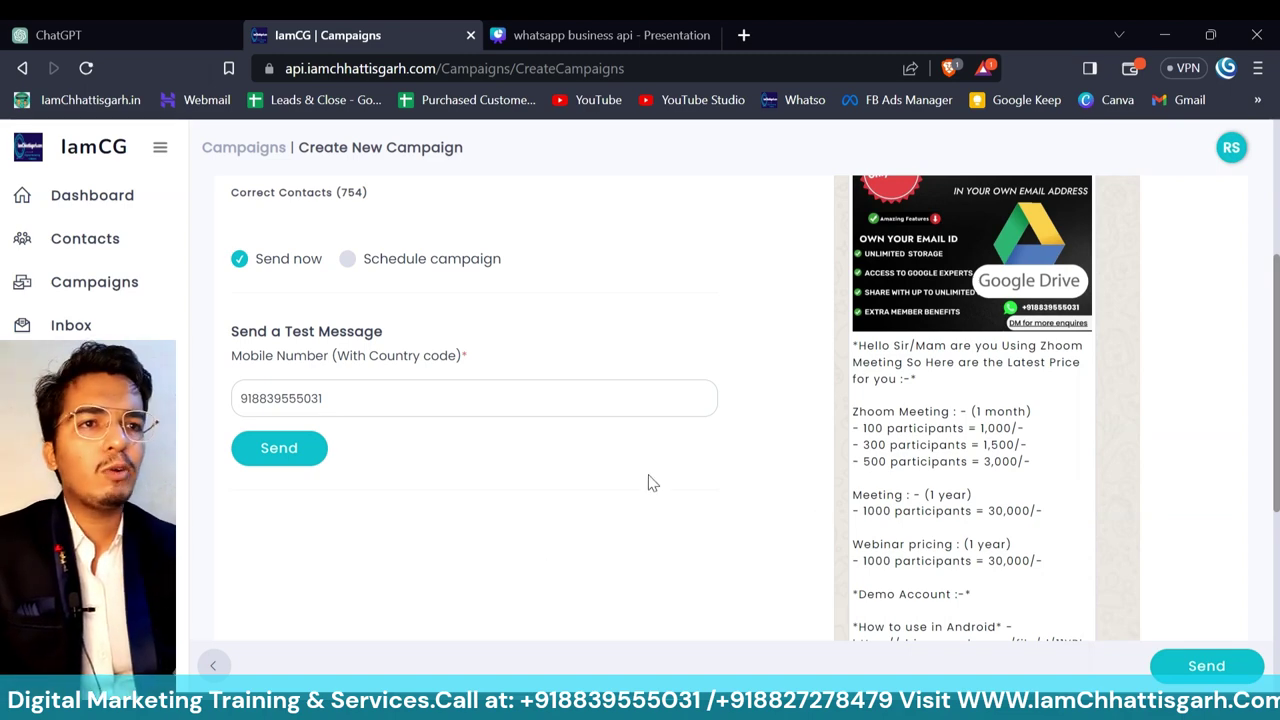
scroll(648, 483, "up", 3)
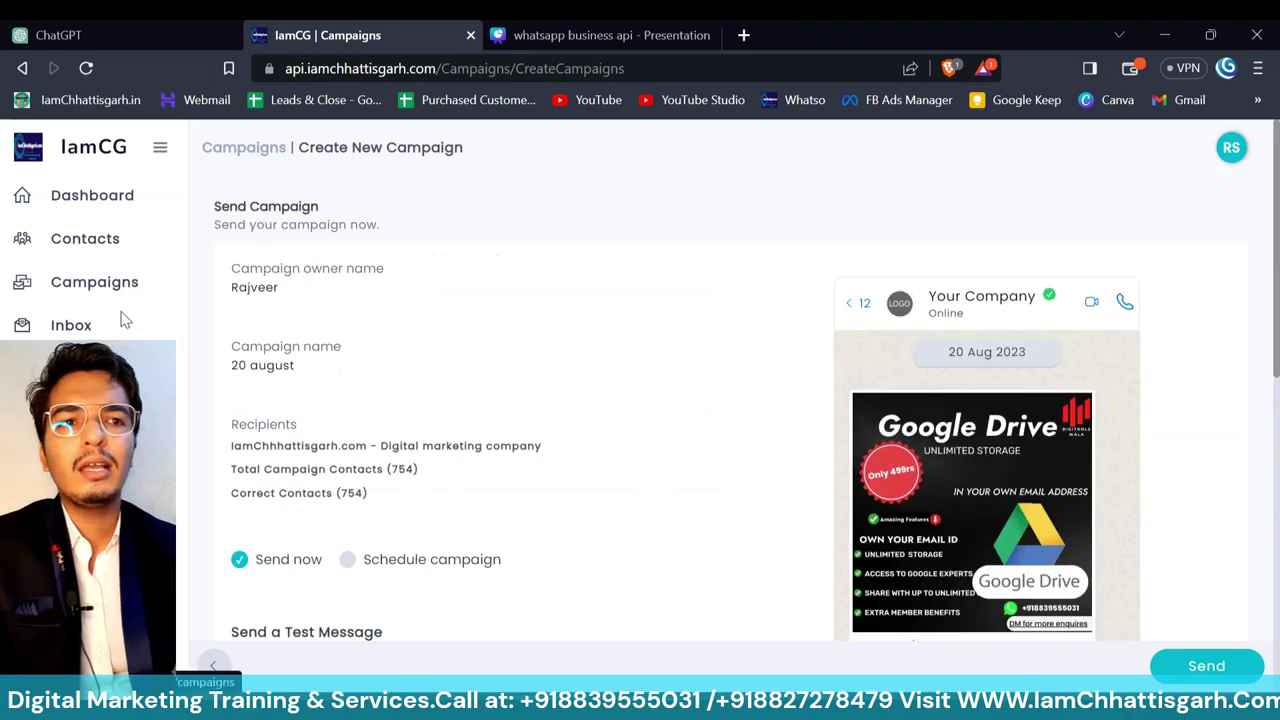
- Open the Inbox and browse through several contact conversations
left_click(71, 325)
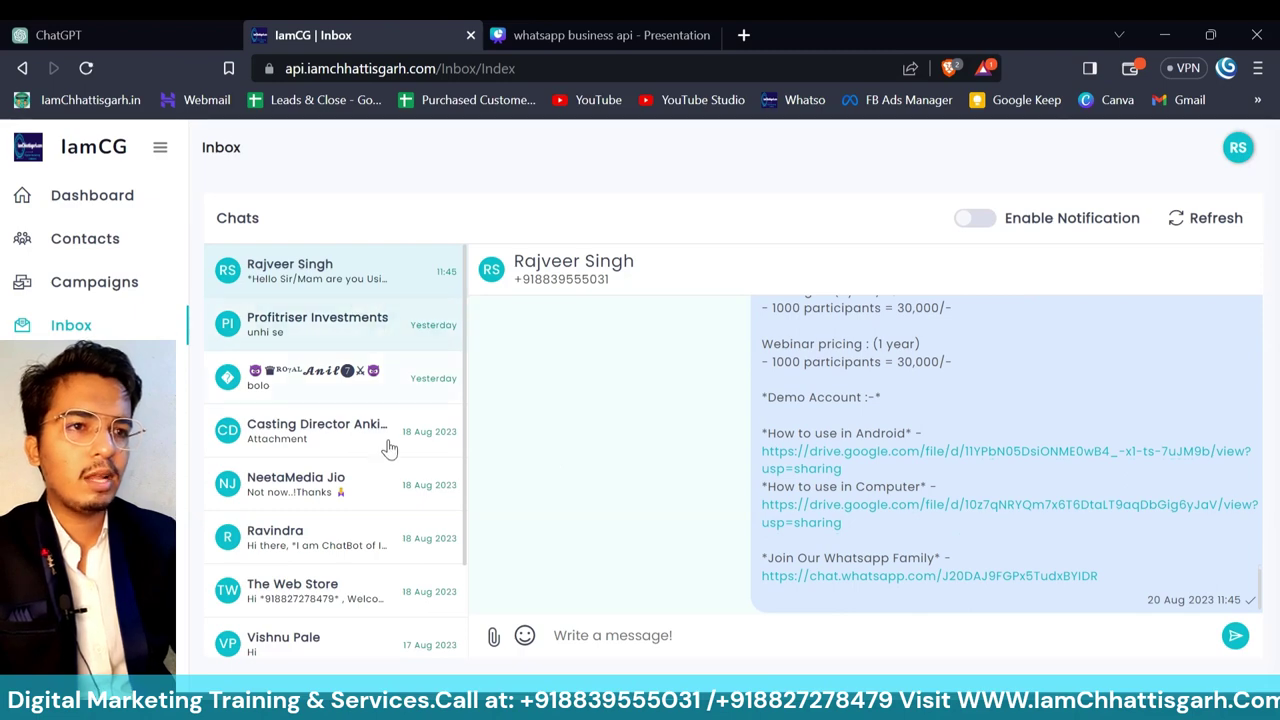
left_click_drag(383, 486, 368, 336)
left_click(354, 466)
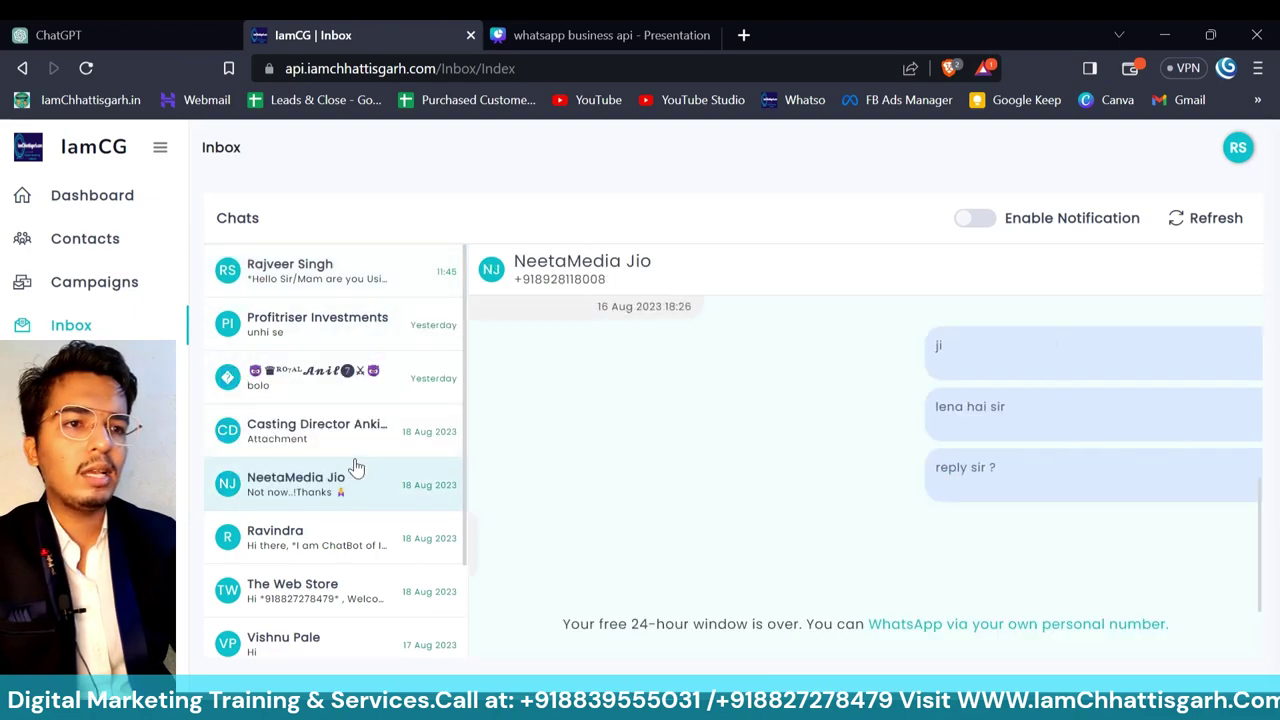
scroll(357, 467, "down", 2)
scroll(357, 467, "up", 3)
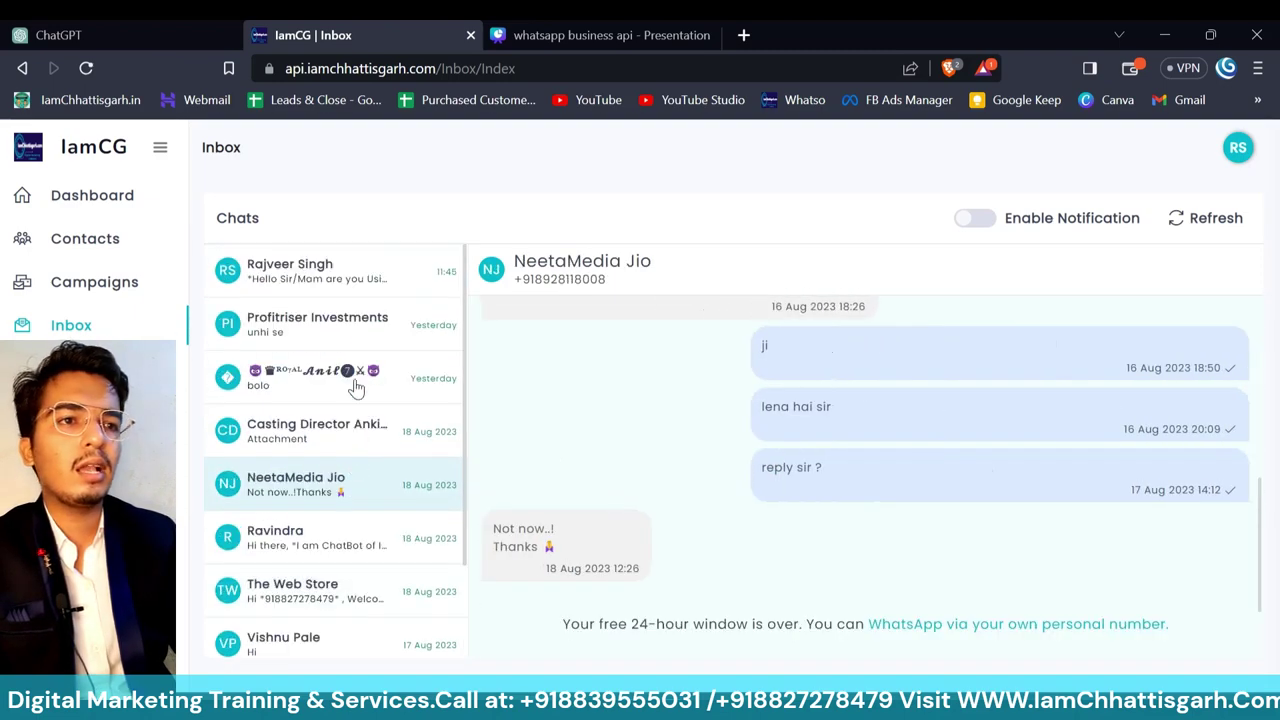
left_click(357, 272)
left_click(371, 325)
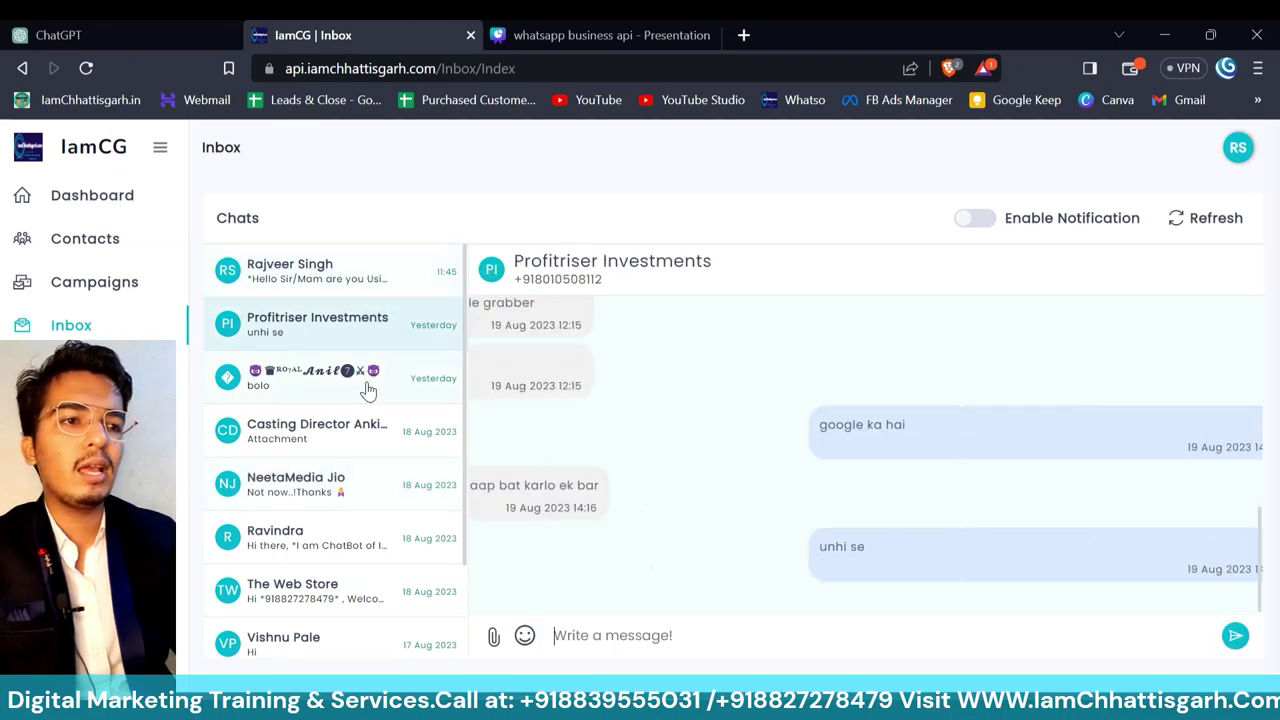
left_click(366, 390)
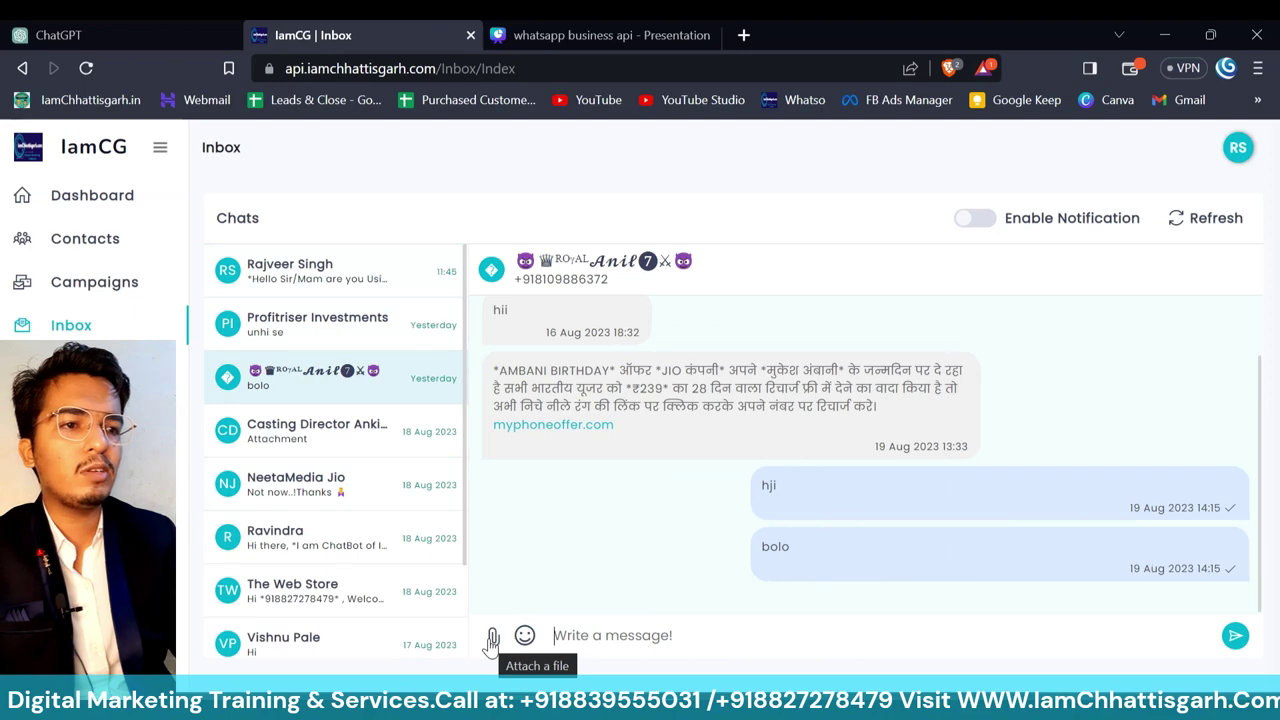
- Cancel a file attachment and reopen the conversation holding the test campaign message
left_click(492, 640)
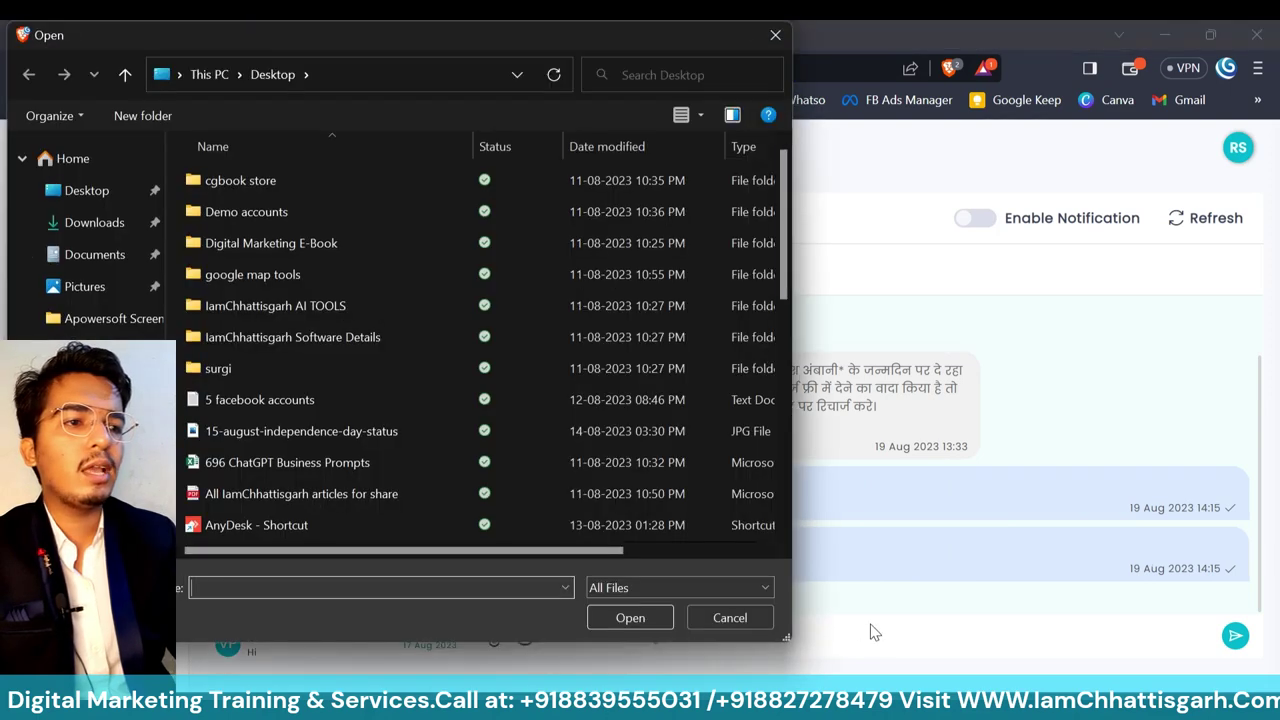
left_click(758, 617)
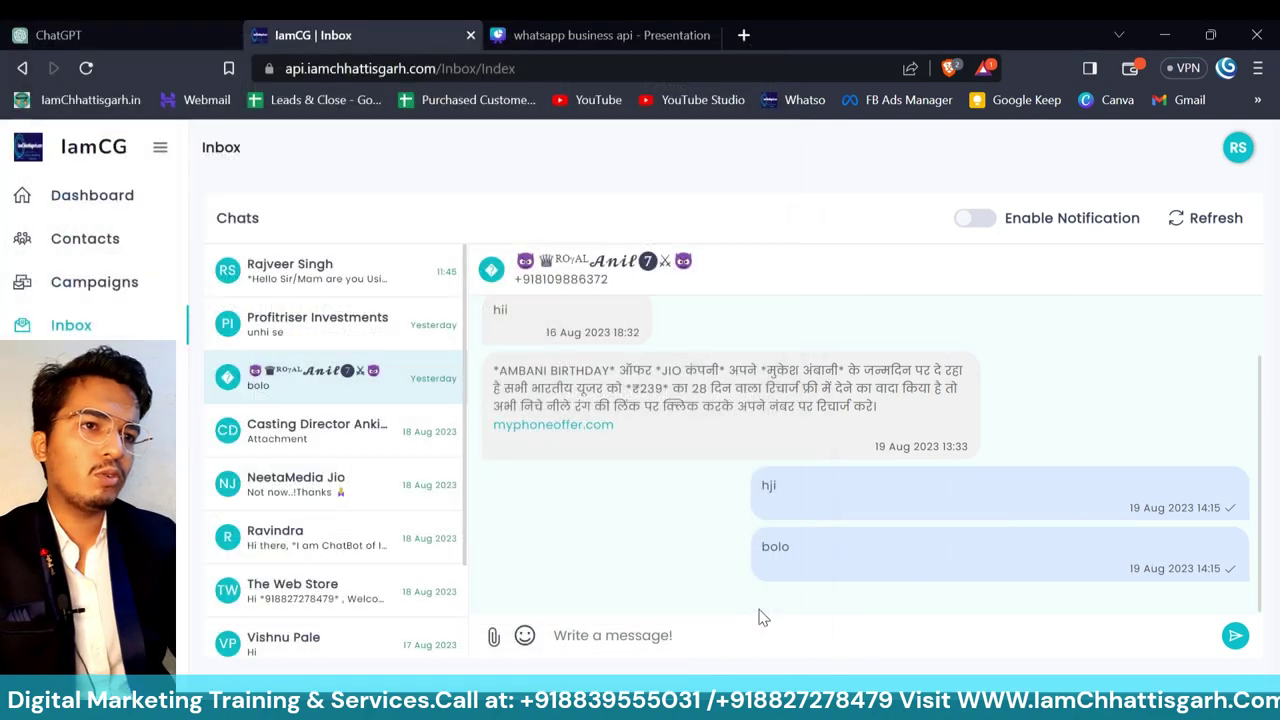
left_click(356, 285)
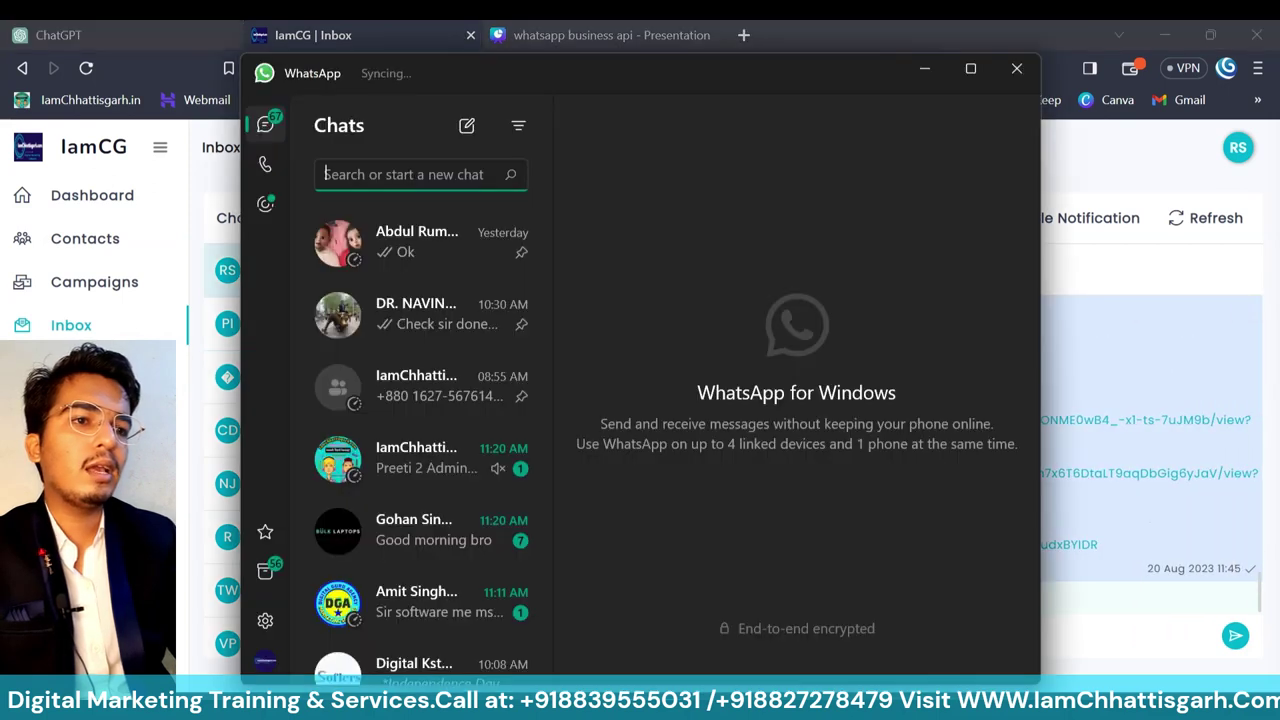
- Open the business chat in WhatsApp and download the received campaign image
left_click(428, 394)
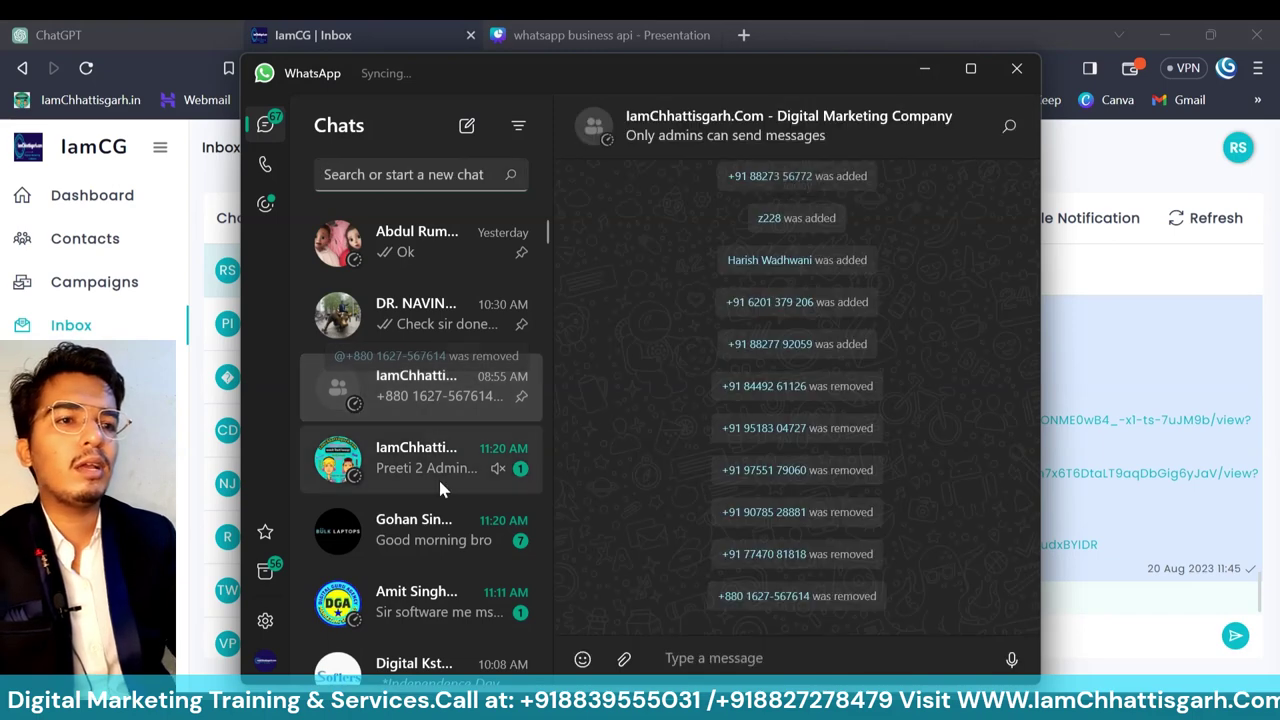
scroll(439, 521, "down", 1)
scroll(439, 521, "down", 6)
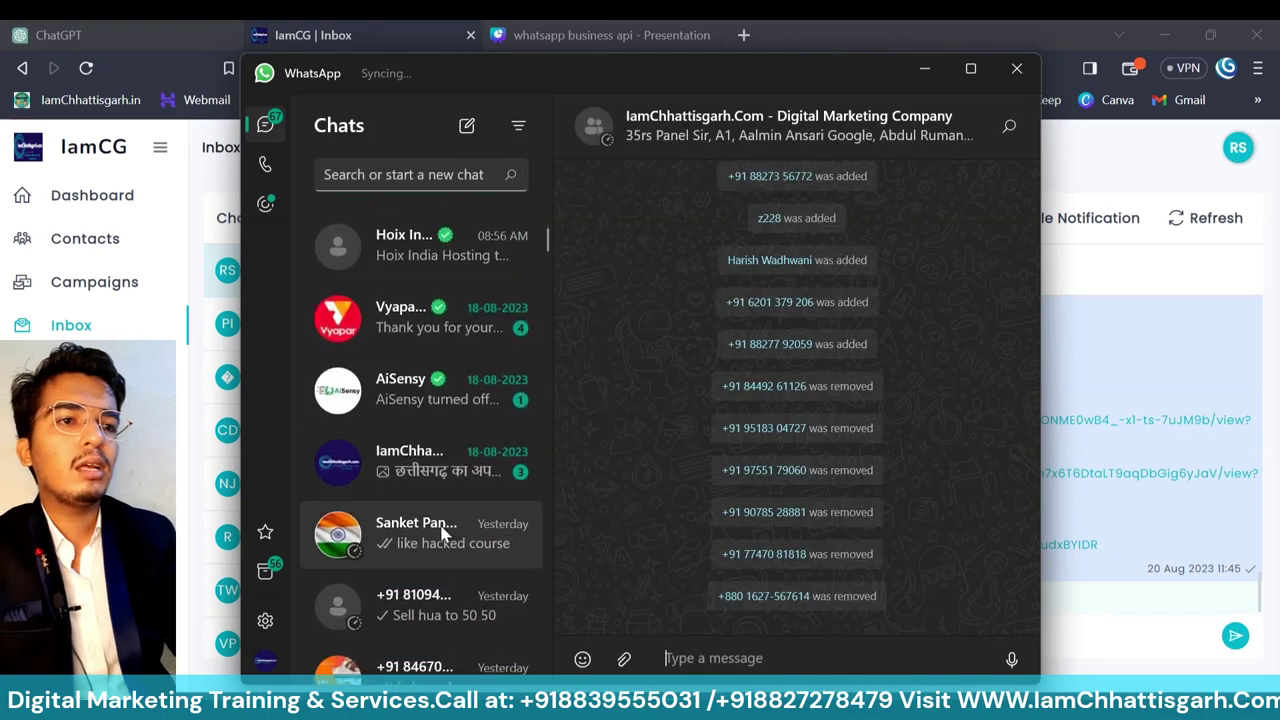
left_click(446, 490)
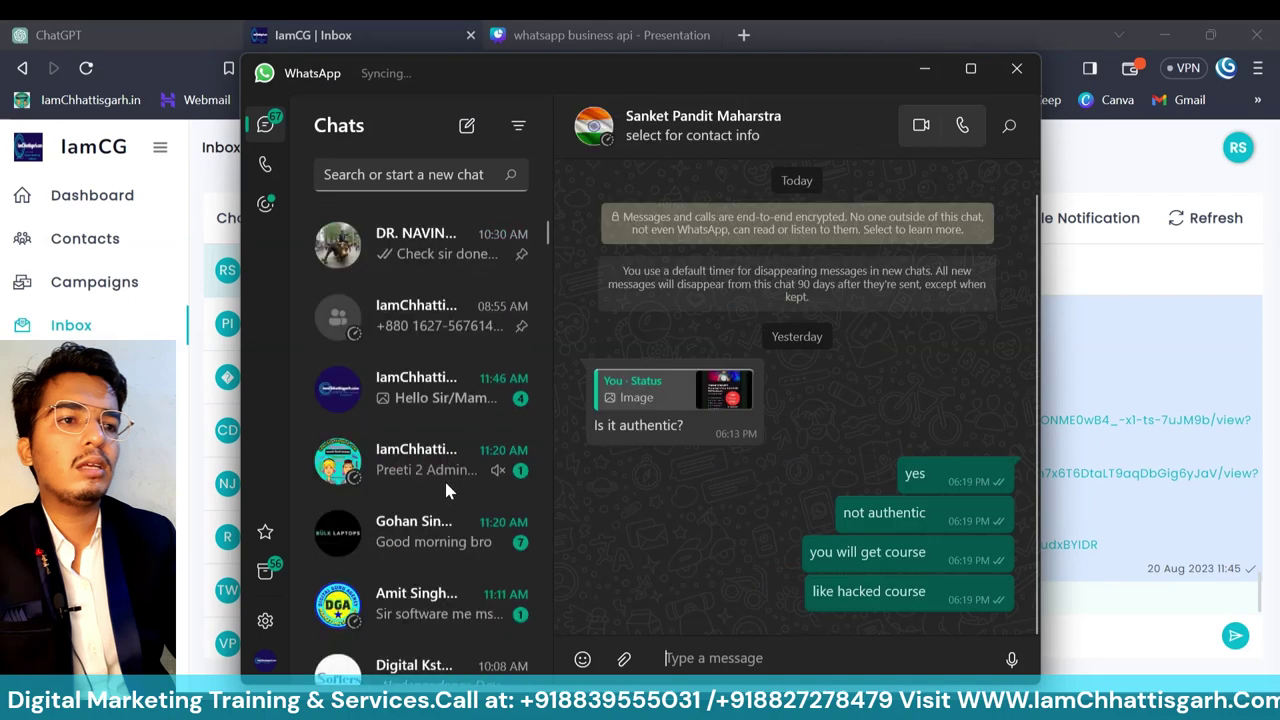
left_click(440, 455)
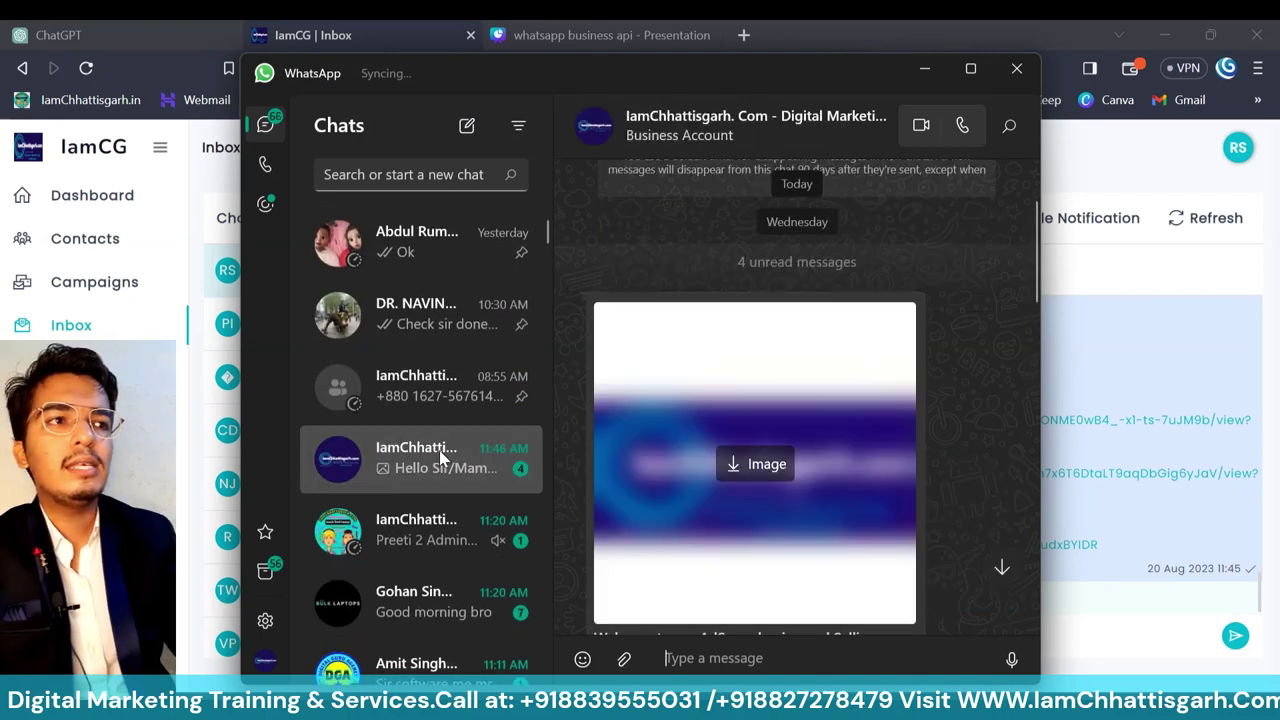
left_click(769, 471)
- Read through the received promotional message in the chat
scroll(880, 545, "down", 3)
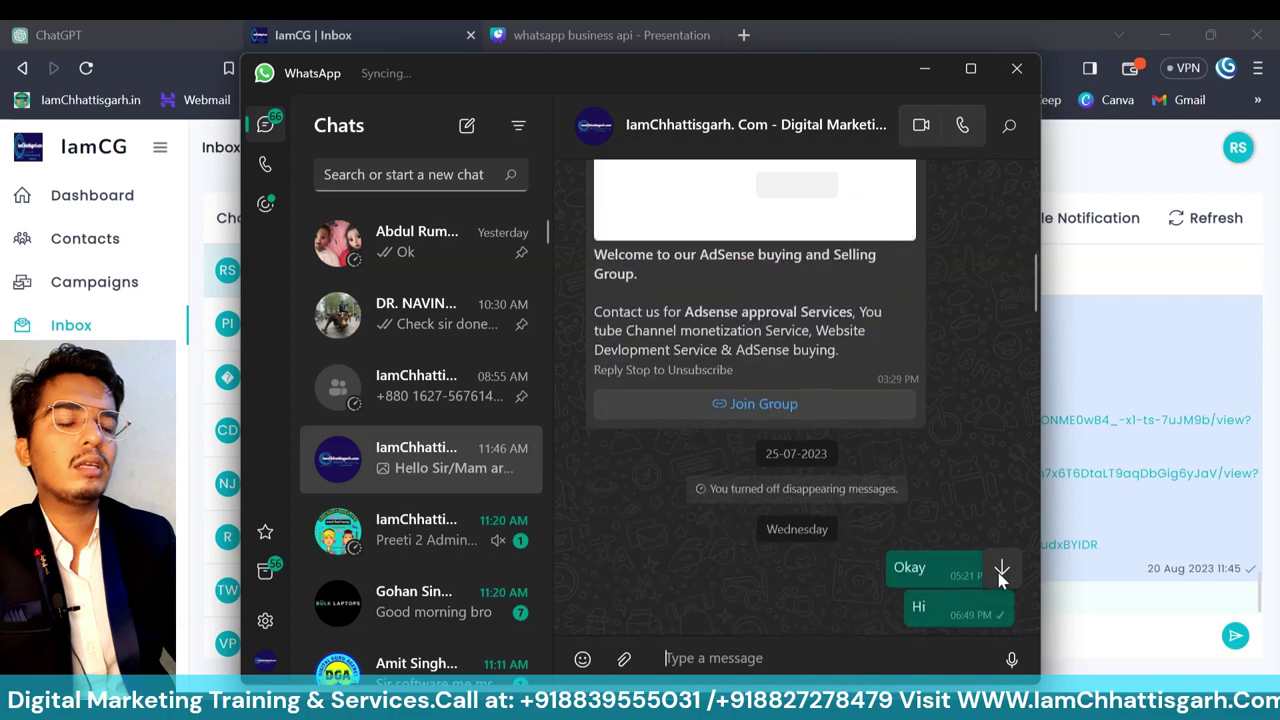
left_click(1002, 567)
scroll(930, 318, "up", 3)
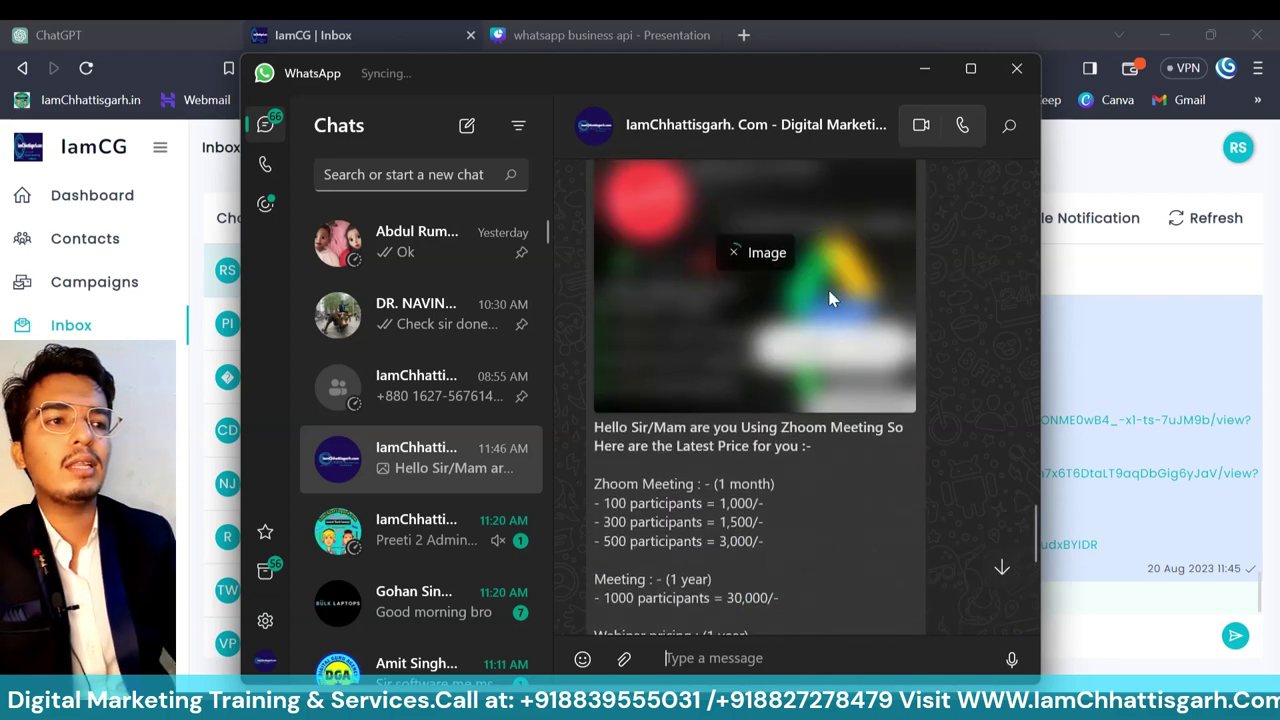
scroll(820, 492, "down", 2)
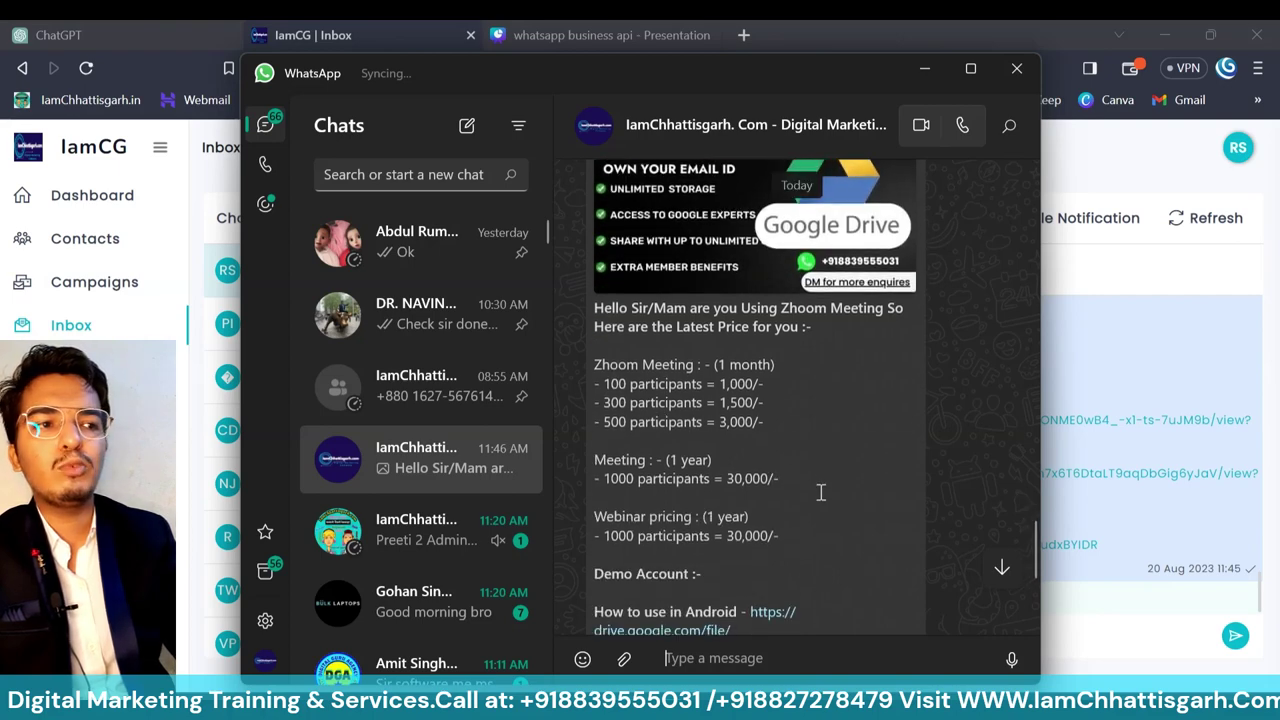
scroll(738, 447, "down", 5)
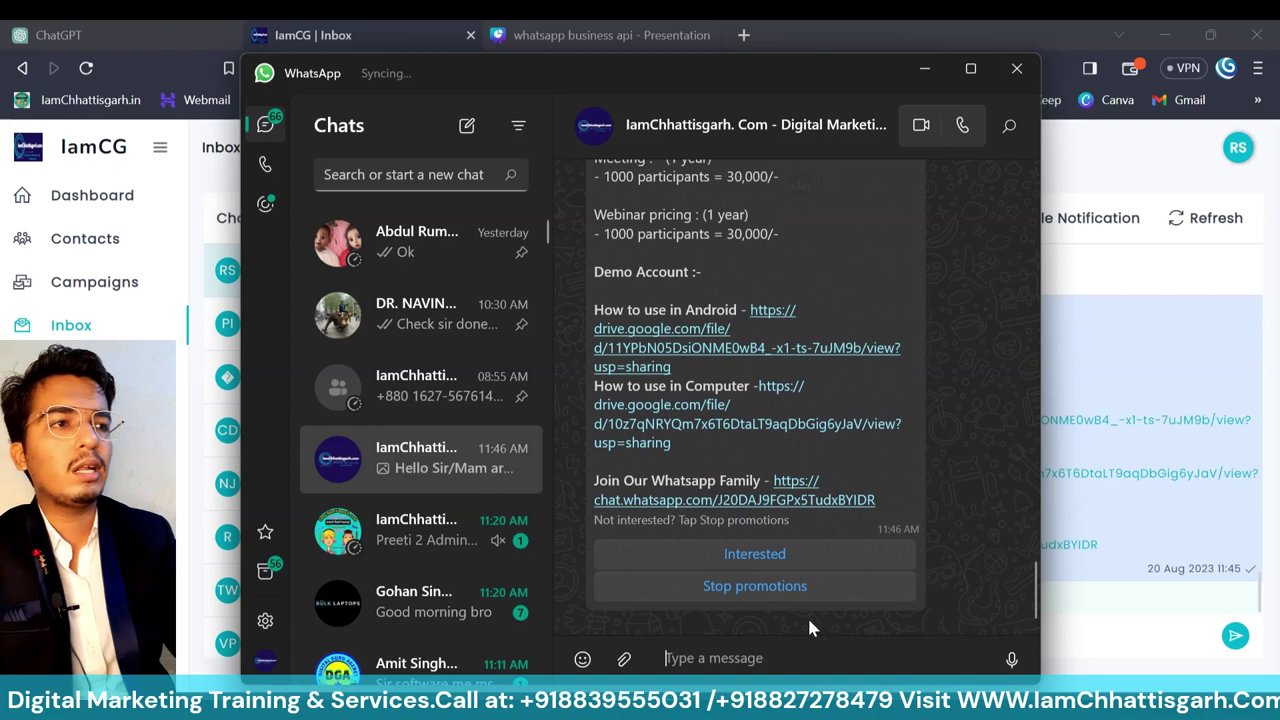
scroll(950, 370, "up", 7)
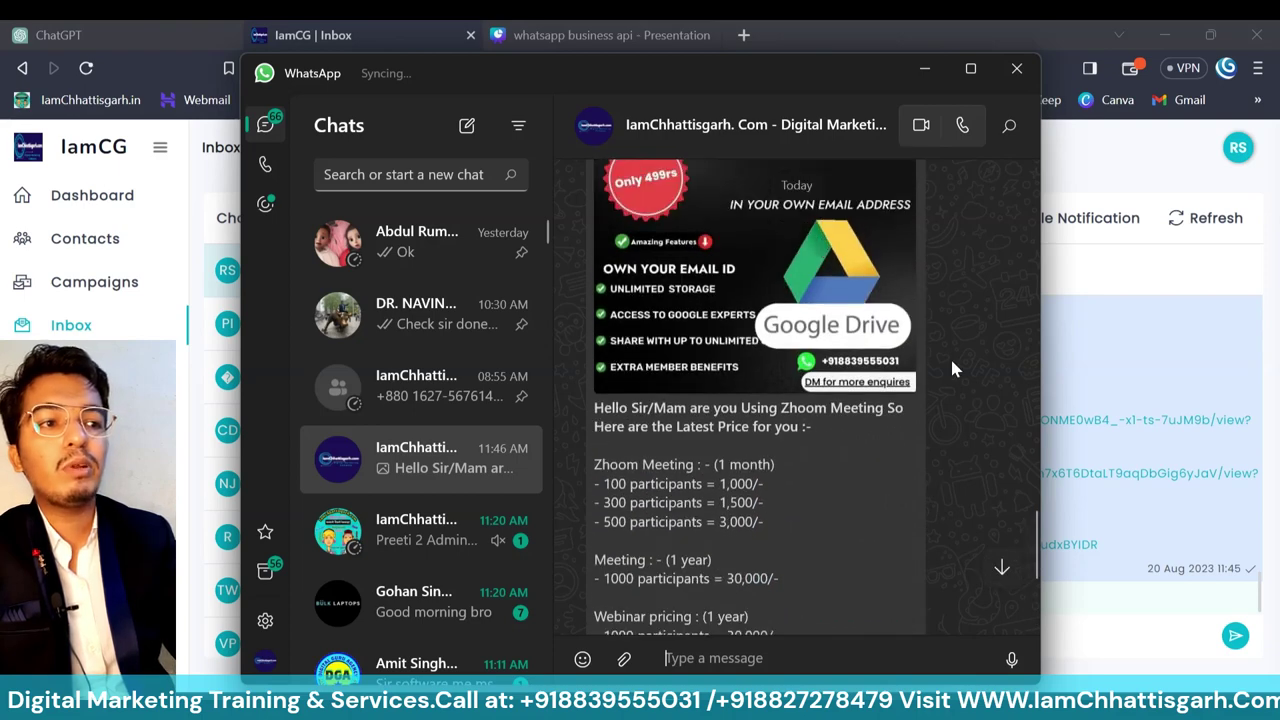
scroll(950, 370, "down", 5)
scroll(952, 370, "down", 1)
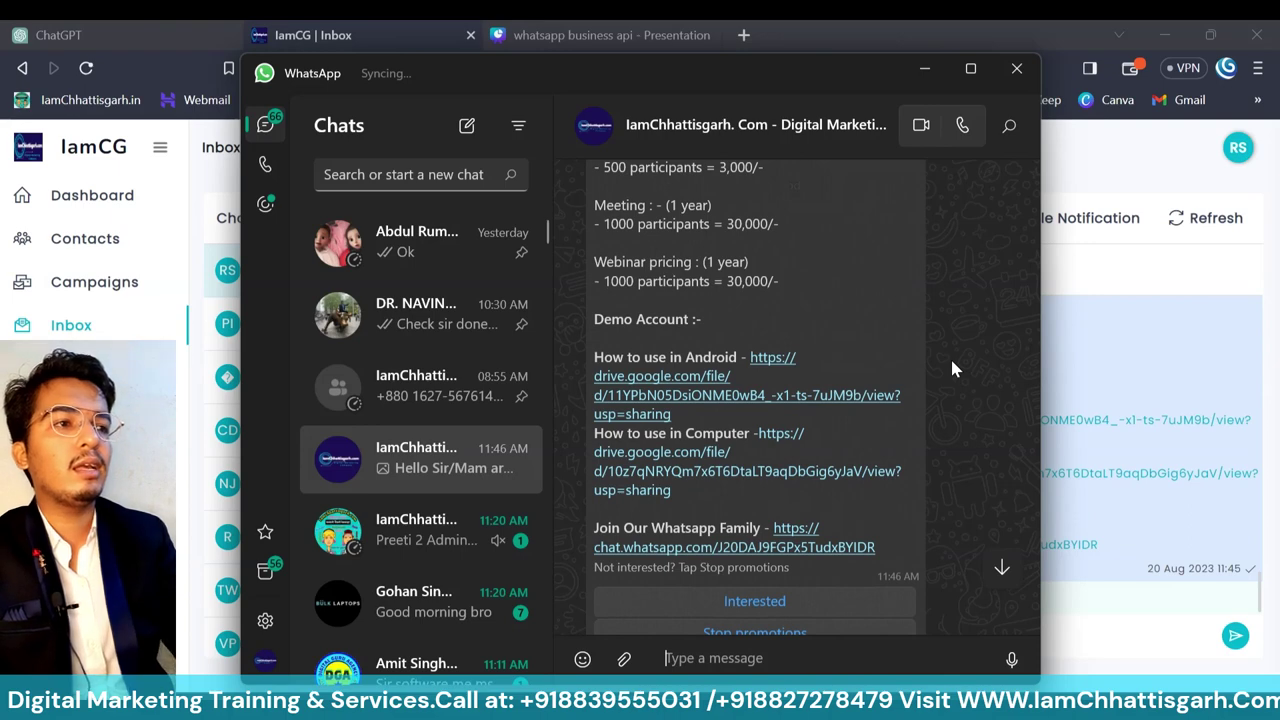
scroll(951, 367, "down", 1)
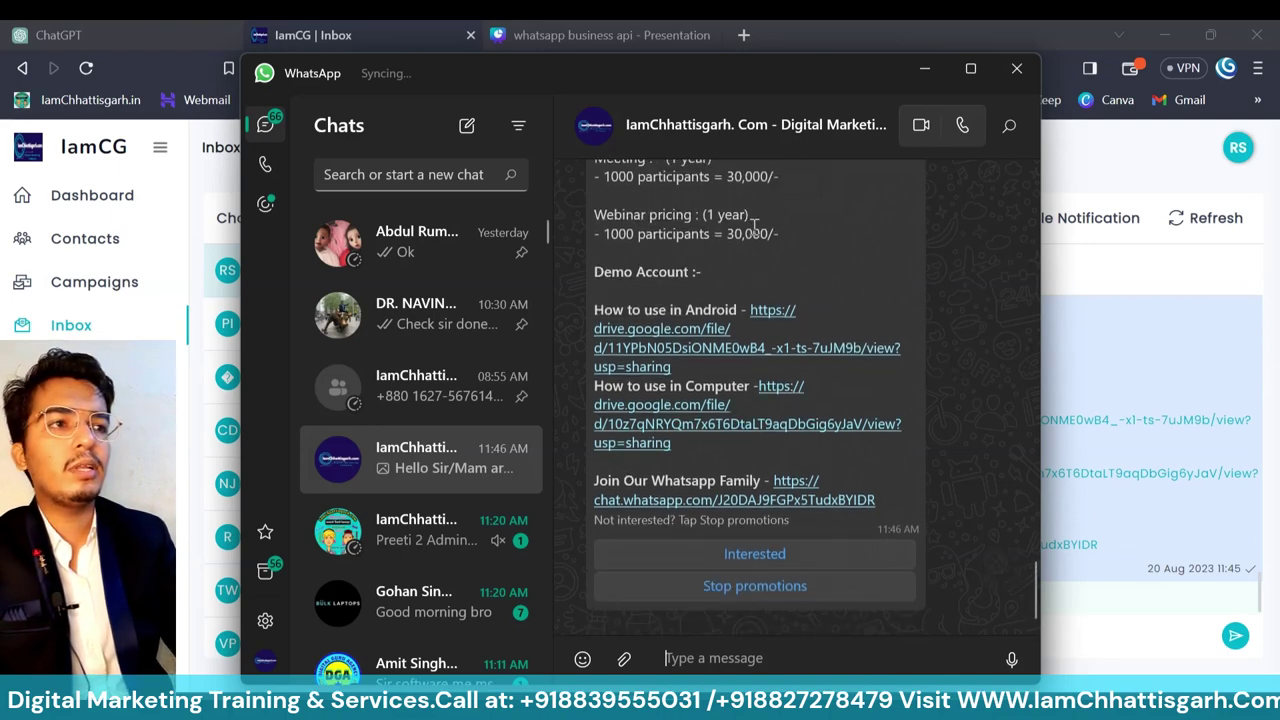
- View the sender's business contact details, return to the chat, and close WhatsApp
left_click(722, 140)
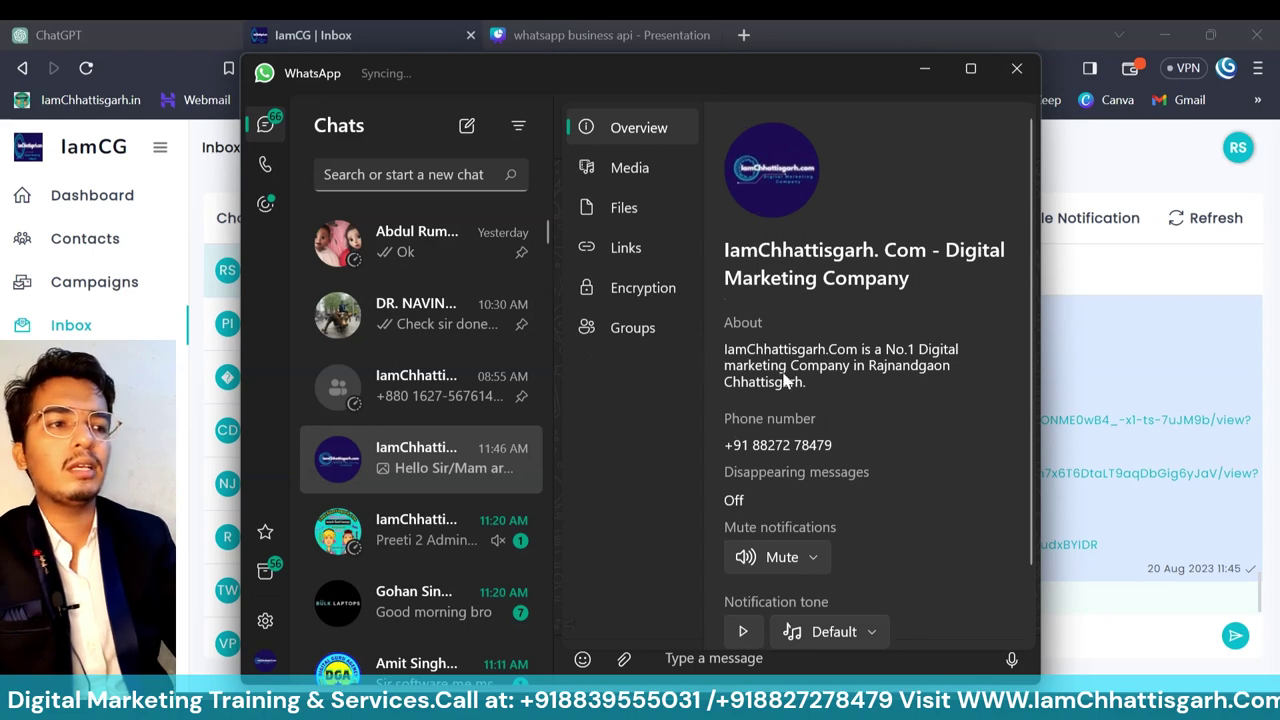
scroll(876, 508, "down", 3)
scroll(876, 508, "up", 3)
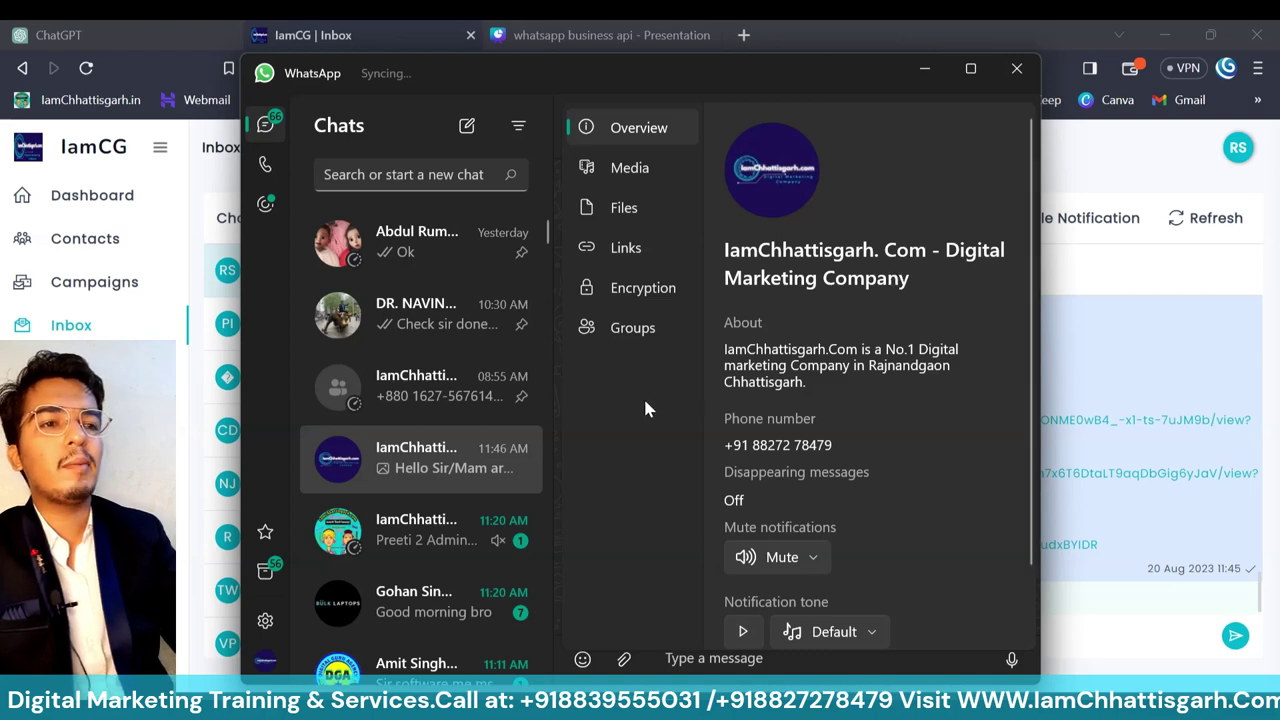
left_click(380, 470)
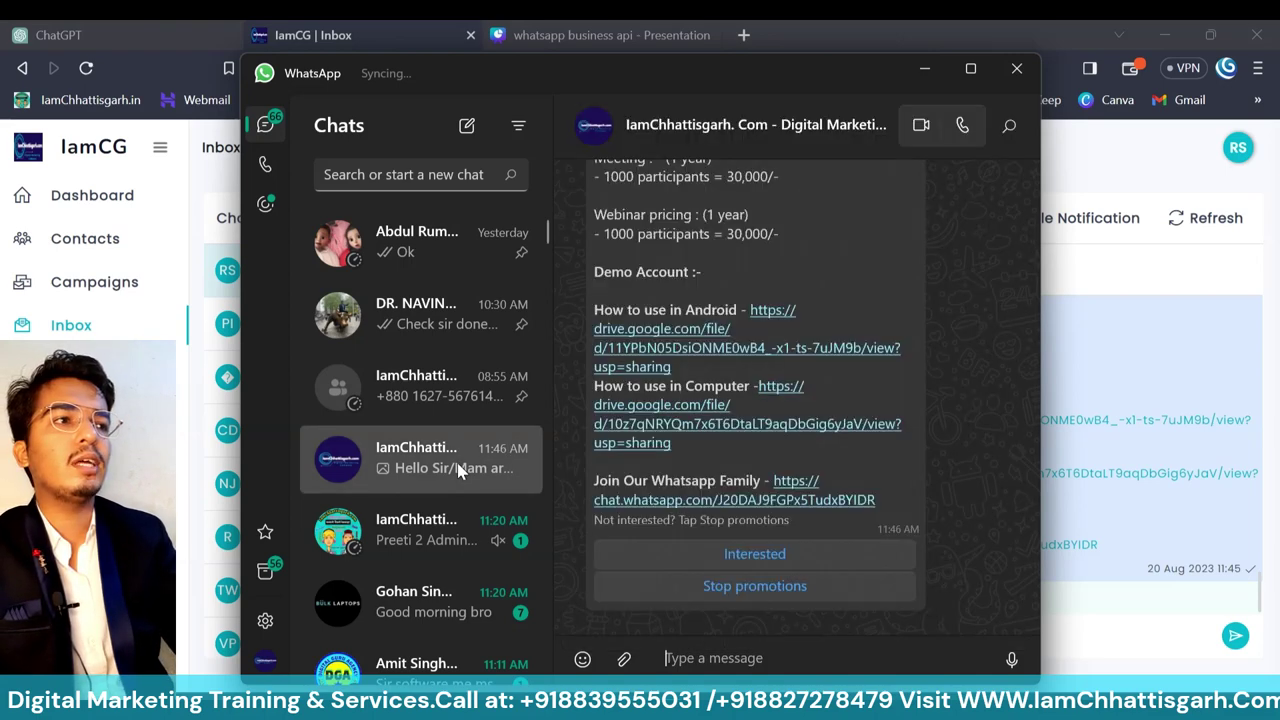
left_click(1015, 70)
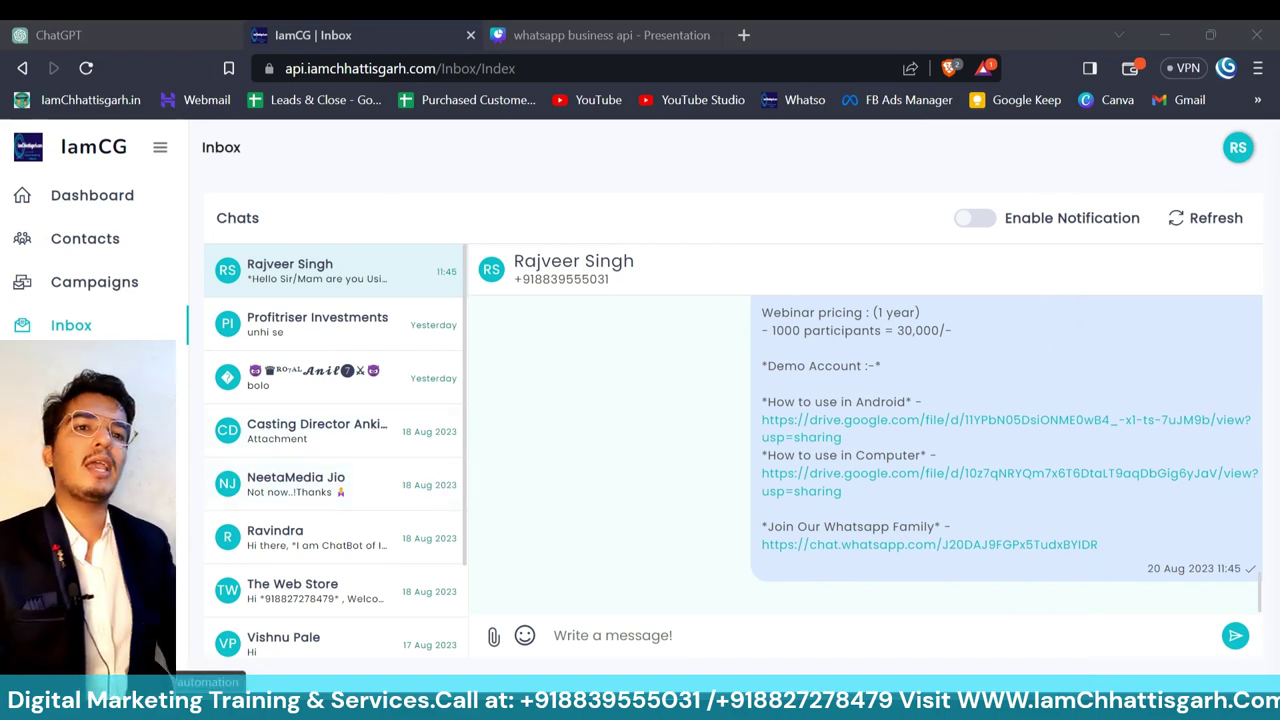
- Reload the Inbox page with F5
key("F5")
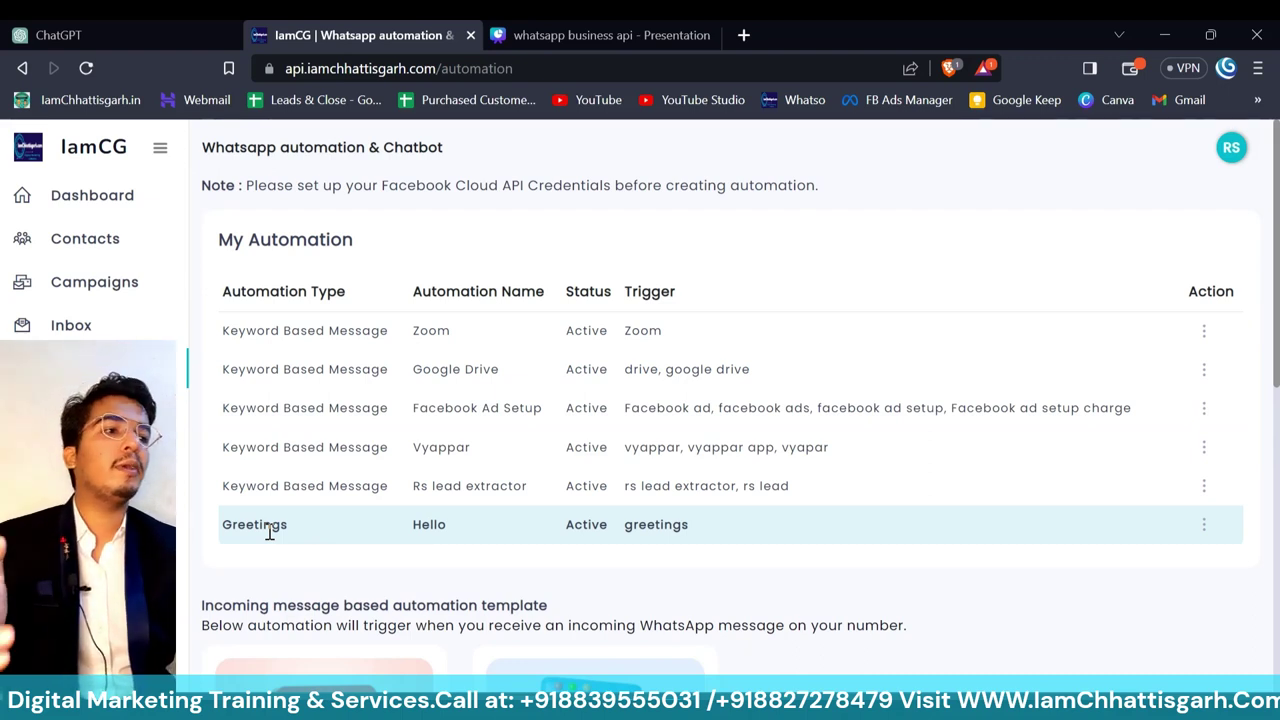
left_click(1203, 526)
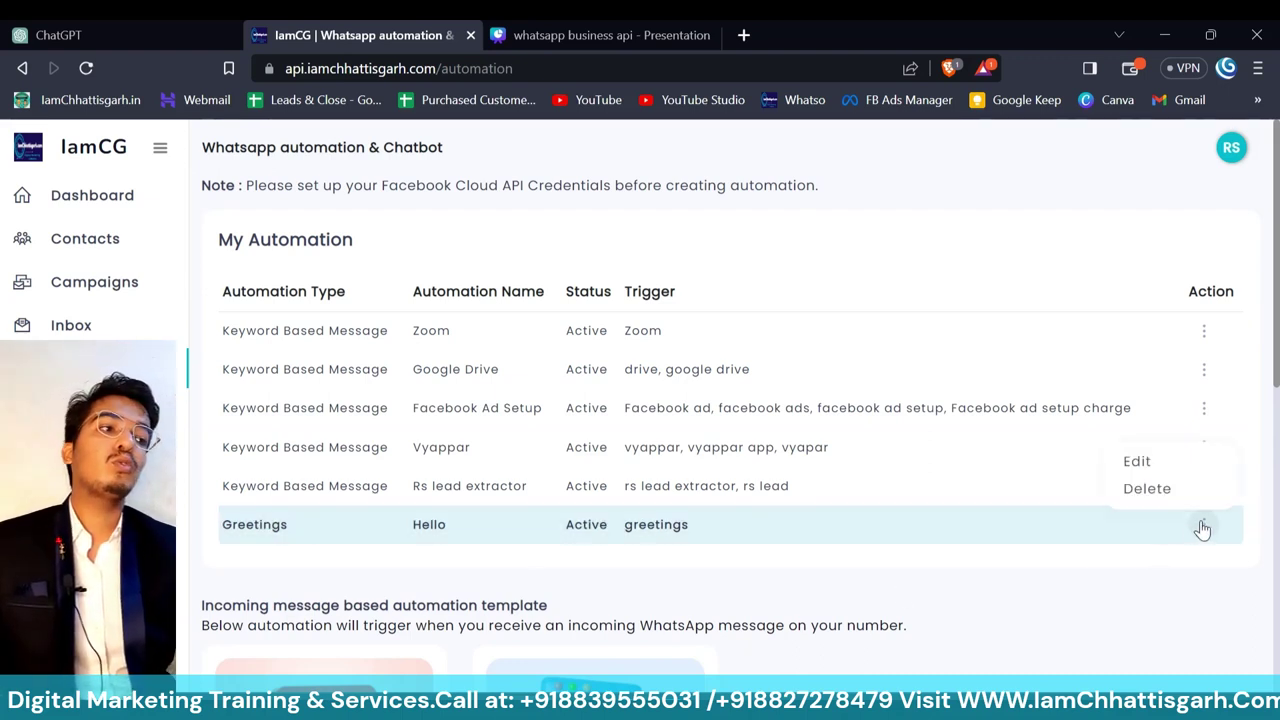
left_click(1137, 462)
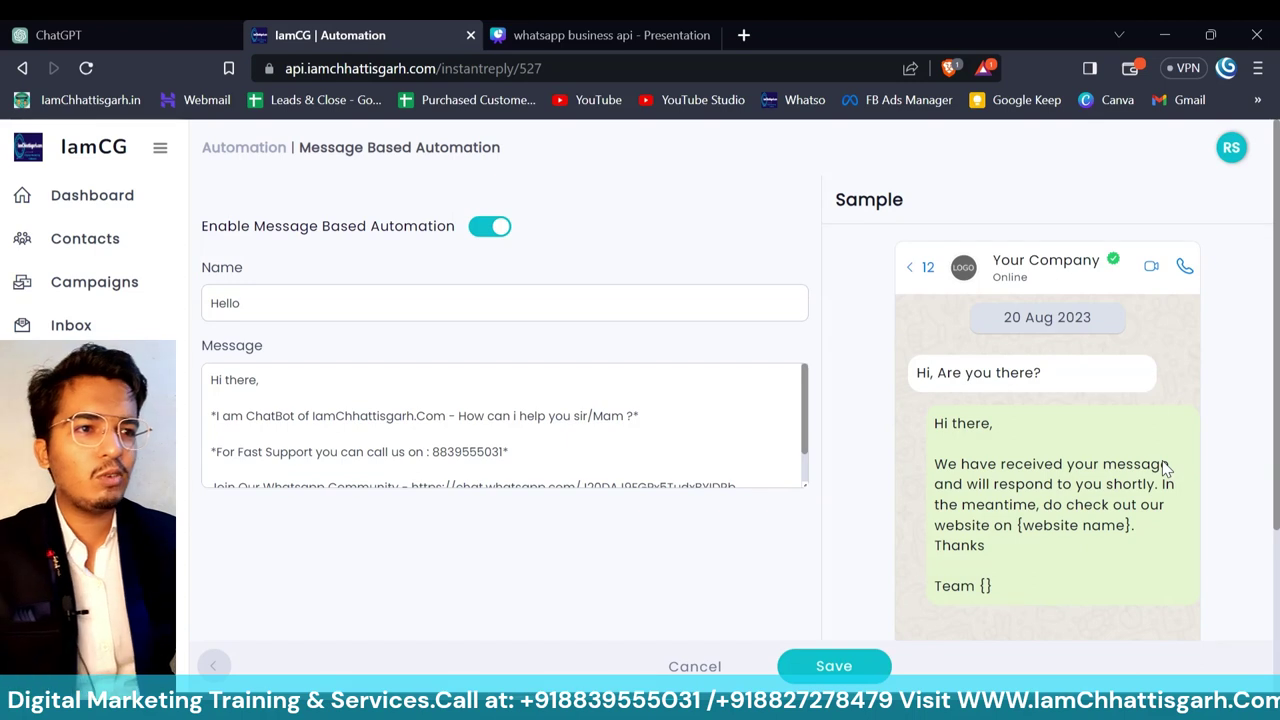
left_click(364, 308)
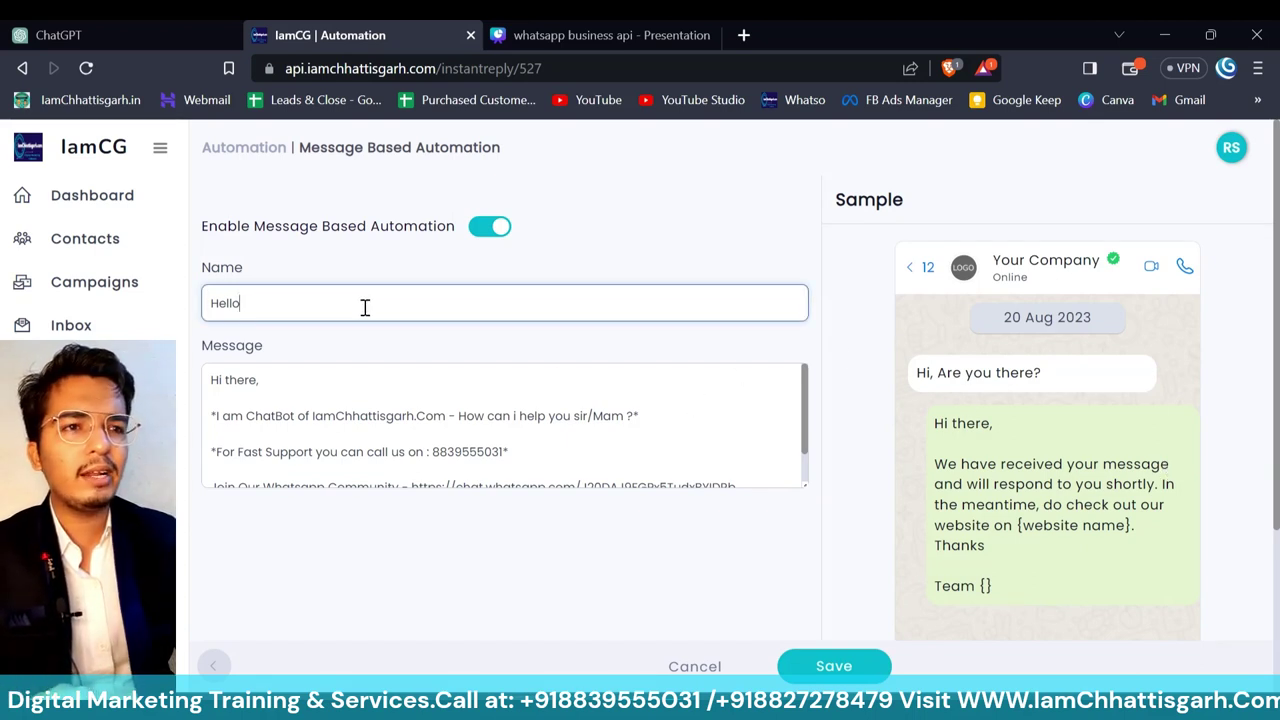
left_click(529, 457)
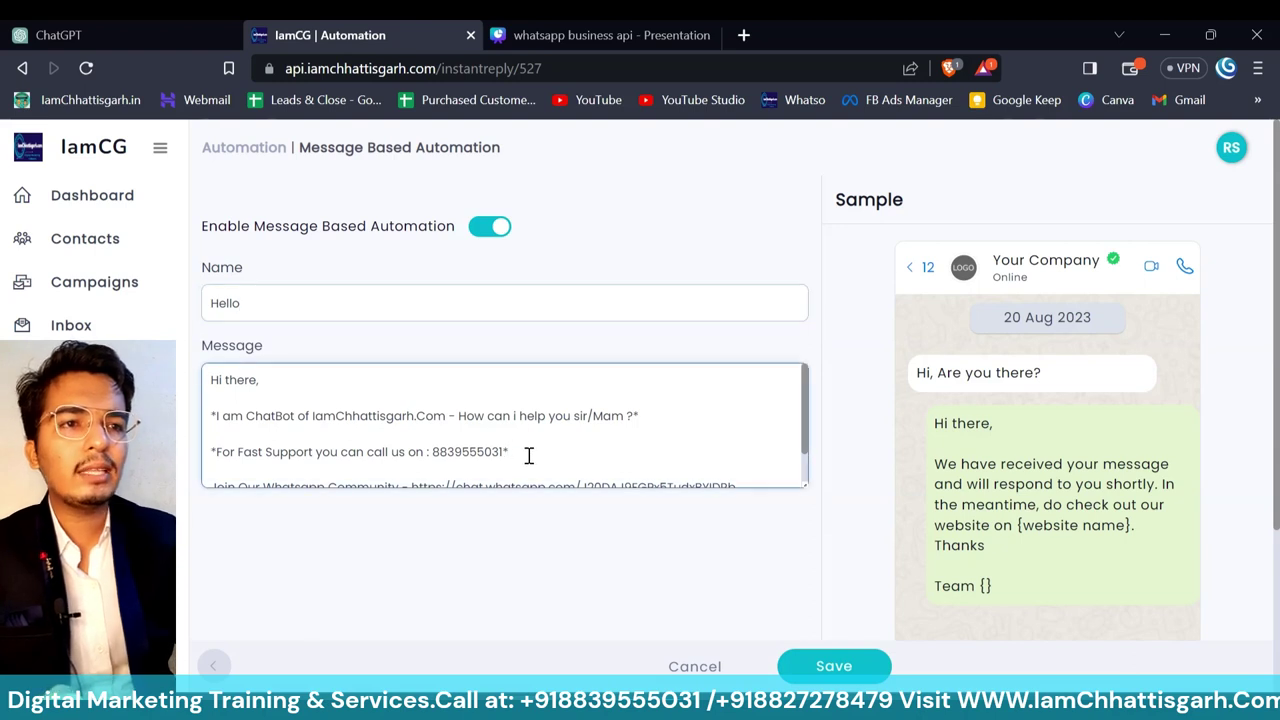
key("Down")
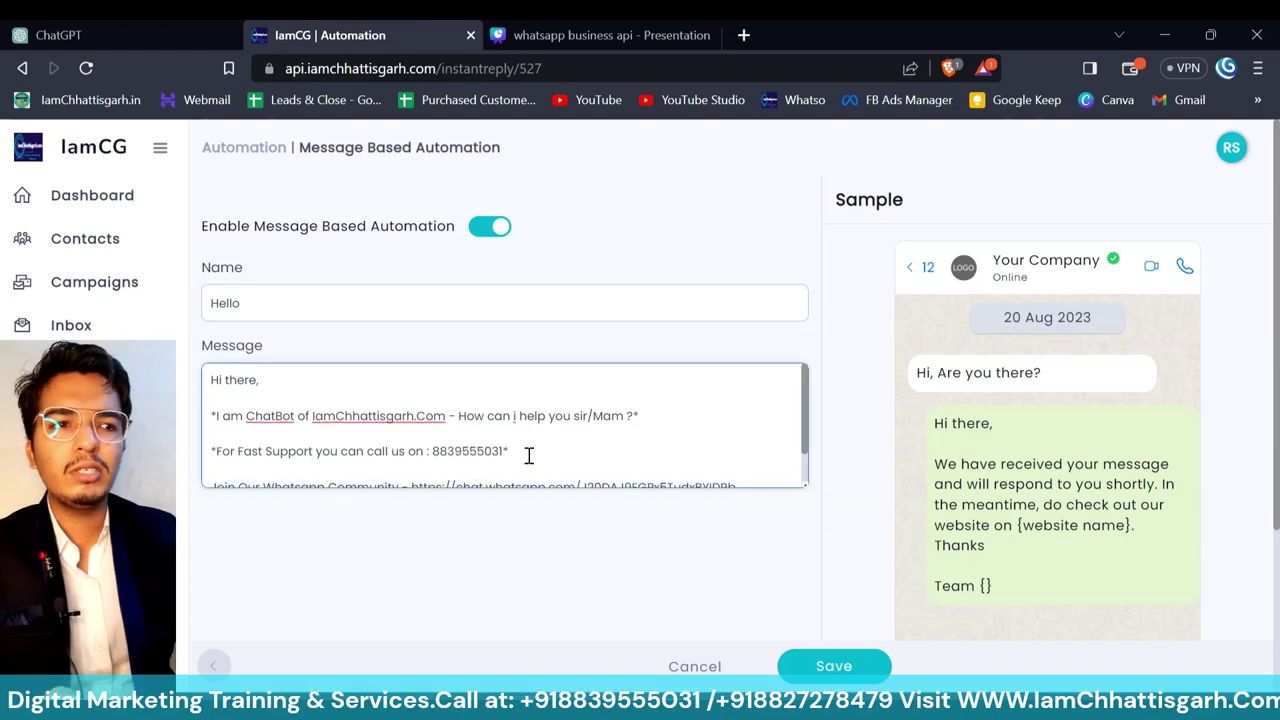
key("Down")
key("Down")
key("Down")
key("Down")
key("Down")
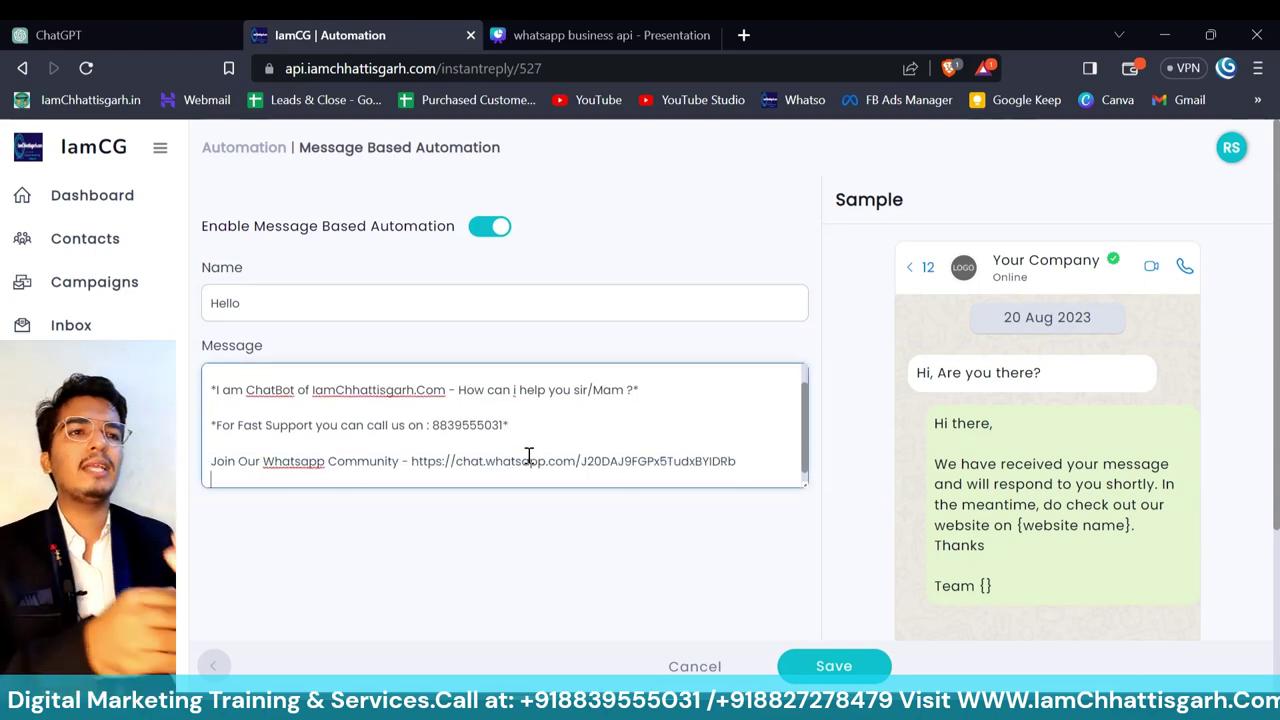
left_click(22, 68)
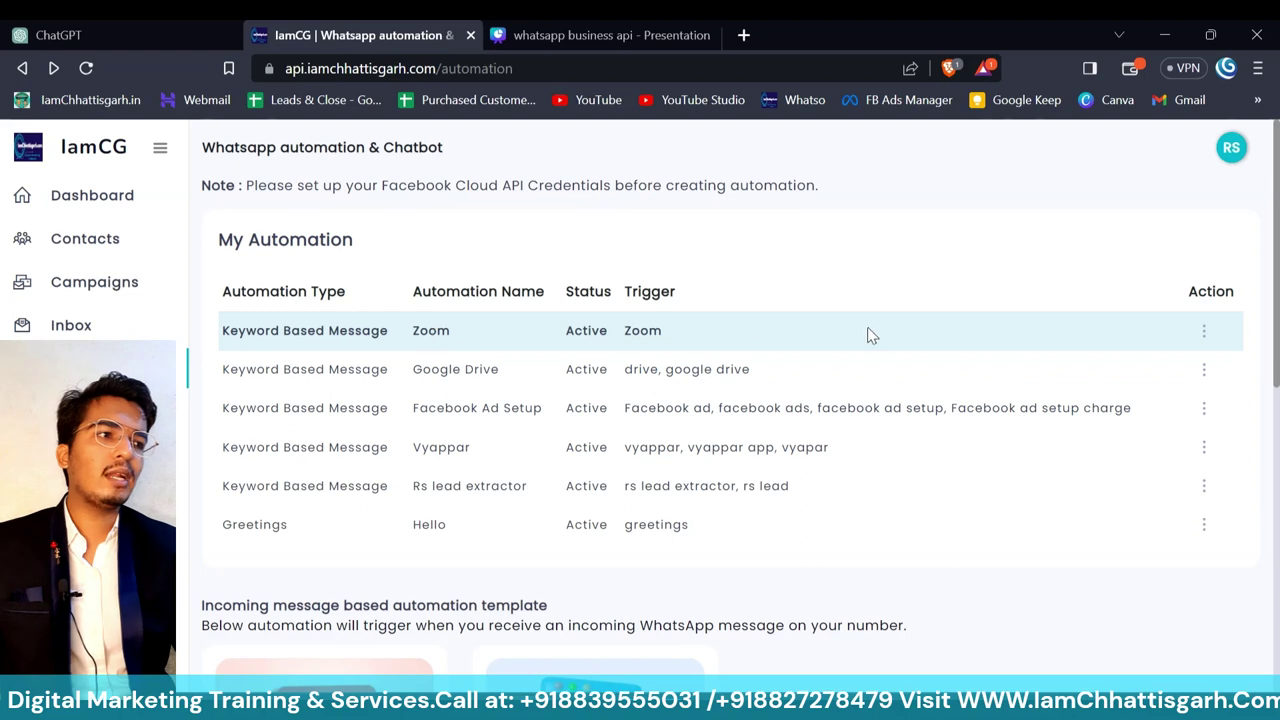
left_click(1203, 334)
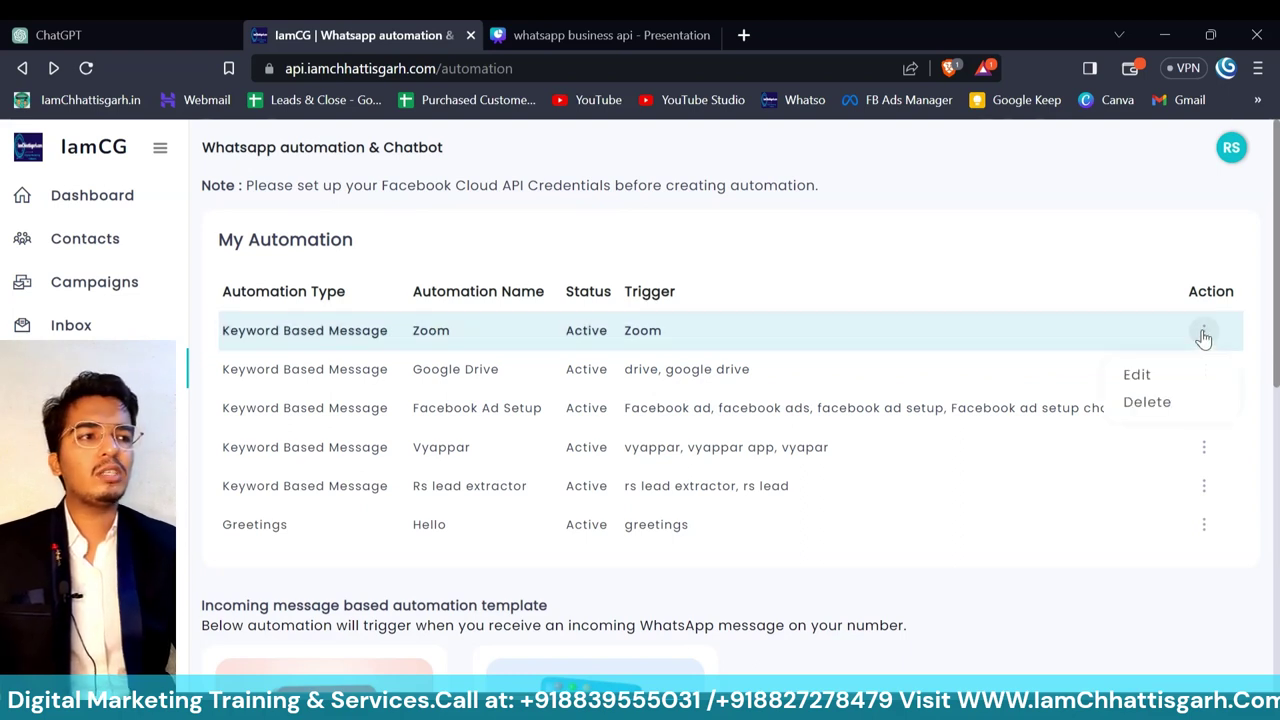
left_click(1137, 374)
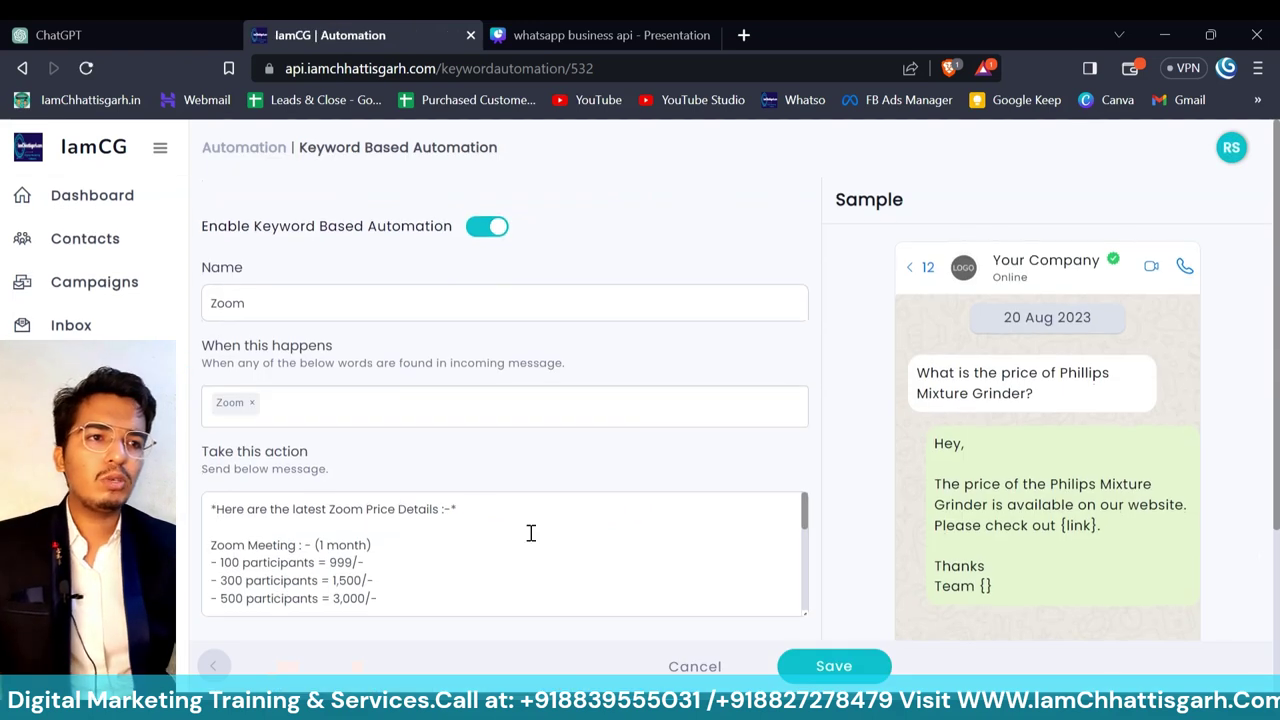
left_click(503, 411)
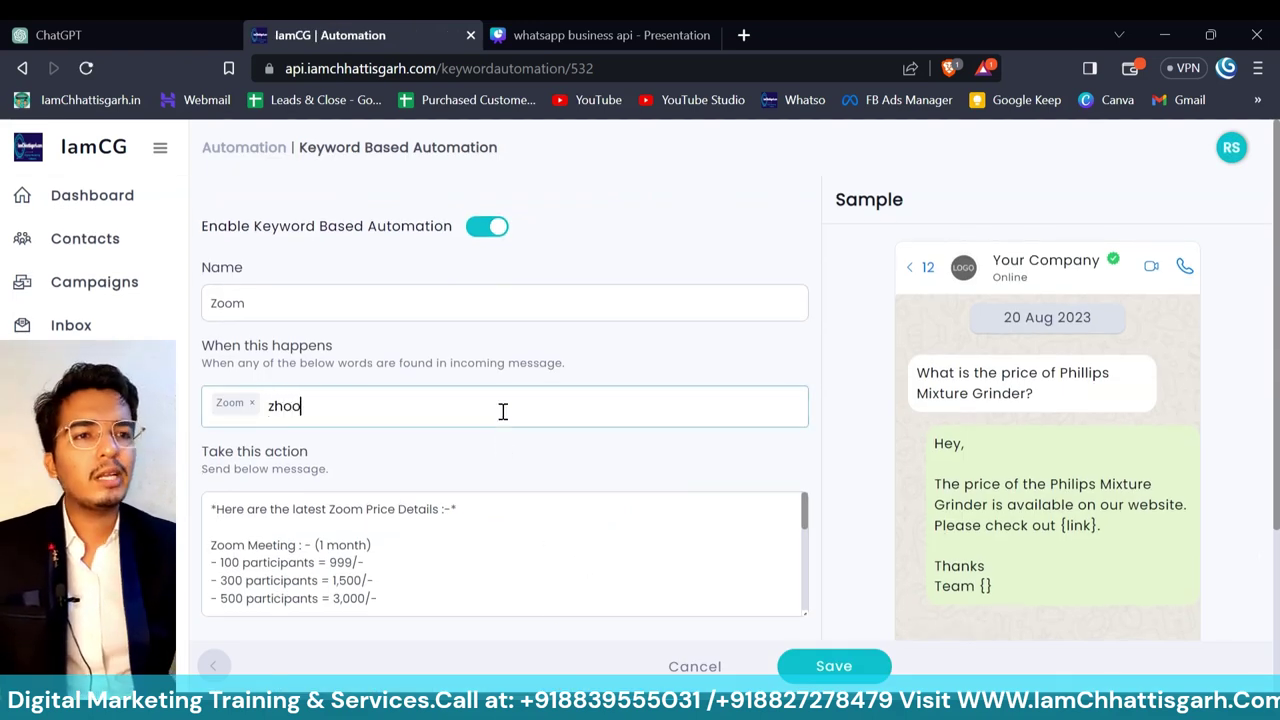
type("zhoom")
key("Return")
left_click(547, 555)
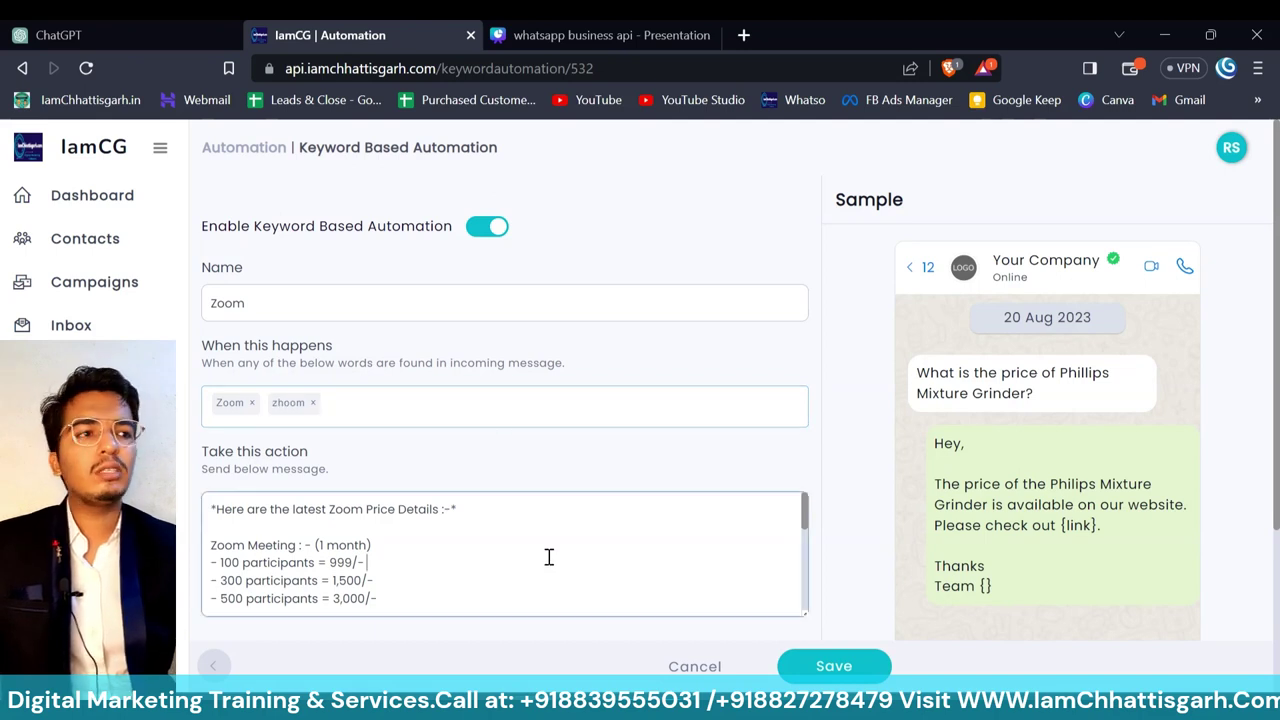
scroll(549, 557, "down", 10)
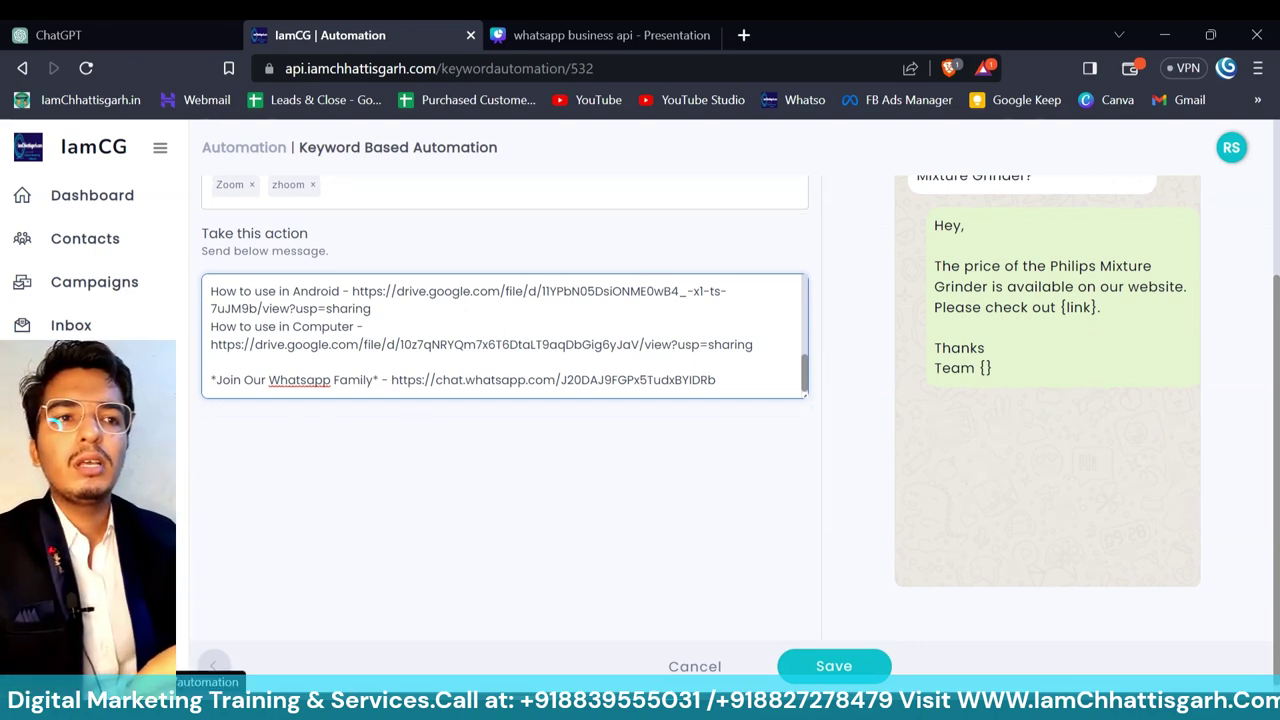
key("F5")
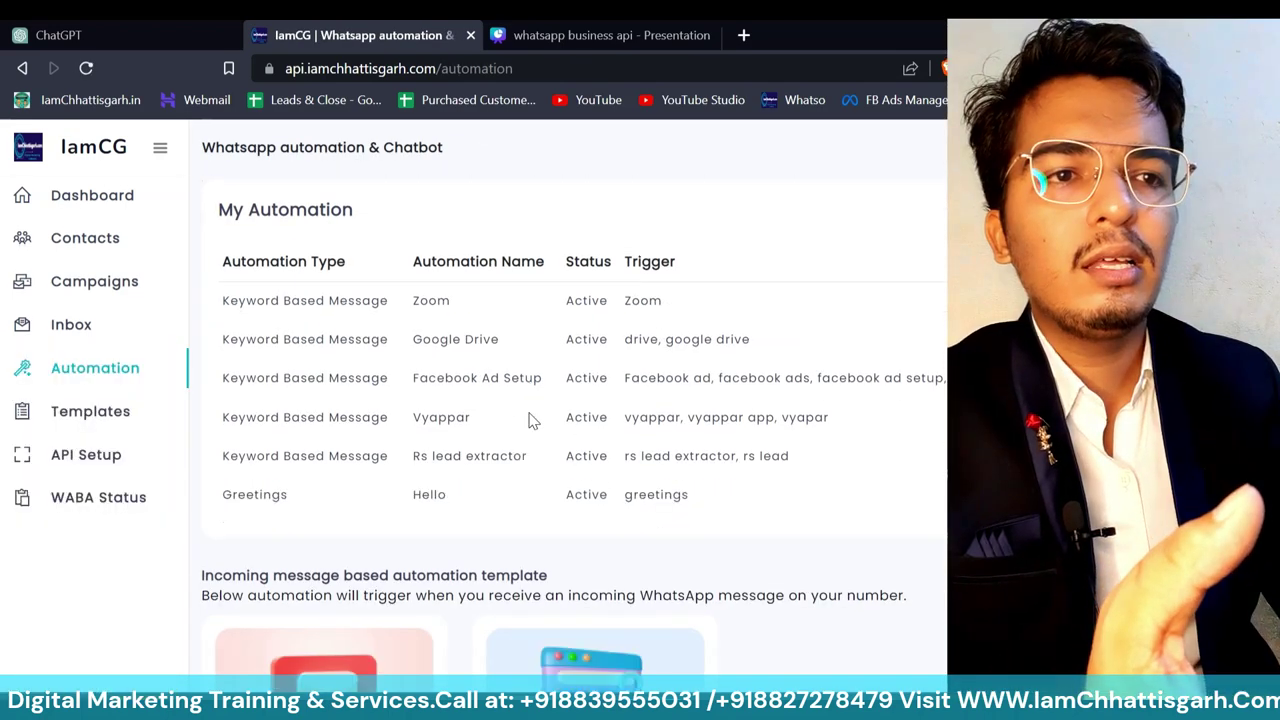
- Look through the automation template cards, then go to WhatsApp Templates
scroll(530, 420, "down", 5)
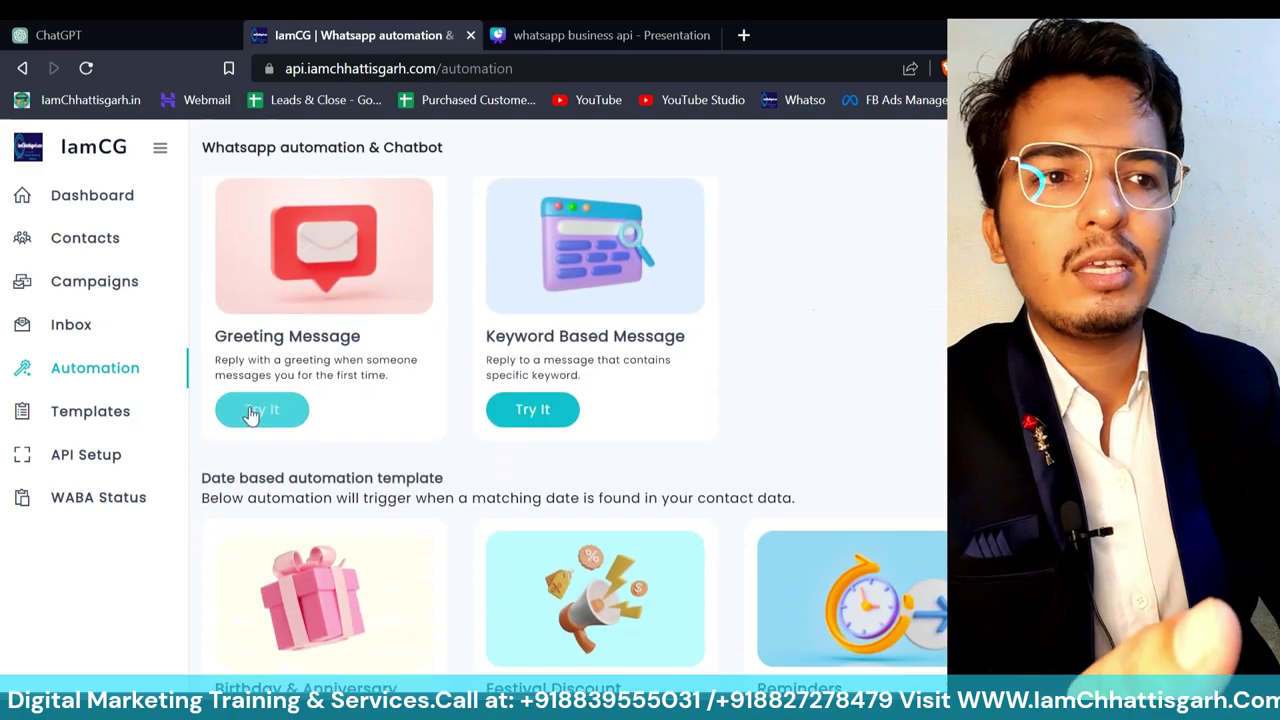
scroll(455, 560, "down", 2)
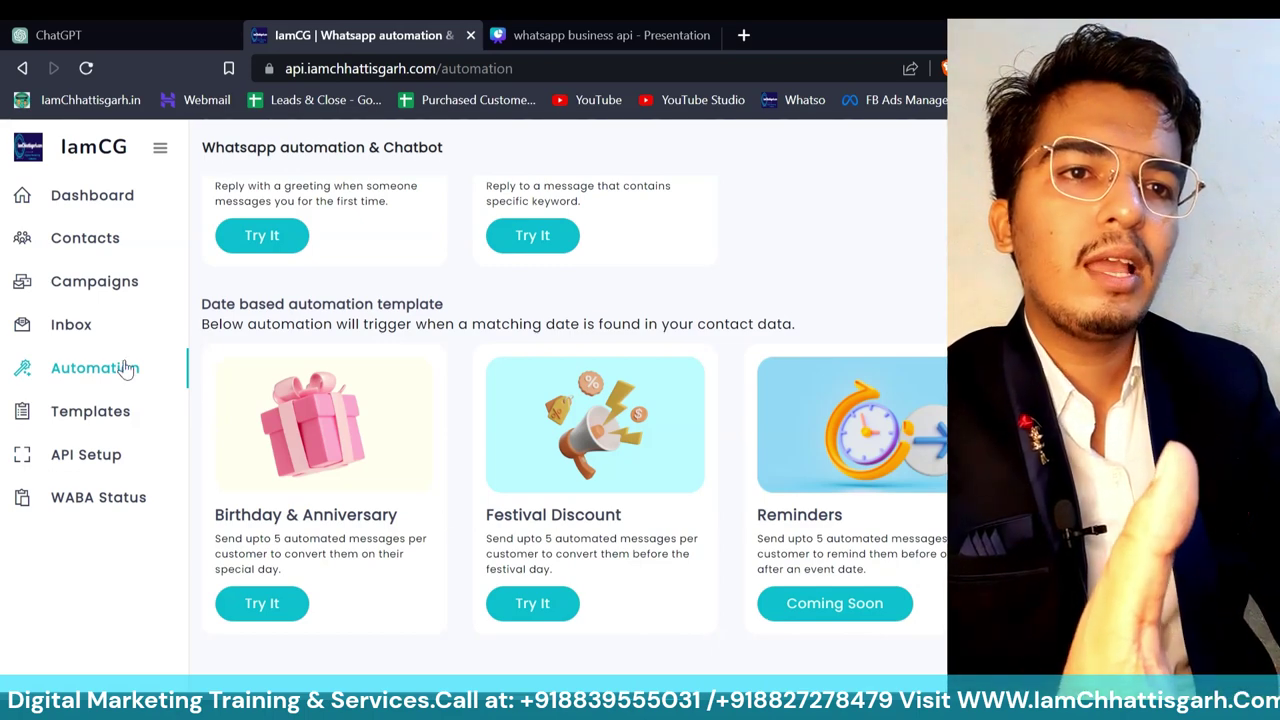
left_click(104, 418)
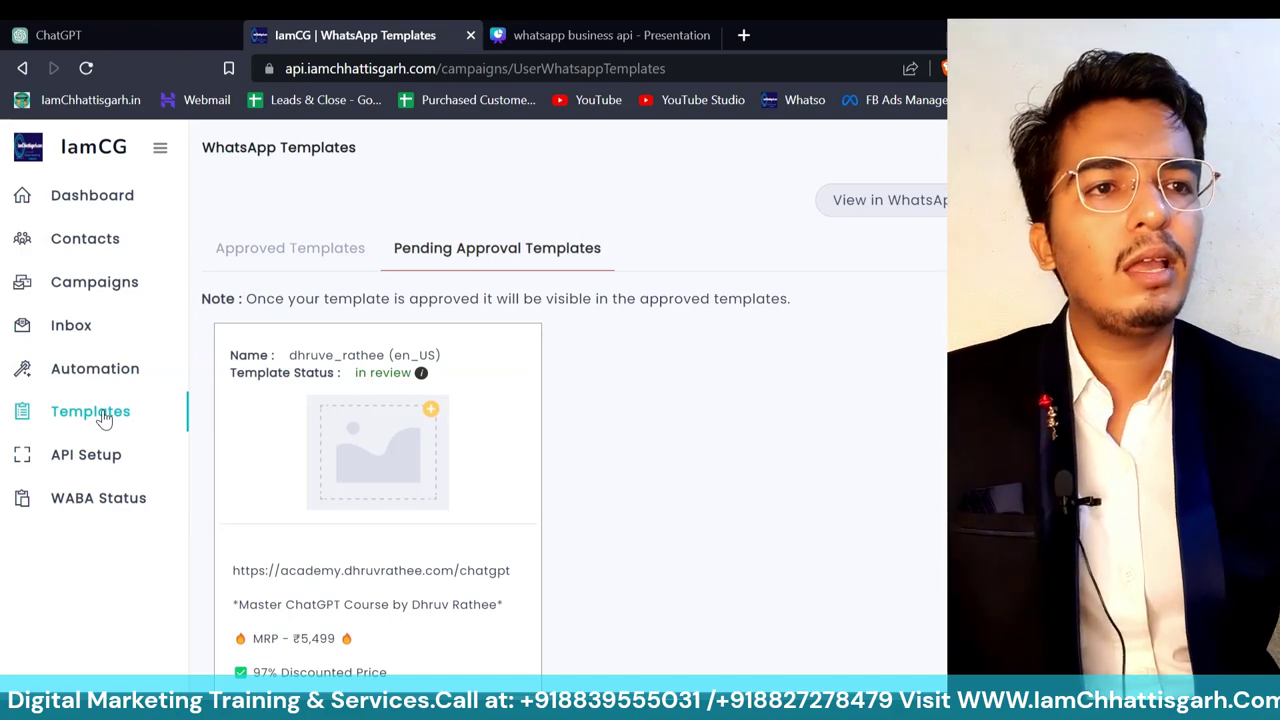
- Check the approved templates, then start a new template from the IamCG templates tab
left_click(304, 262)
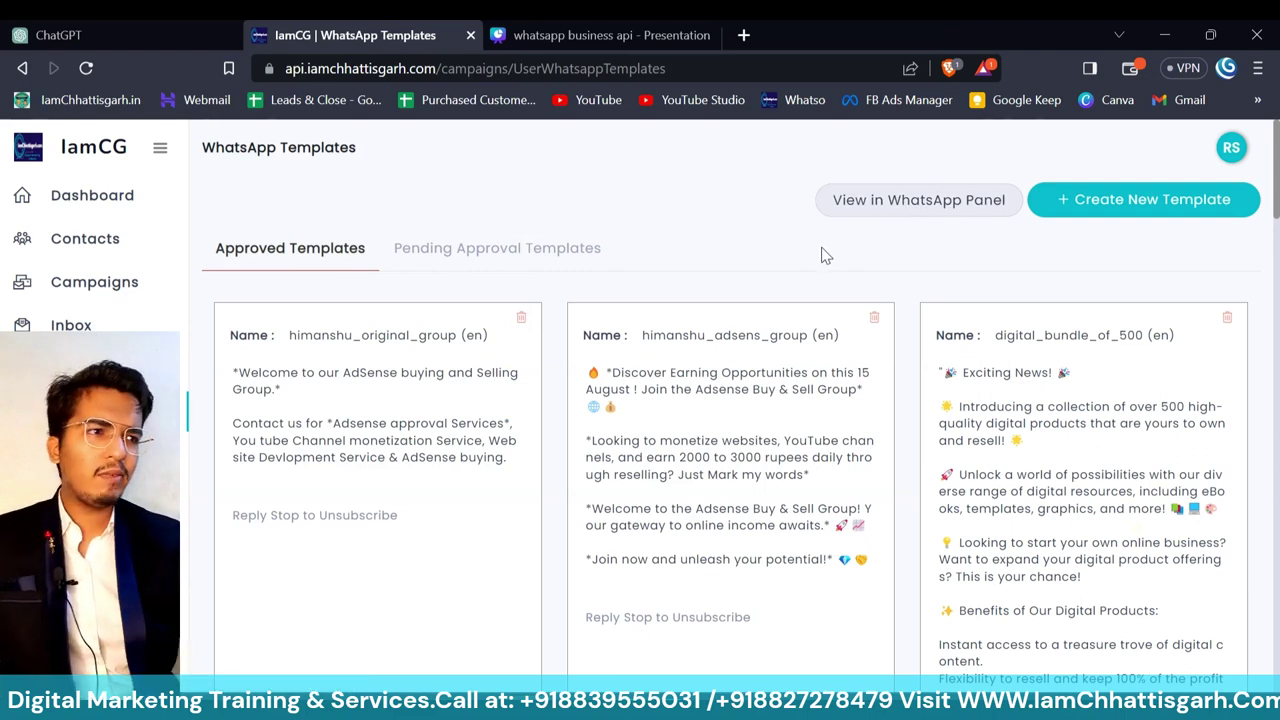
left_click(894, 212)
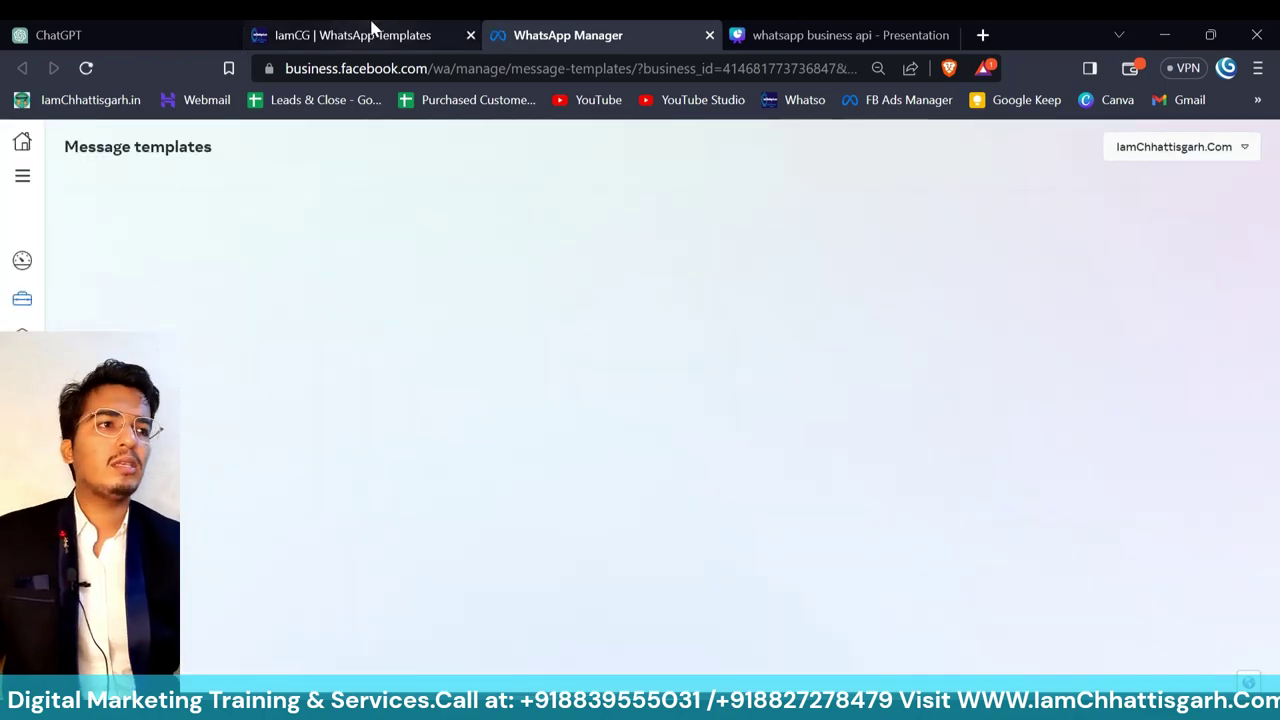
left_click(370, 28)
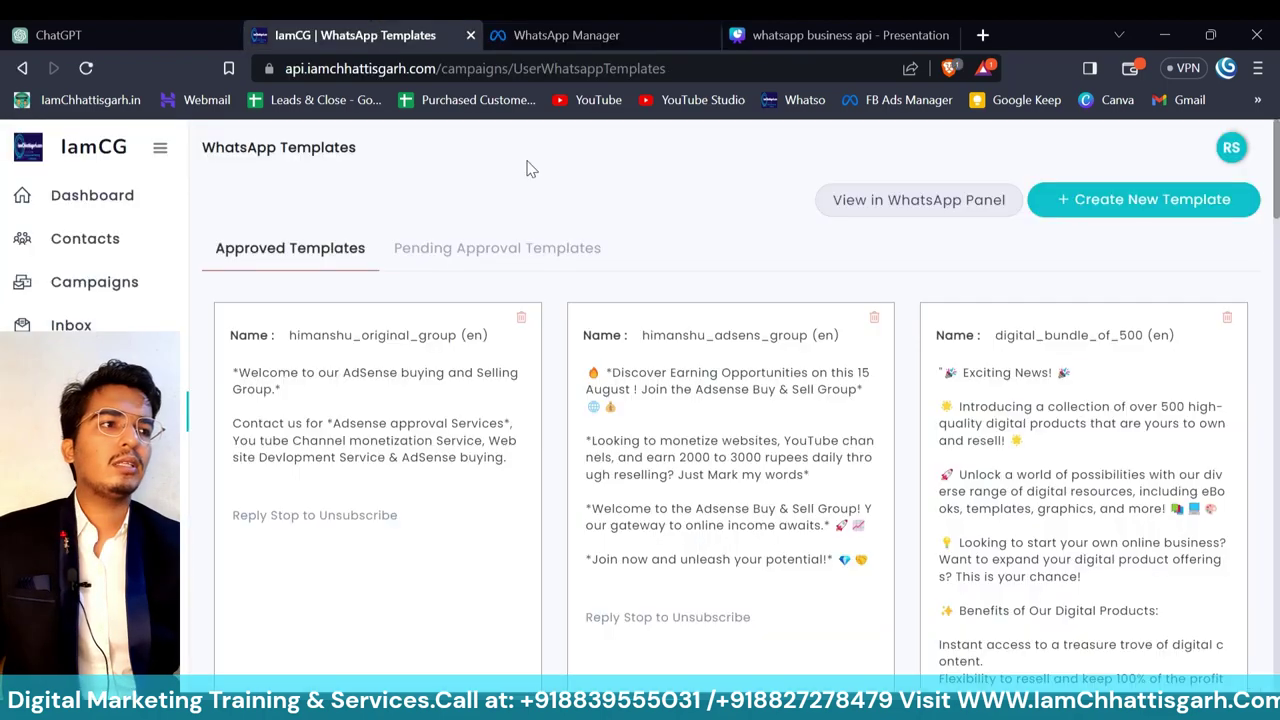
left_click(1124, 205)
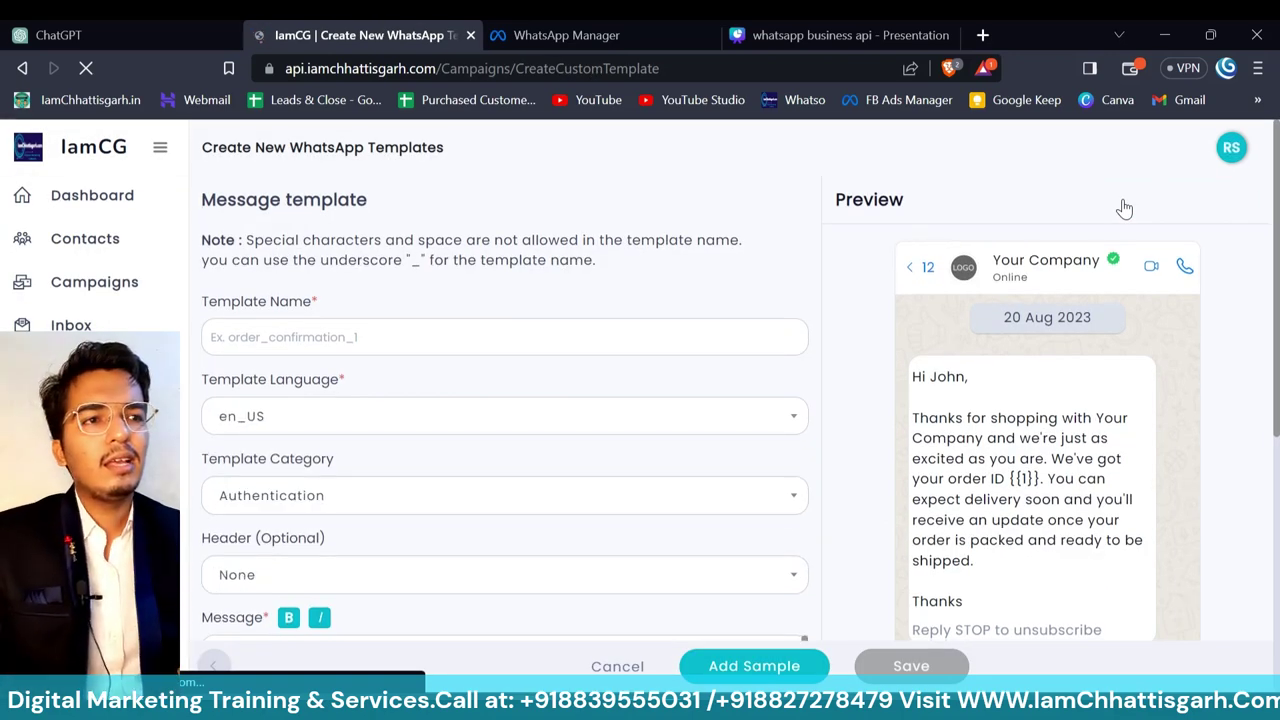
- Name the template pizza_august_offers and keep en_US as its language
left_click(549, 338)
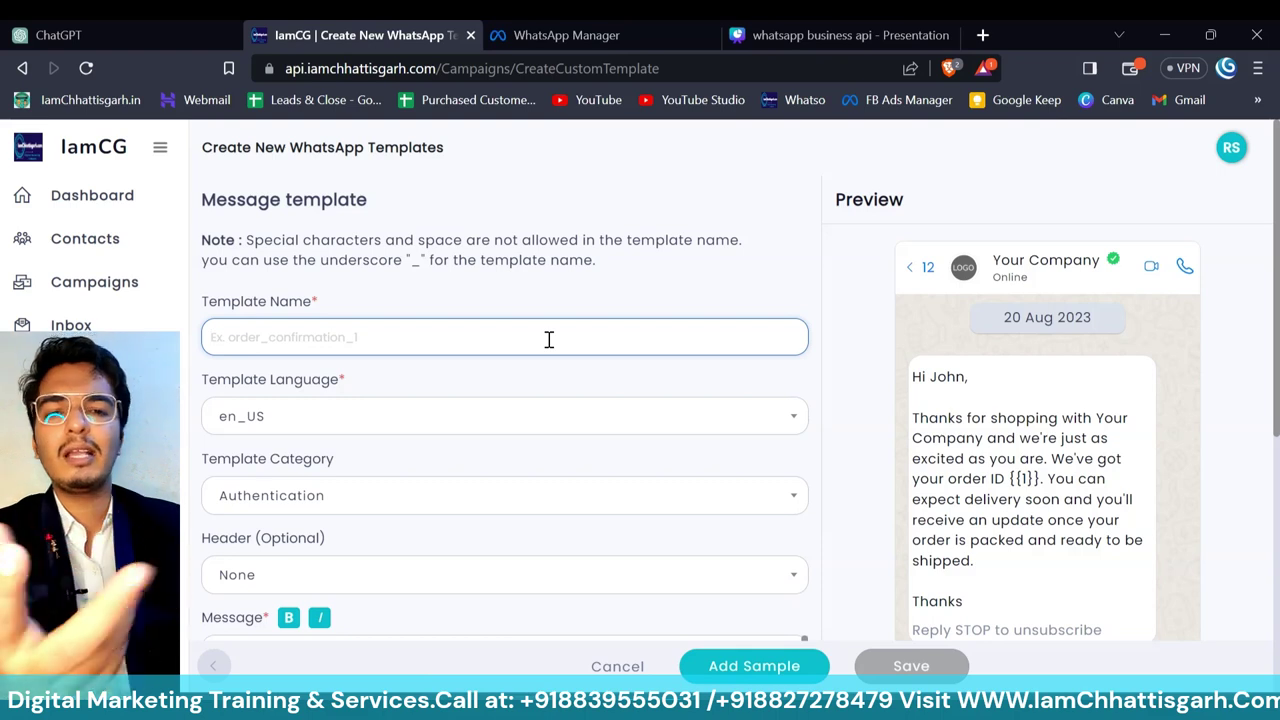
type("p")
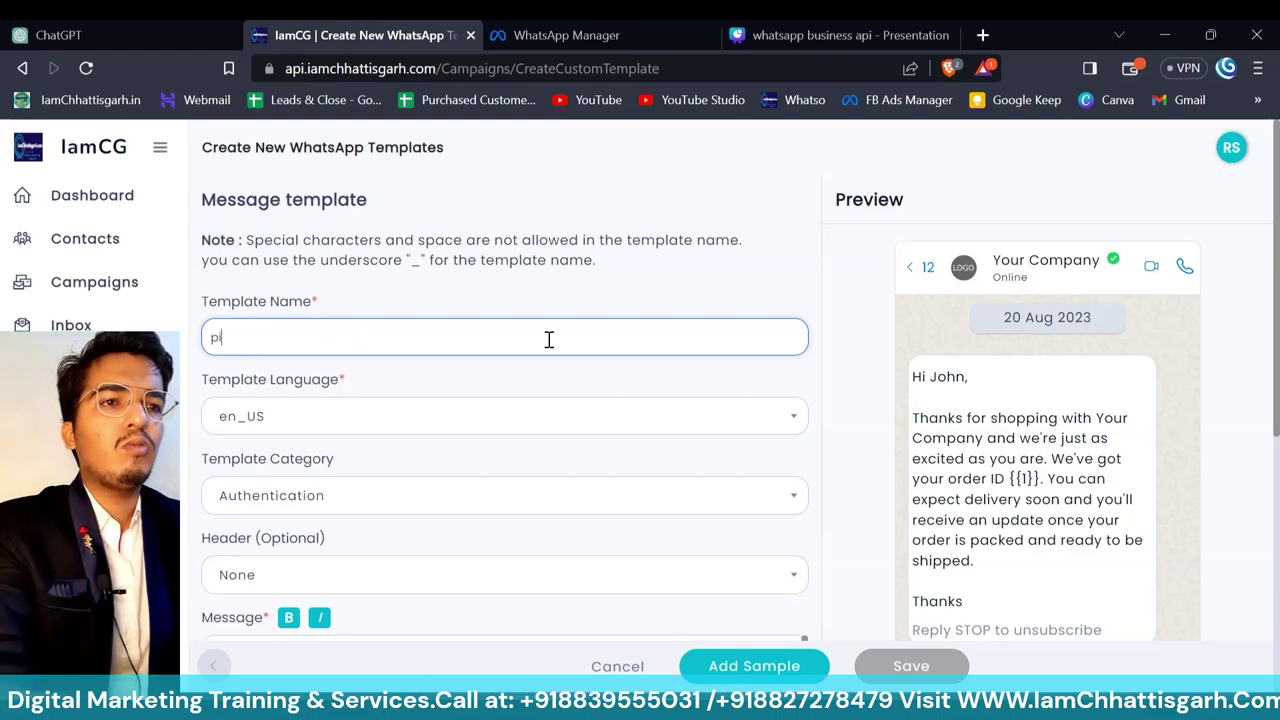
type("izzaa")
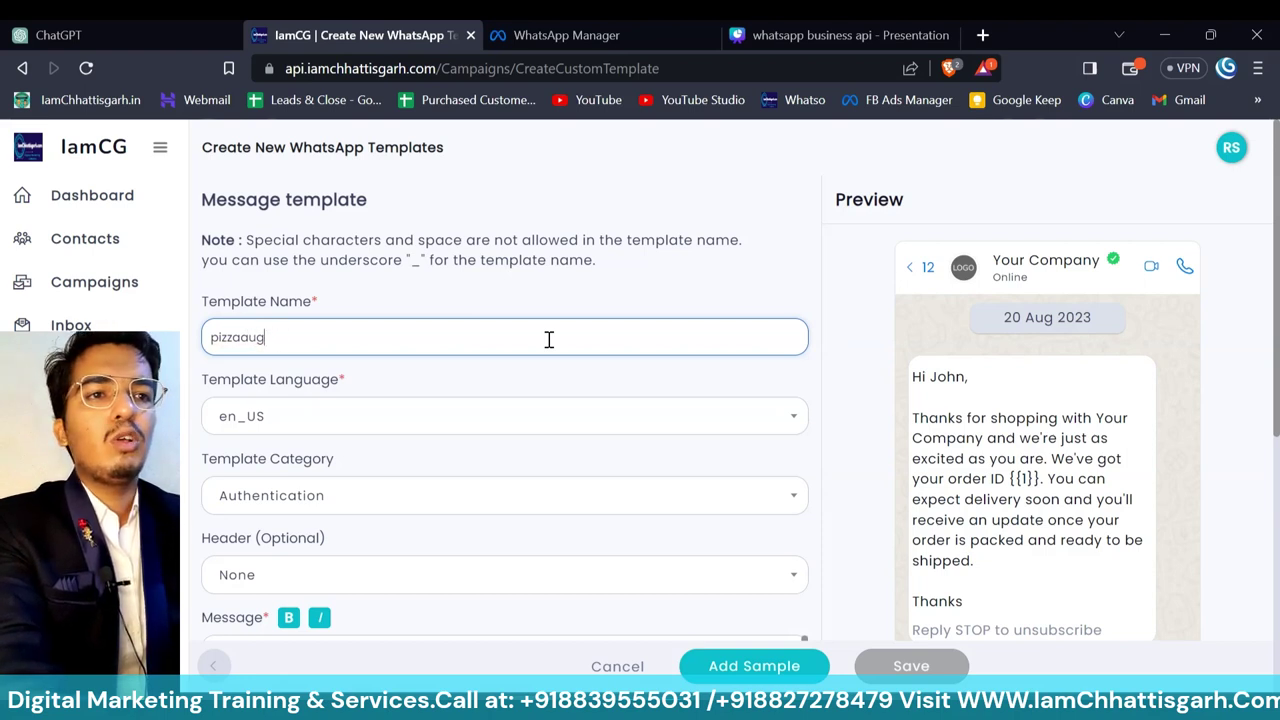
key("BackSpace")
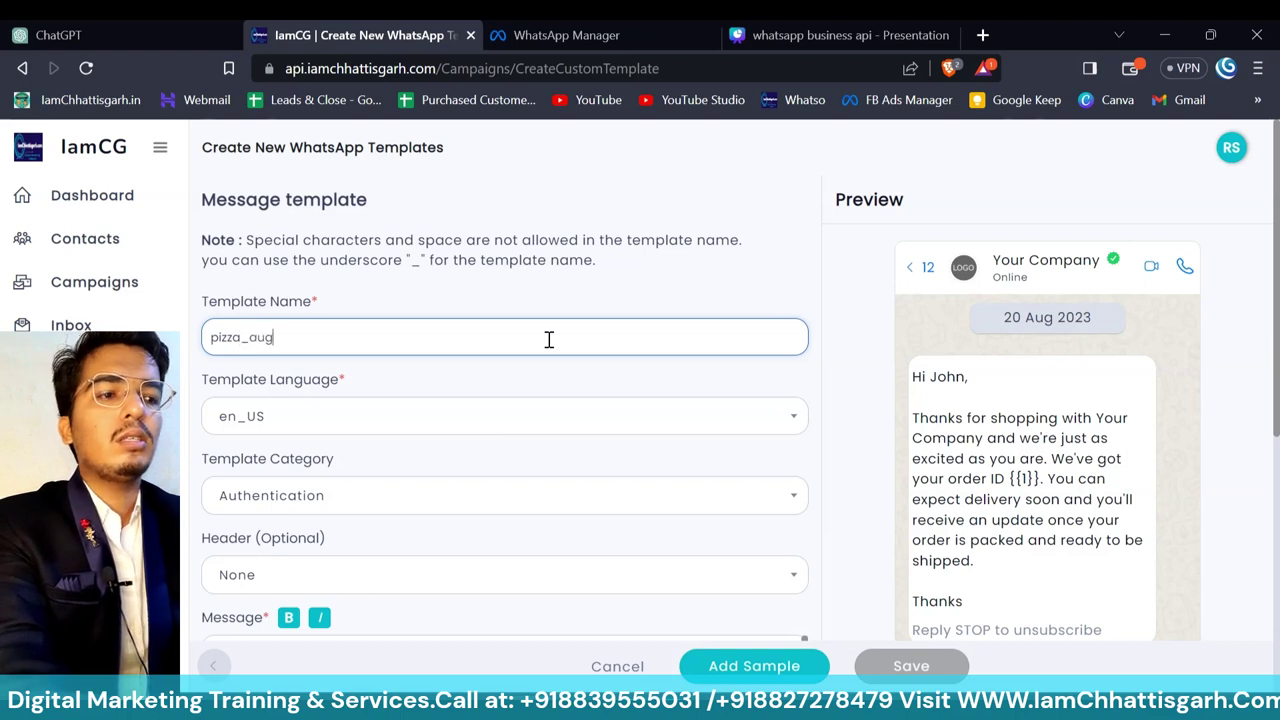
type("_august_offers")
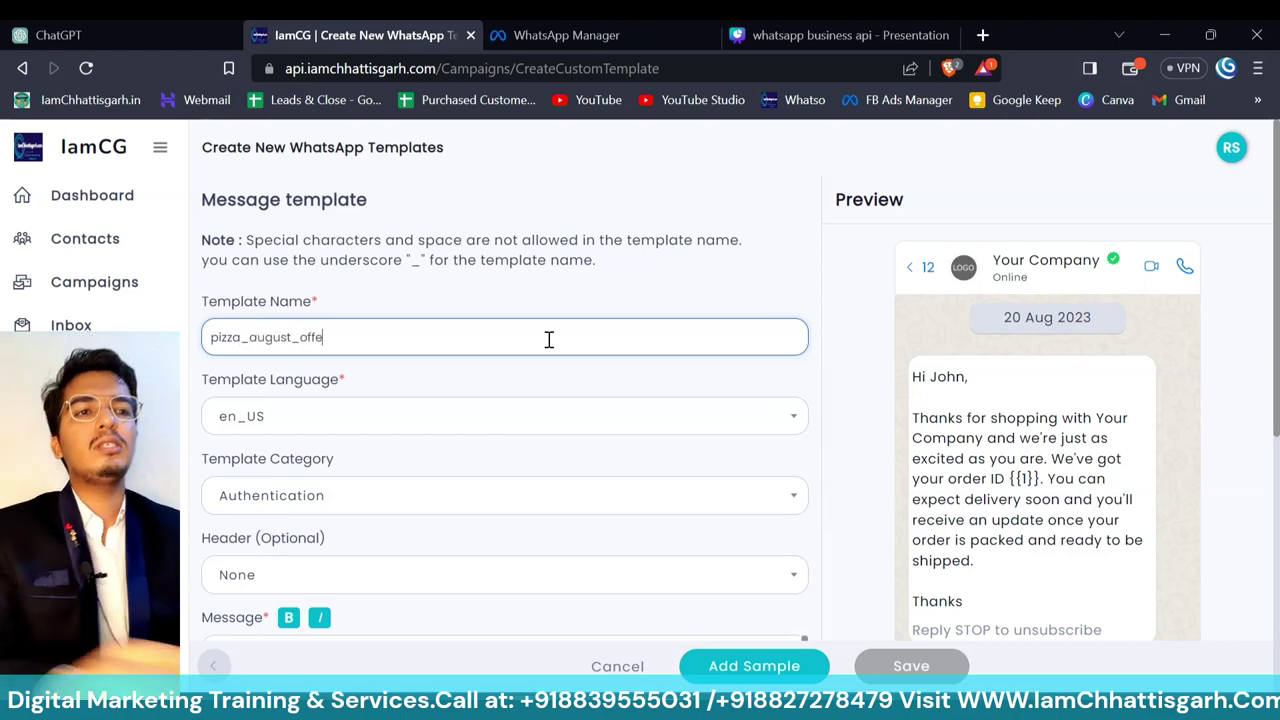
left_click(517, 428)
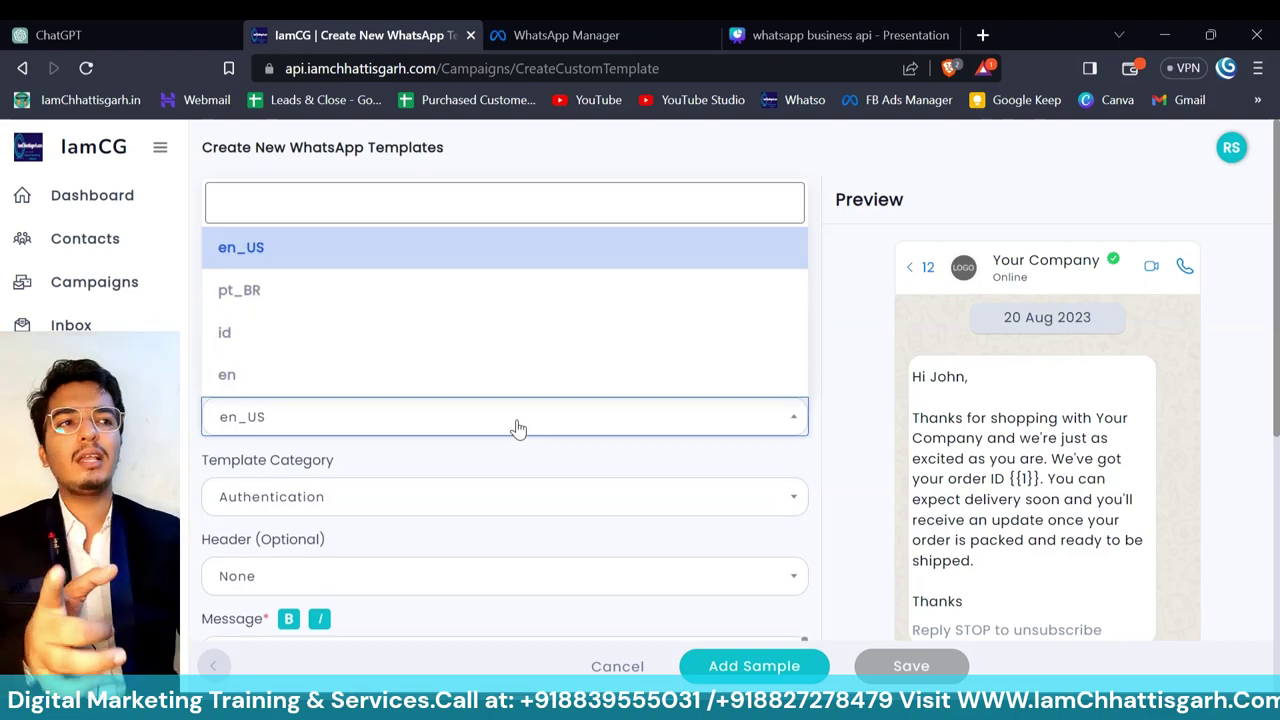
left_click(517, 428)
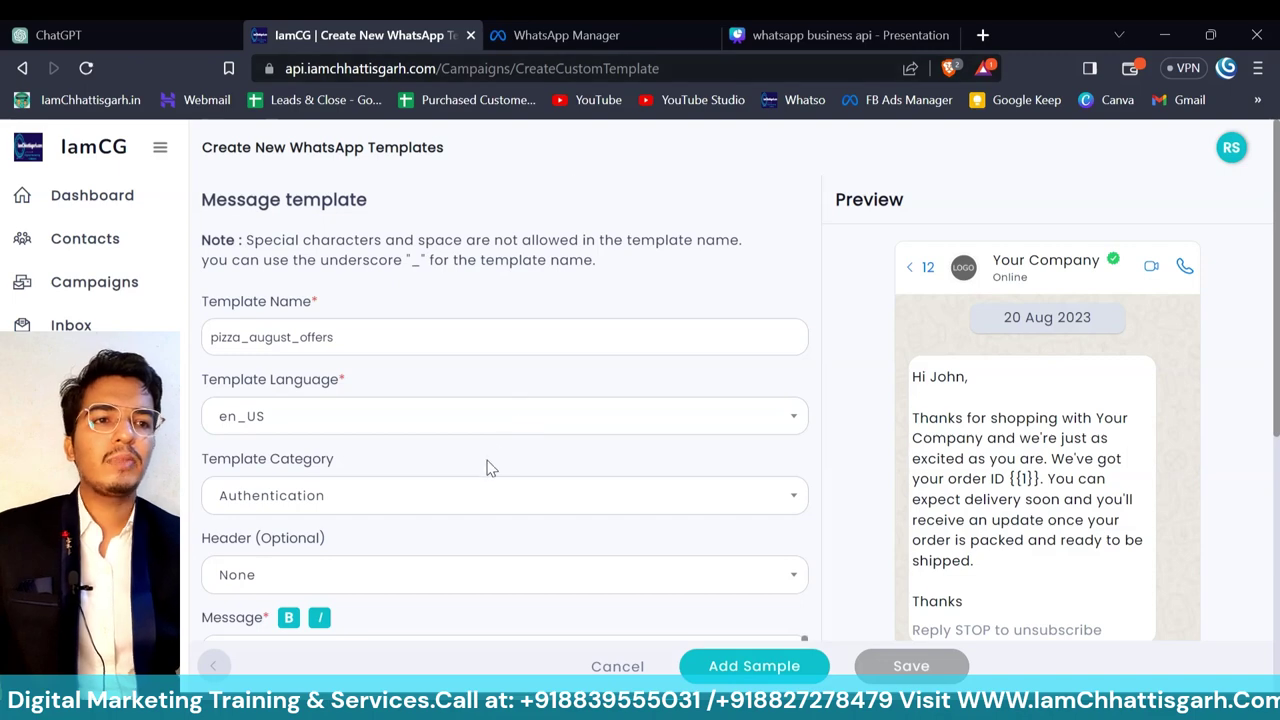
- Set the template category to Marketing with a Media header
scroll(490, 466, "down", 2)
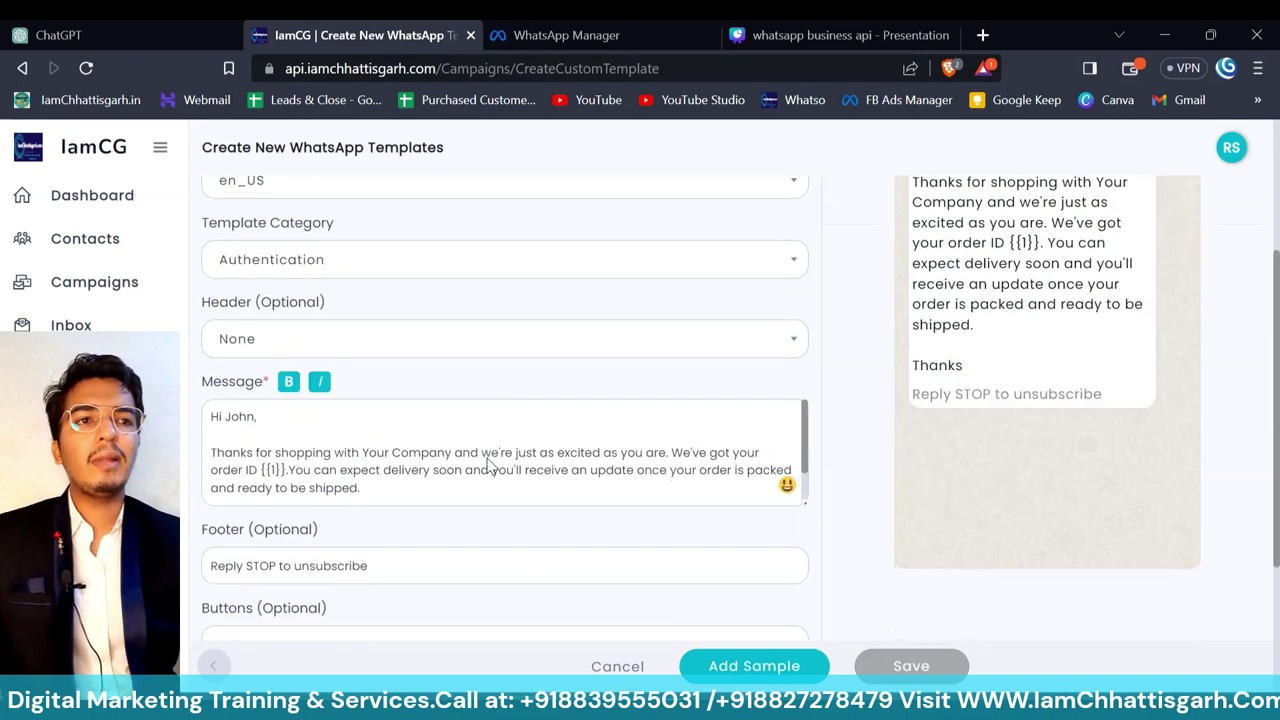
left_click(452, 262)
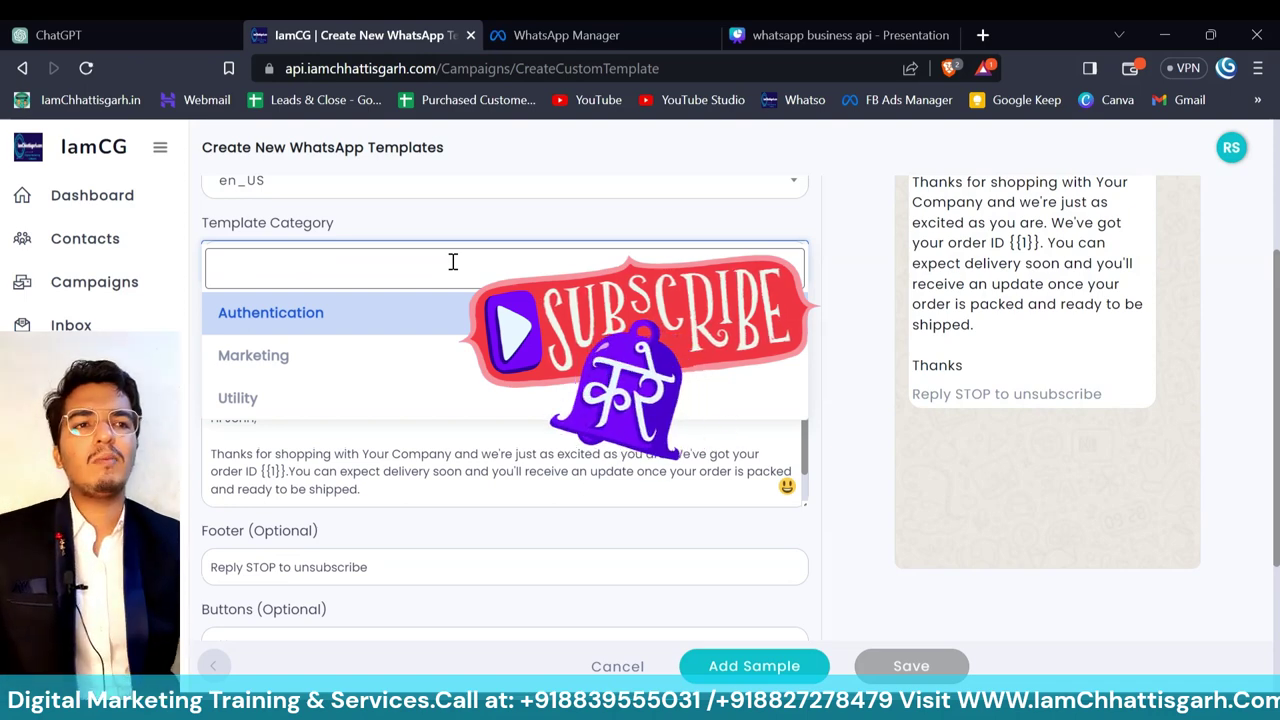
left_click(334, 356)
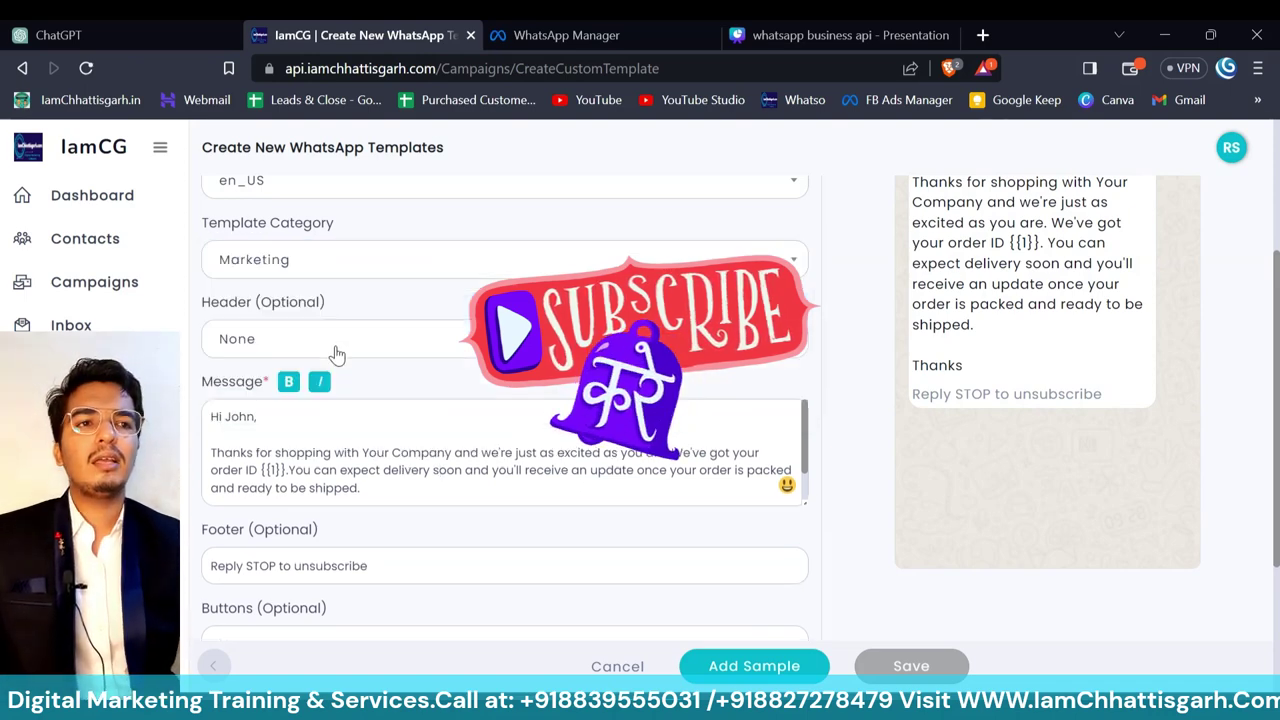
left_click(455, 342)
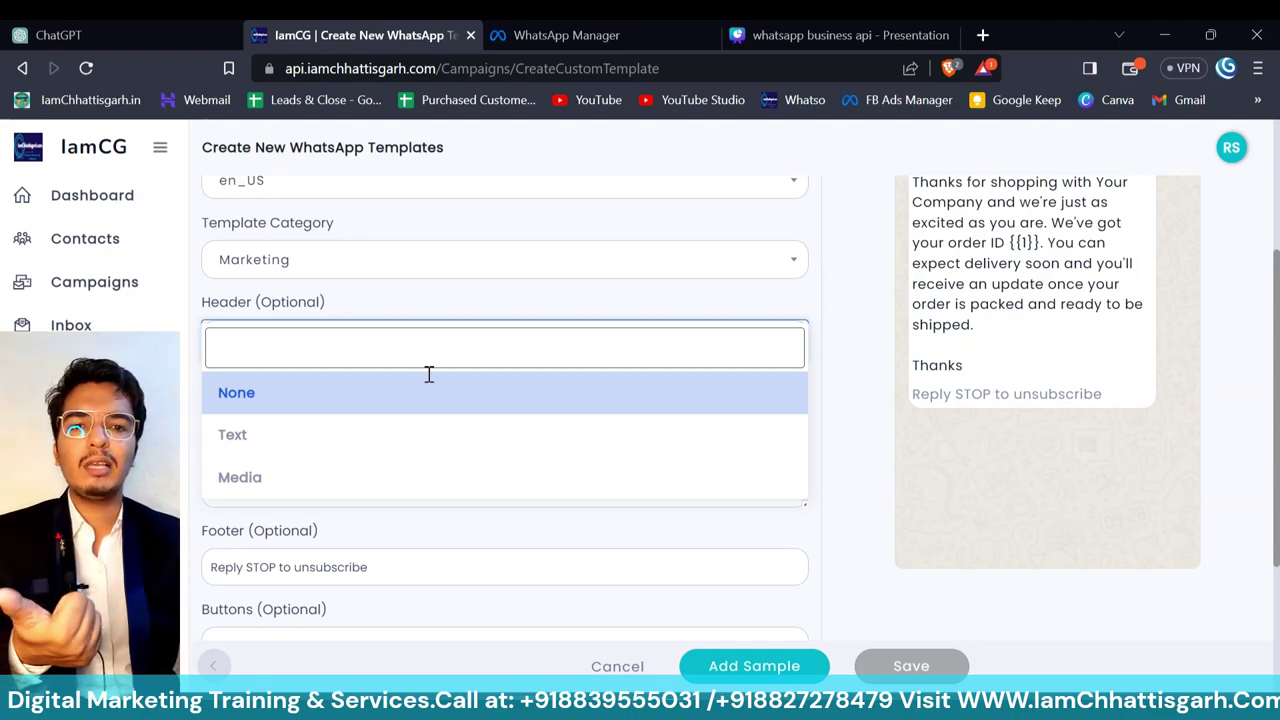
left_click(359, 489)
- Check the default message body, leave buttons set to None, and open the sample content window
scroll(535, 495, "down", 1)
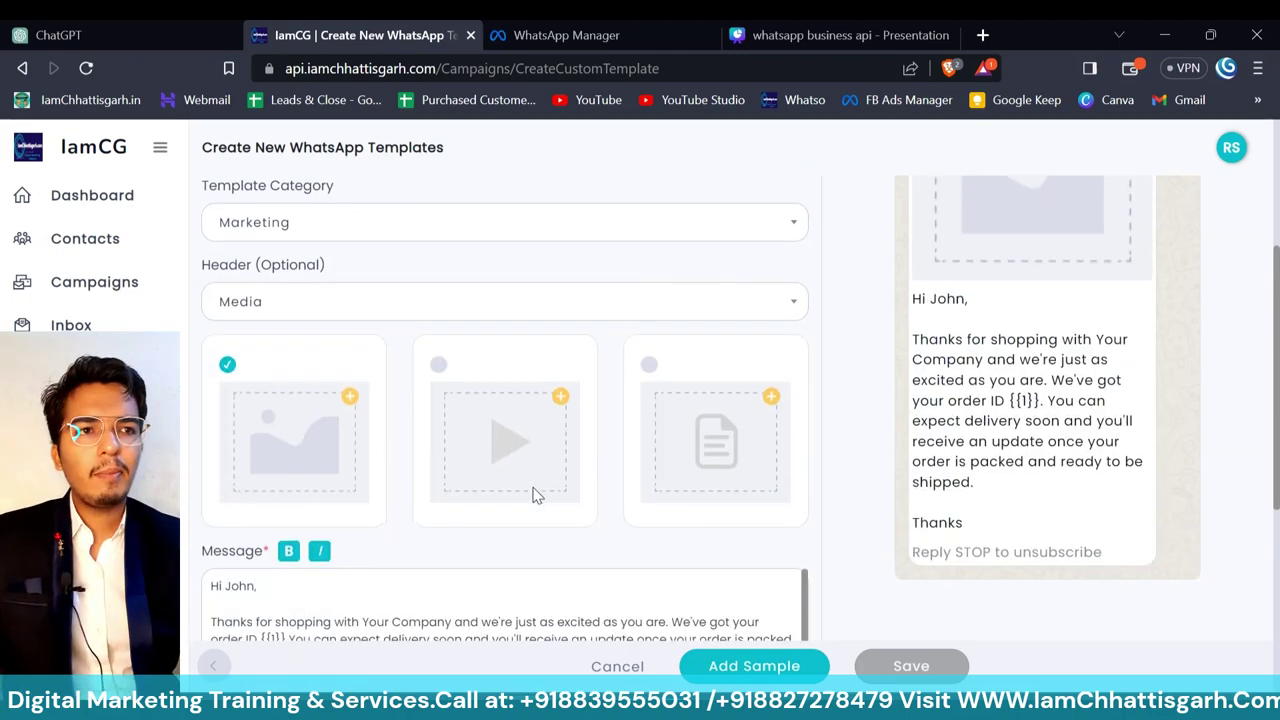
scroll(535, 495, "down", 2)
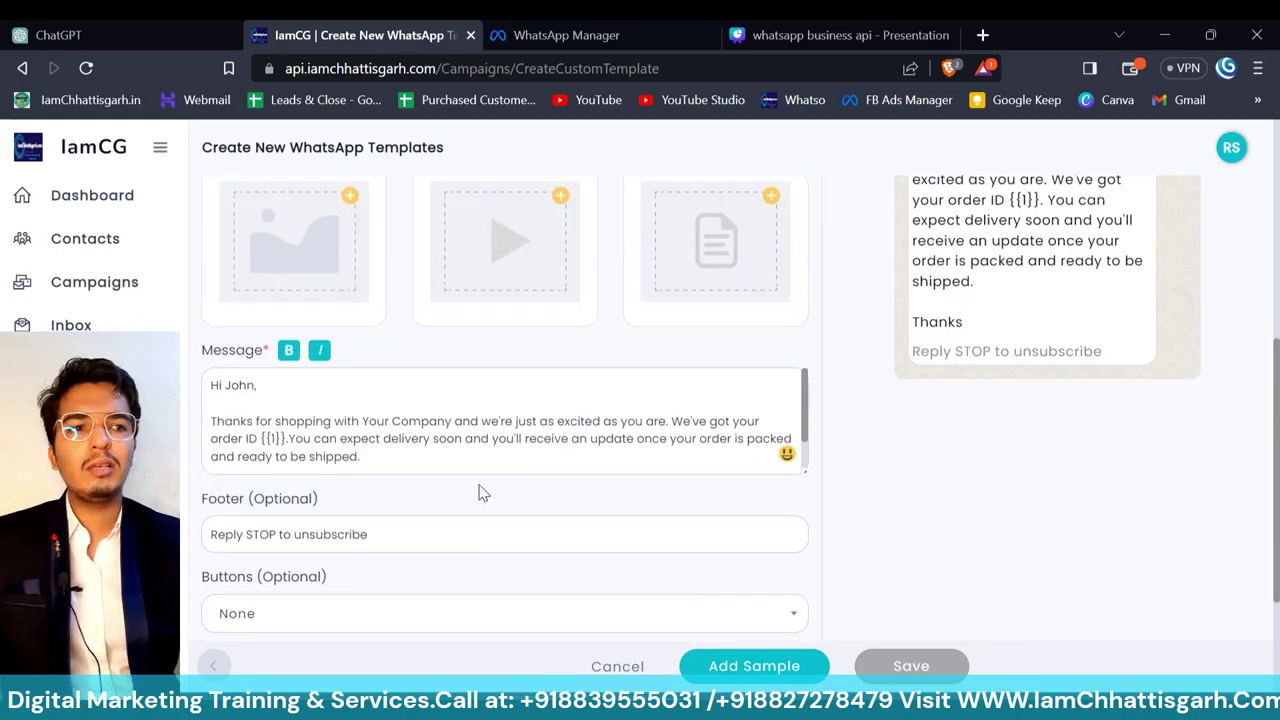
left_click(415, 428)
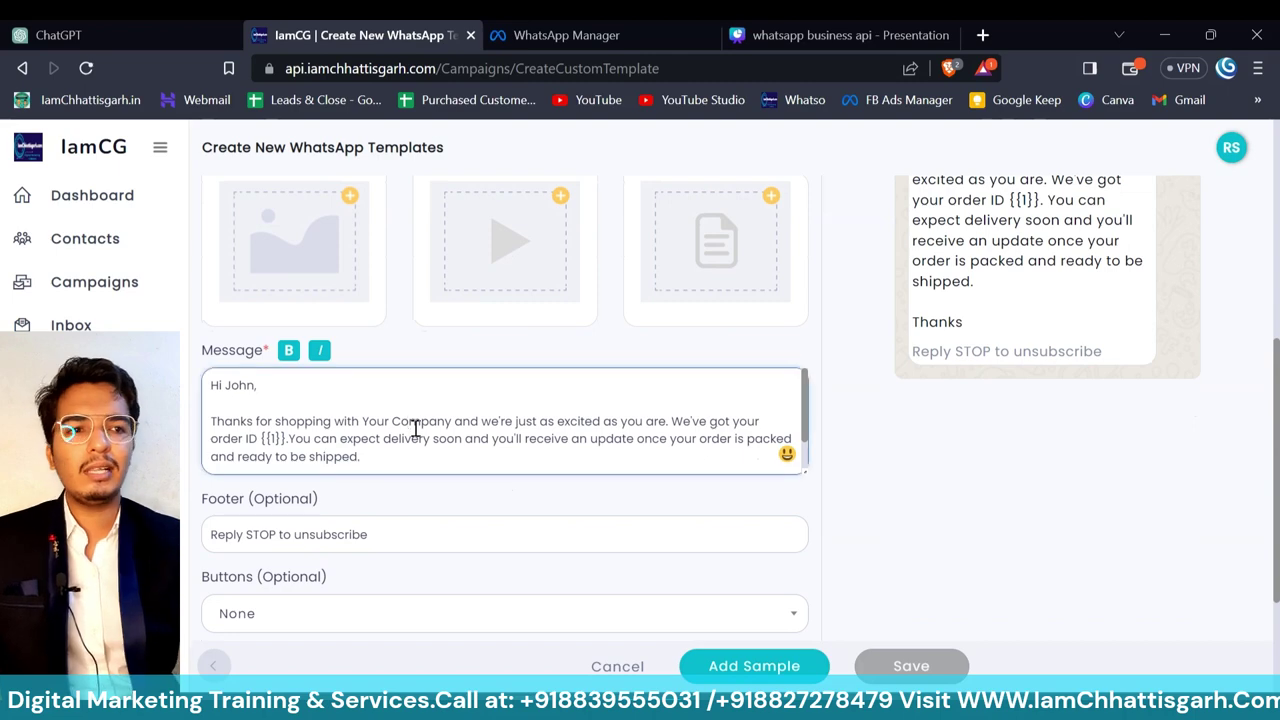
left_click(440, 570)
scroll(440, 570, "down", 2)
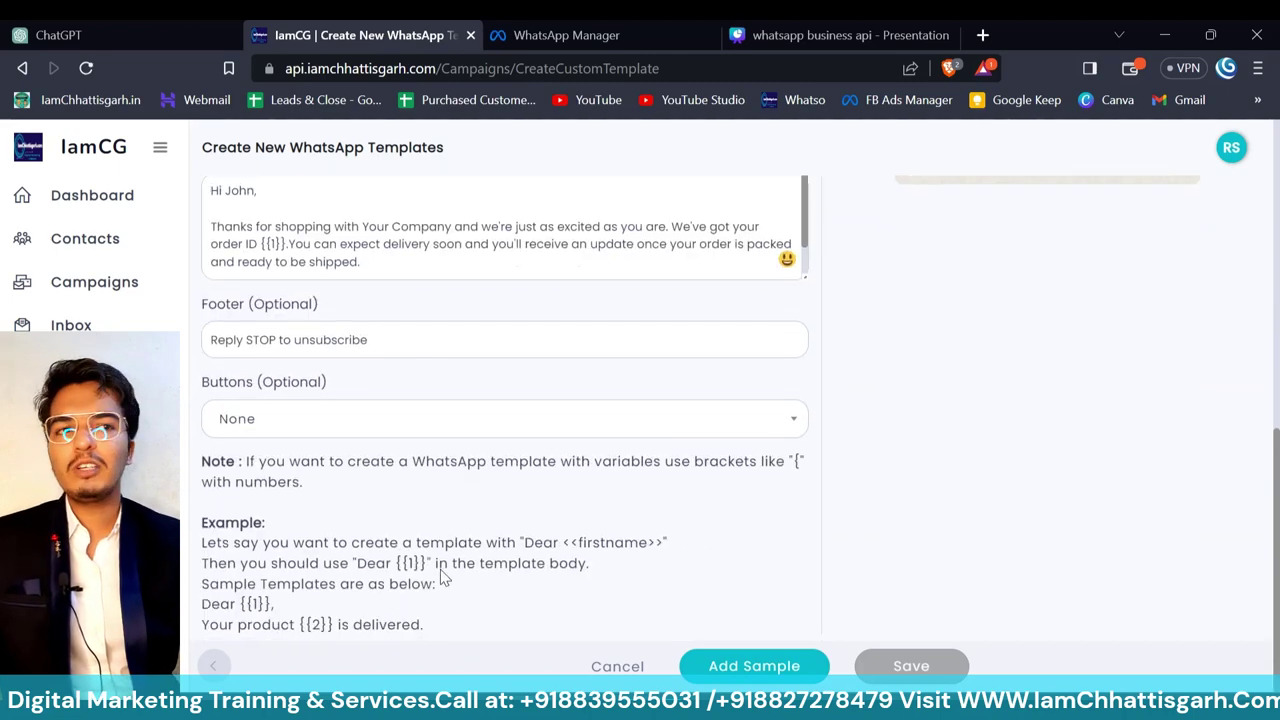
left_click(411, 421)
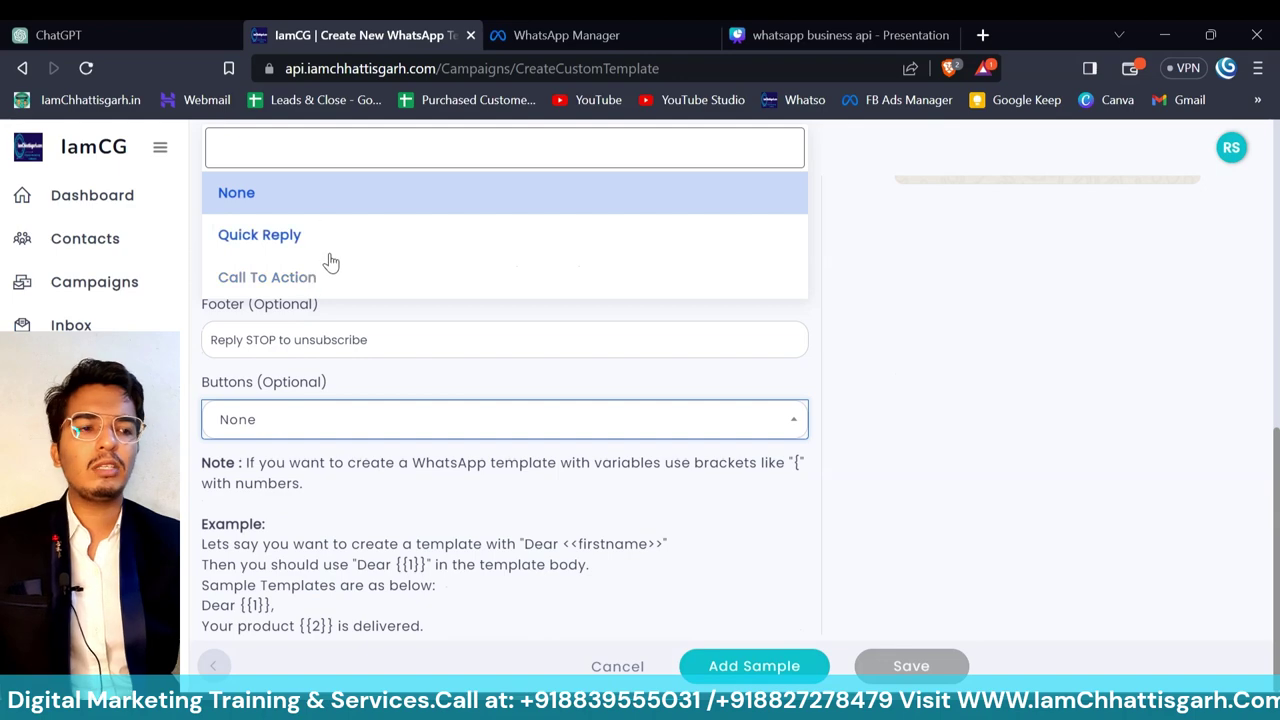
left_click(546, 515)
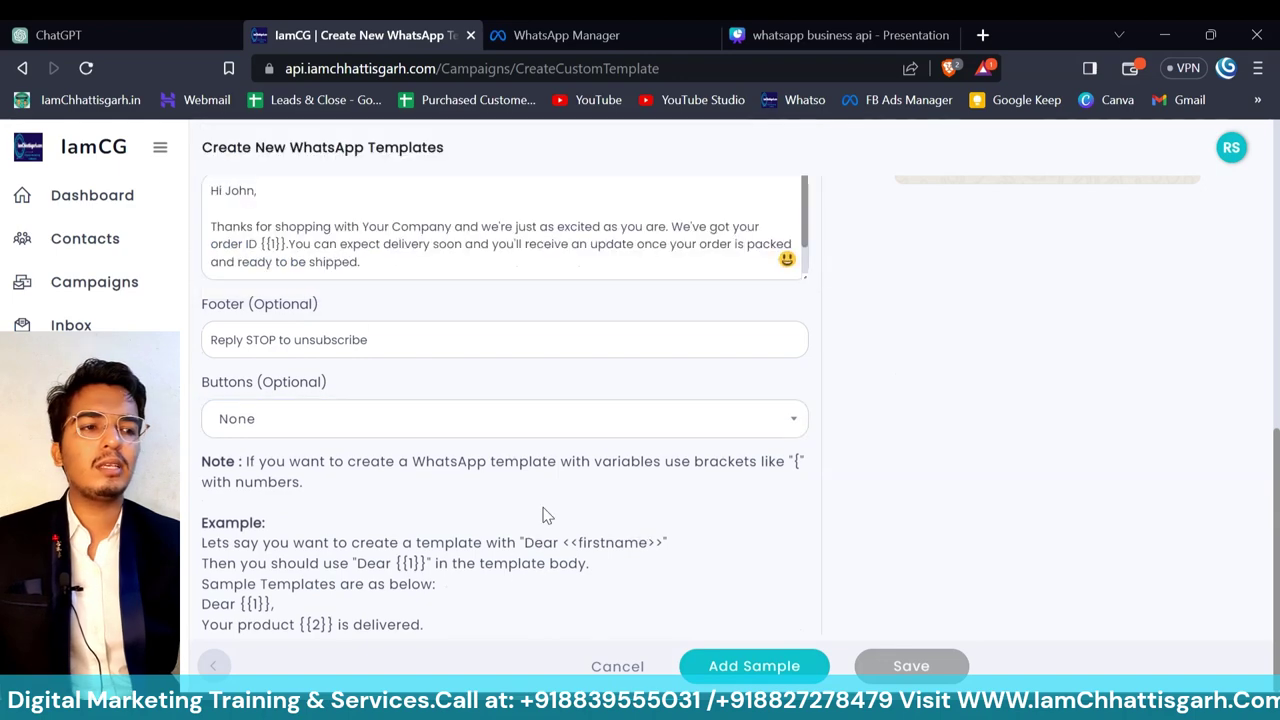
left_click(714, 666)
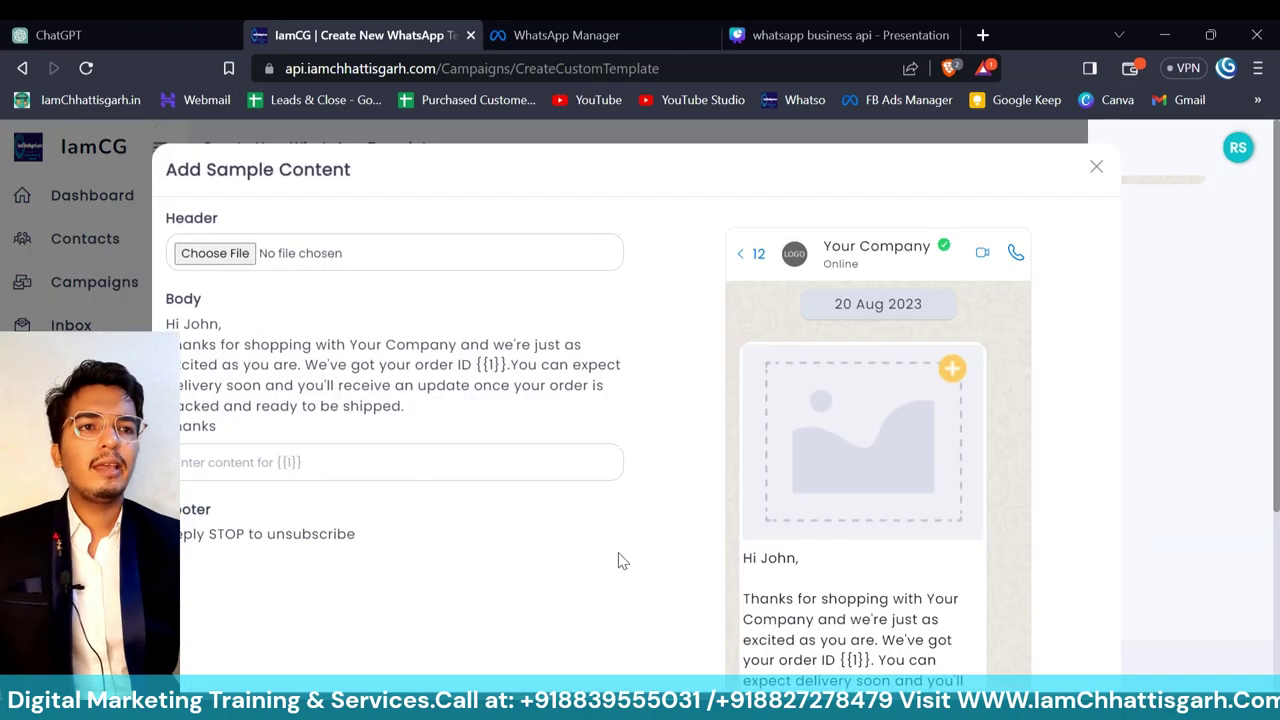
- Attach 15-august-independence-day-status.jpg as the sample header image and finish the sample dialog
left_click(246, 254)
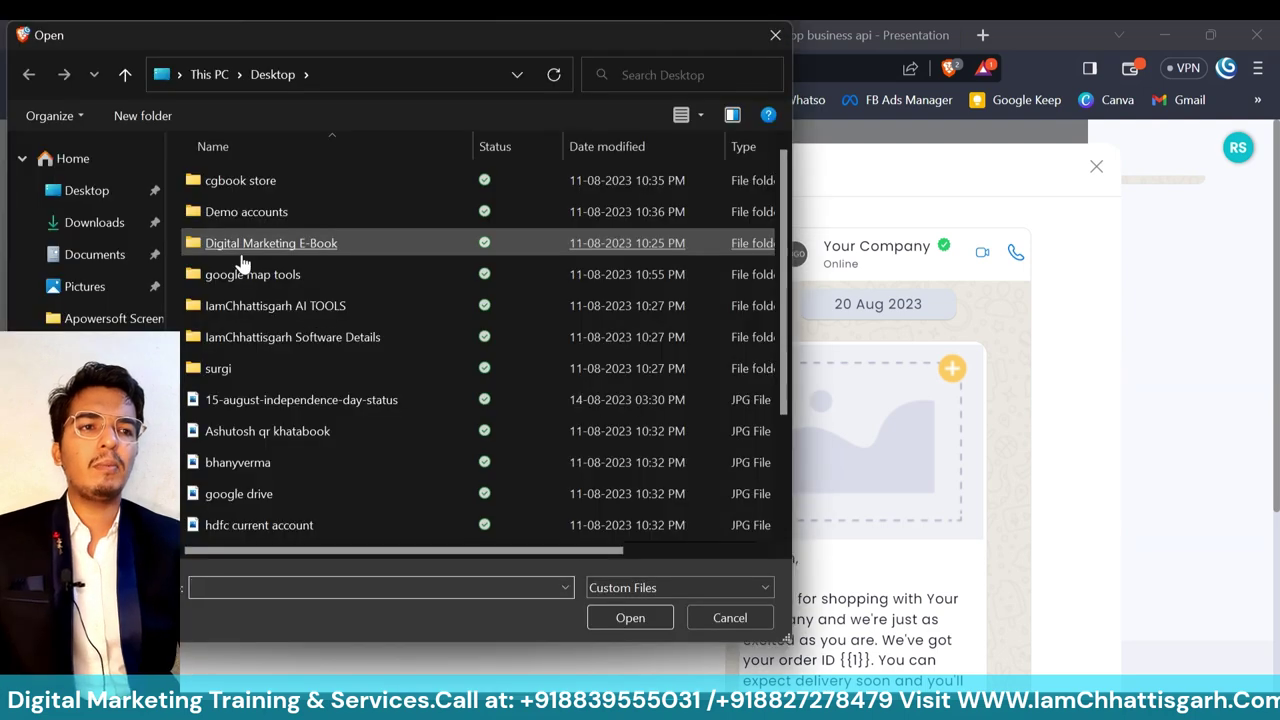
left_click(272, 404)
double_click(272, 410)
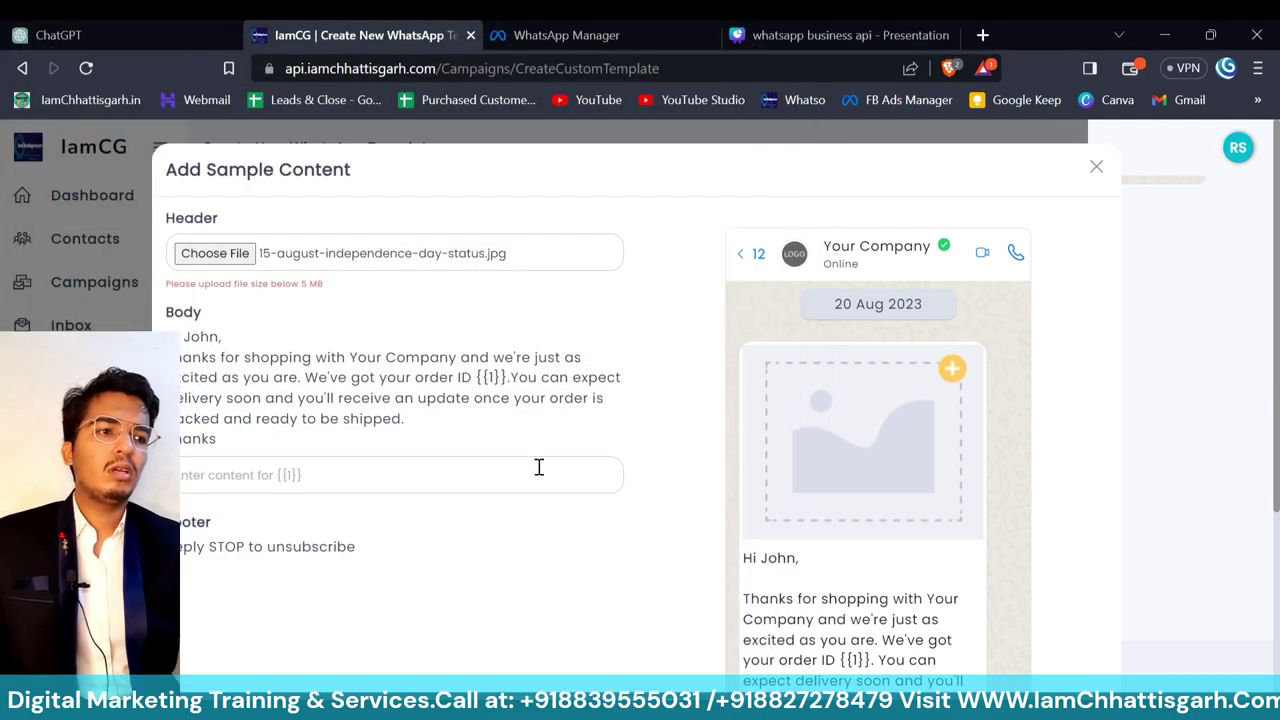
scroll(537, 466, "down", 5)
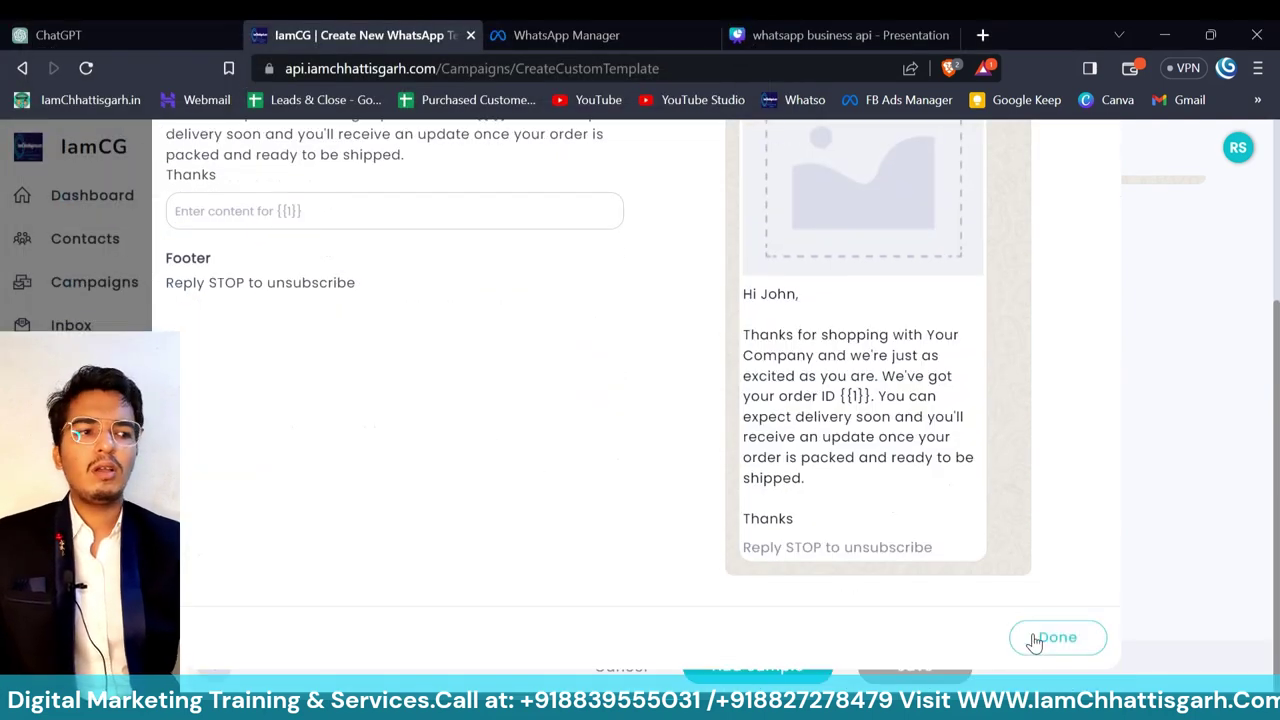
left_click(1030, 645)
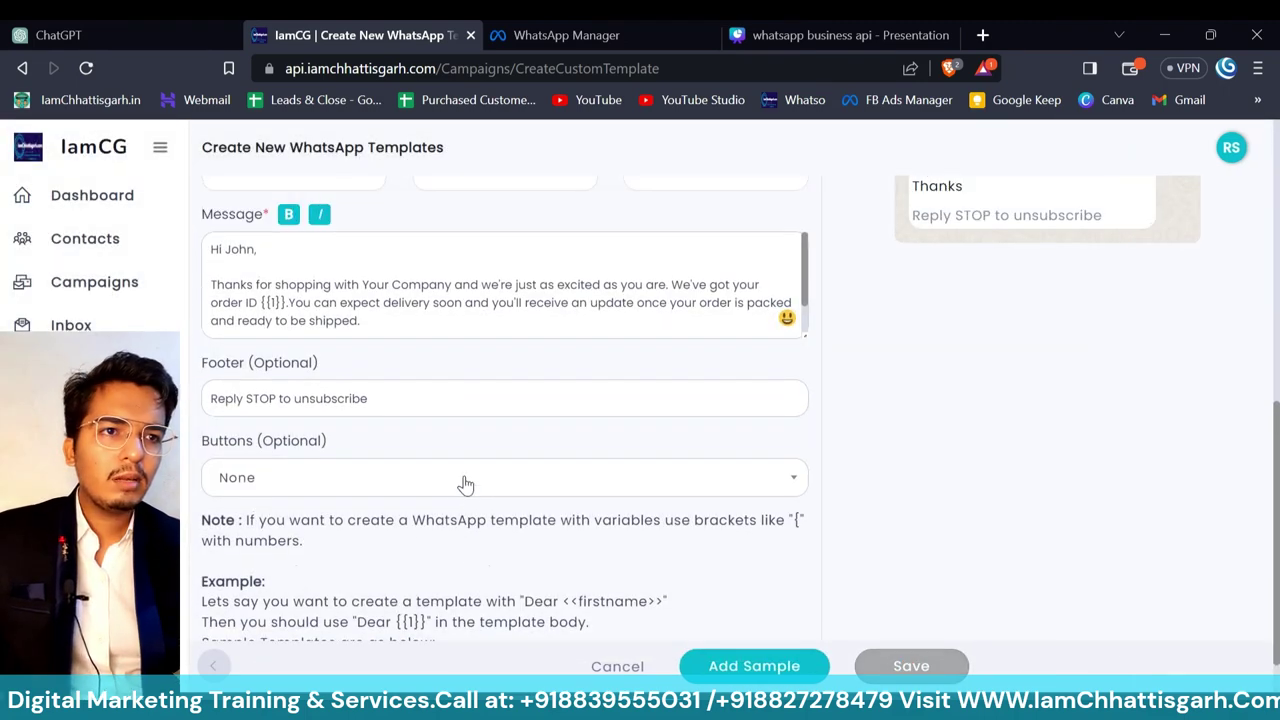
left_click(451, 479)
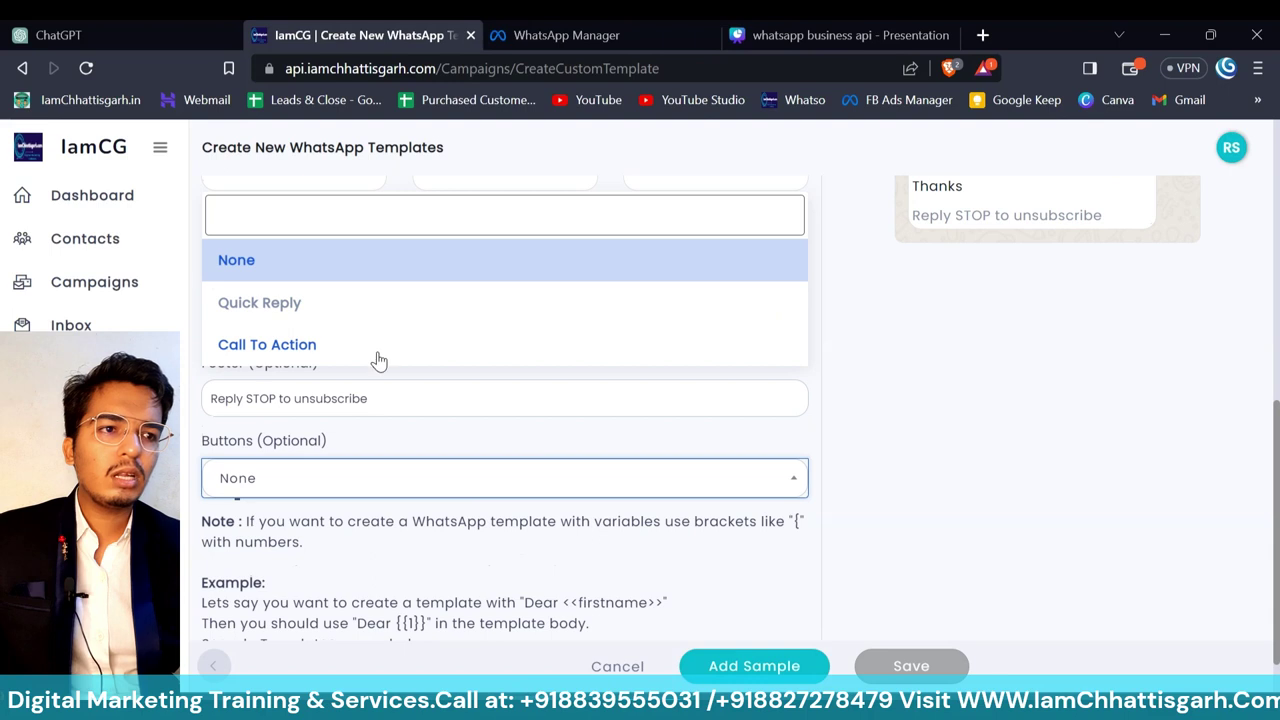
- Add a Call To Action button labelled 'call' with a phone number, then open the sample content form
left_click(373, 352)
left_click(514, 567)
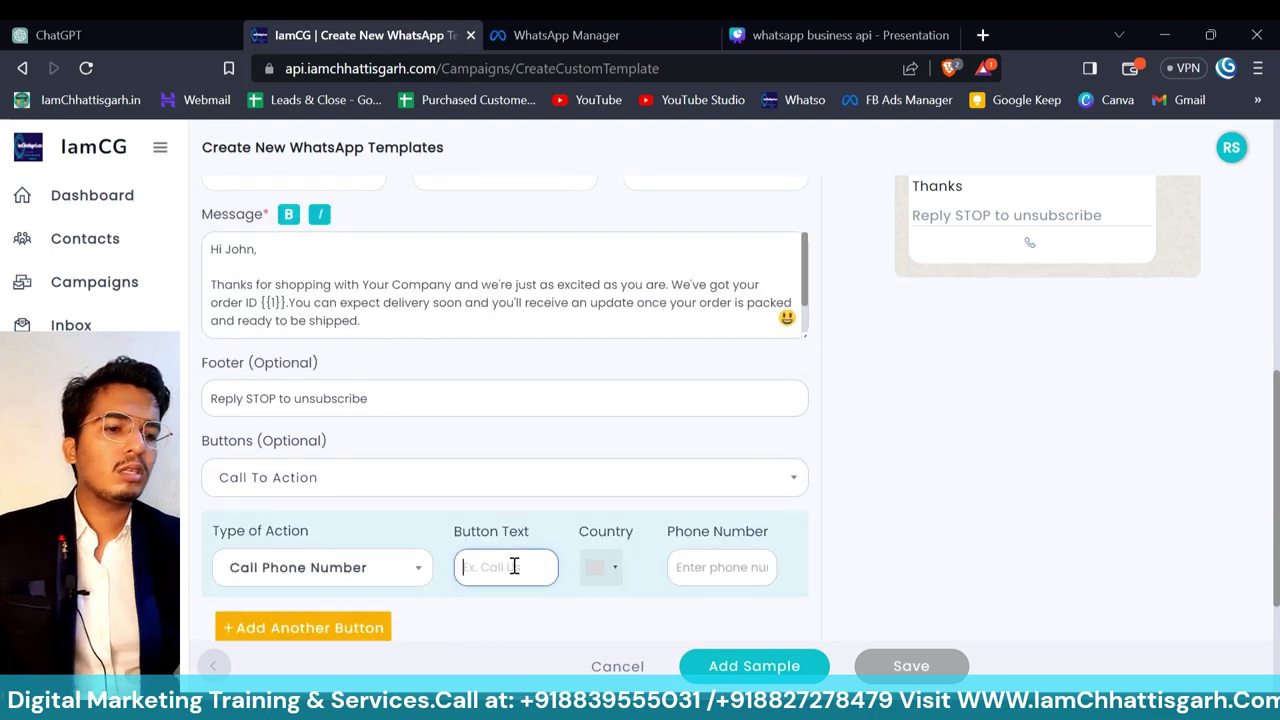
type("co")
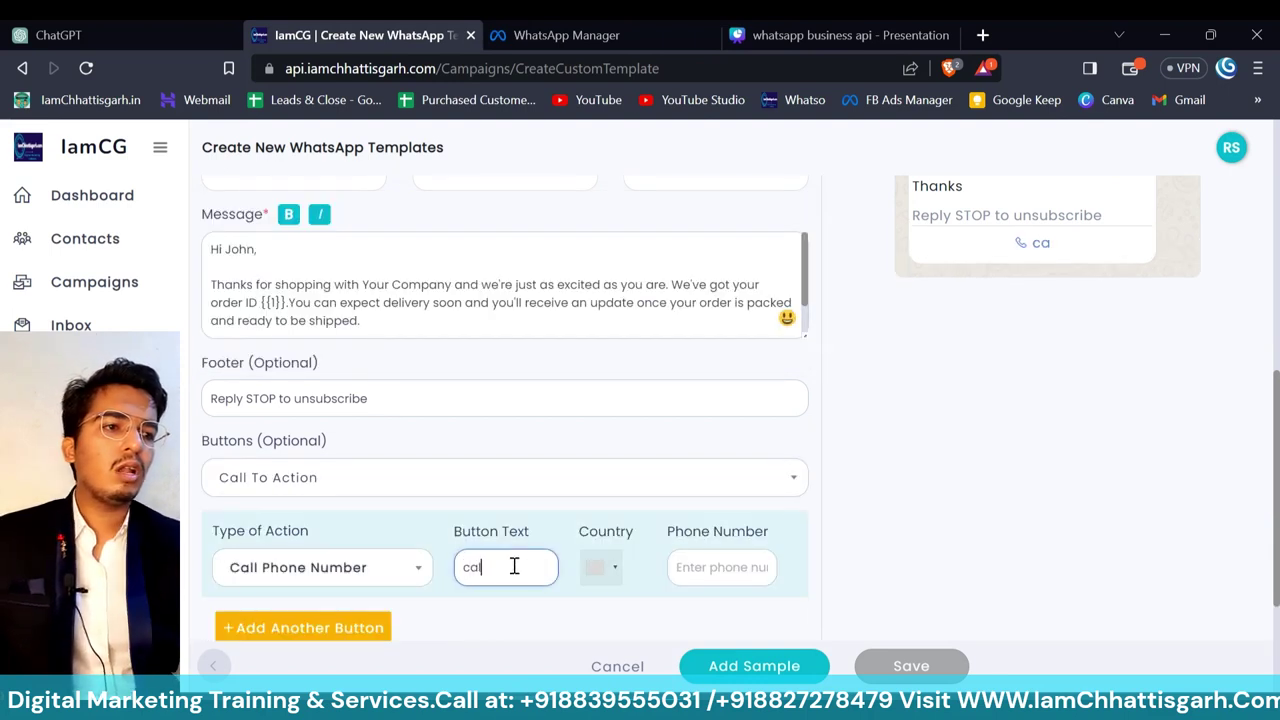
left_click(735, 567)
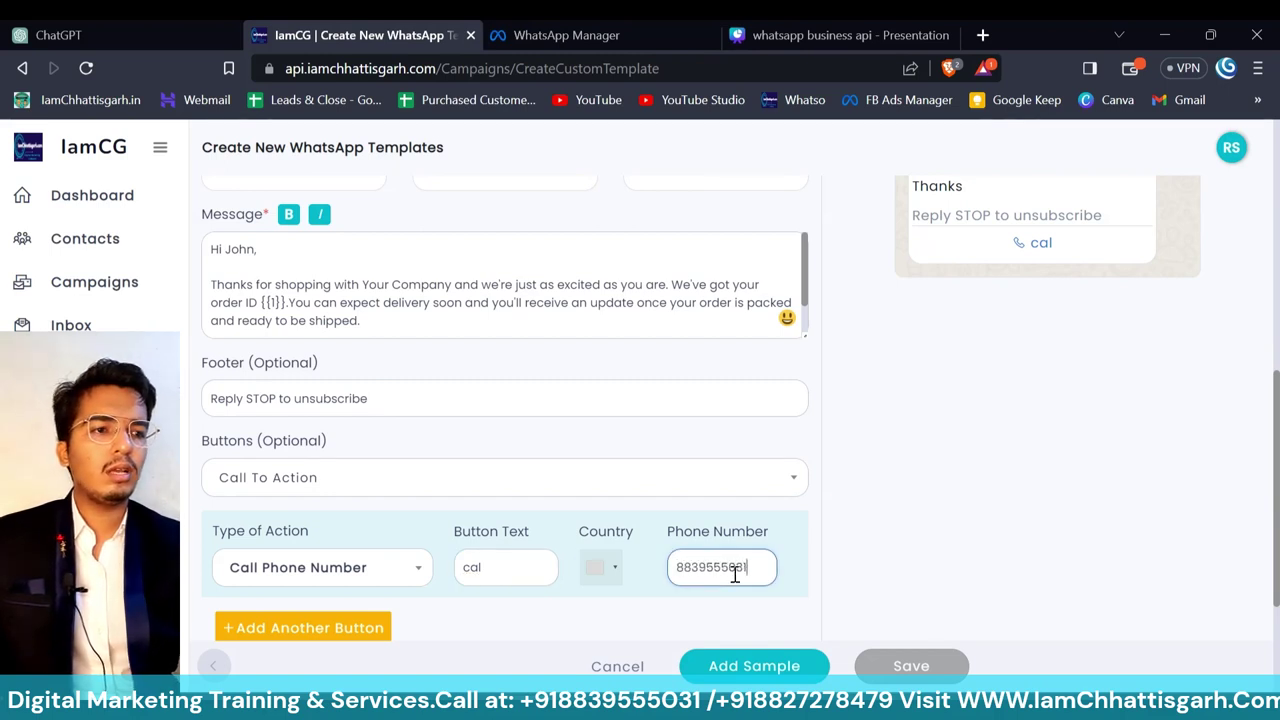
left_click(508, 567)
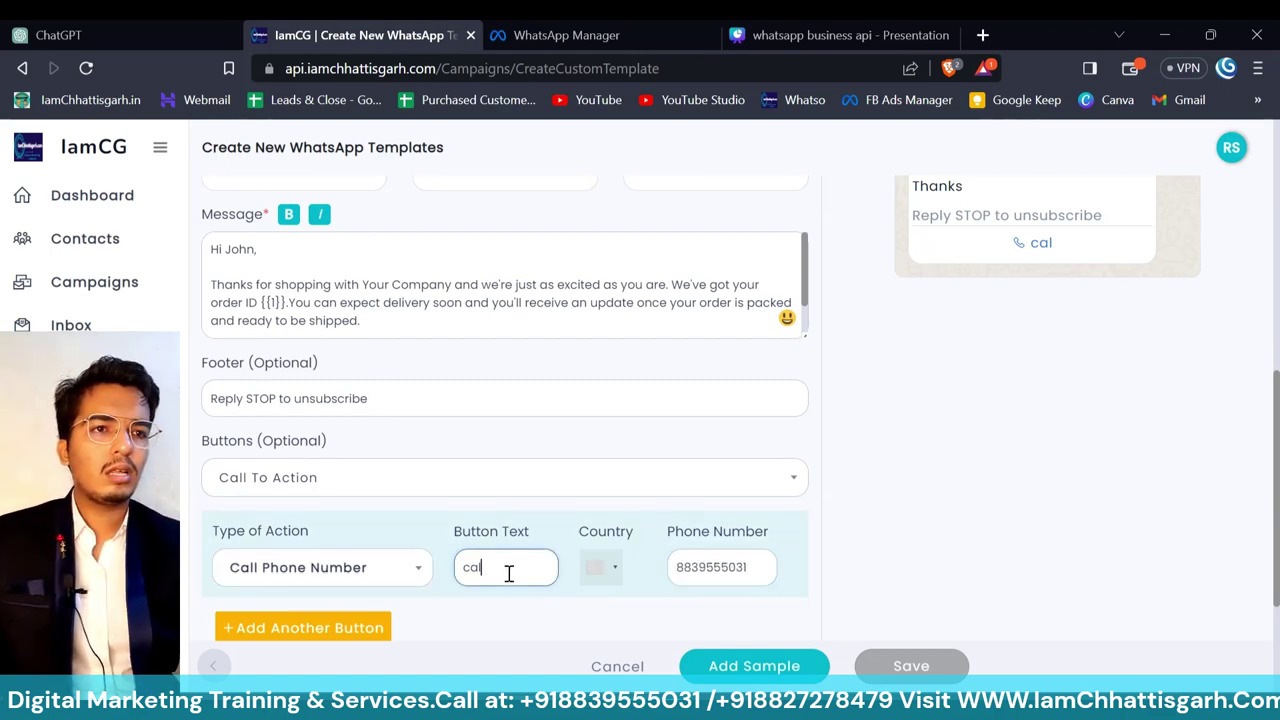
type("l")
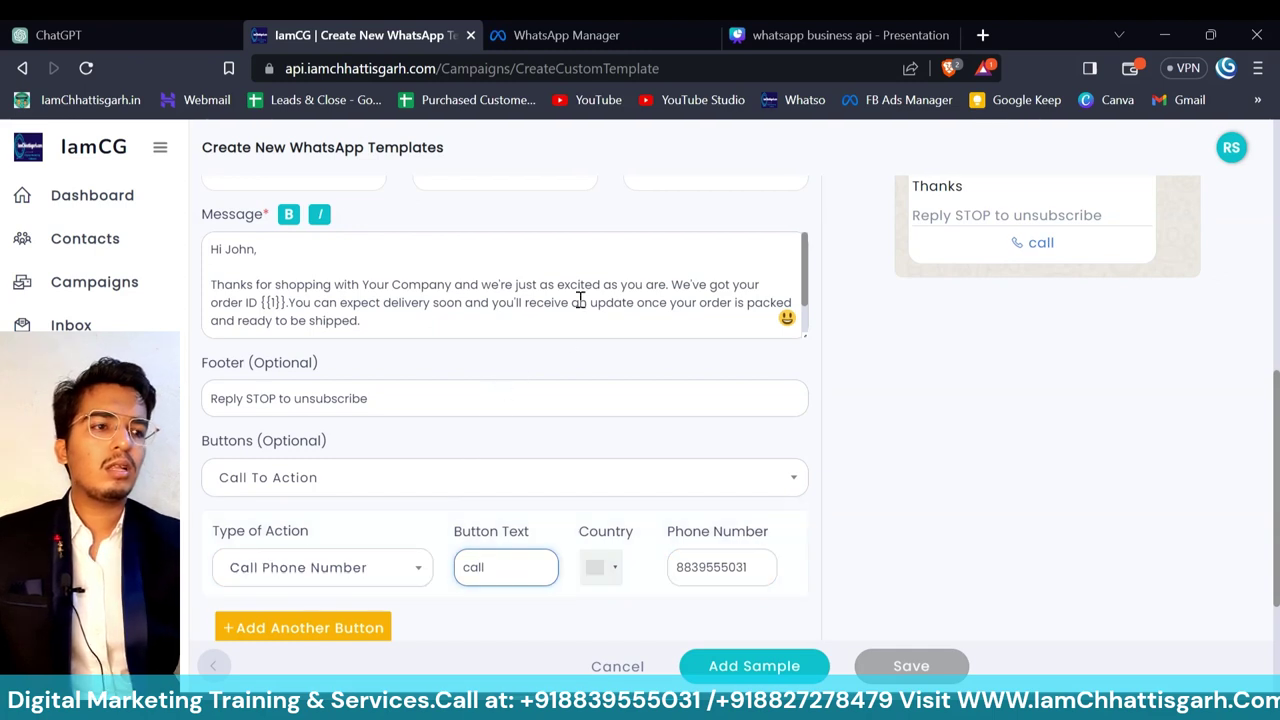
left_click(579, 300)
type("jjh")
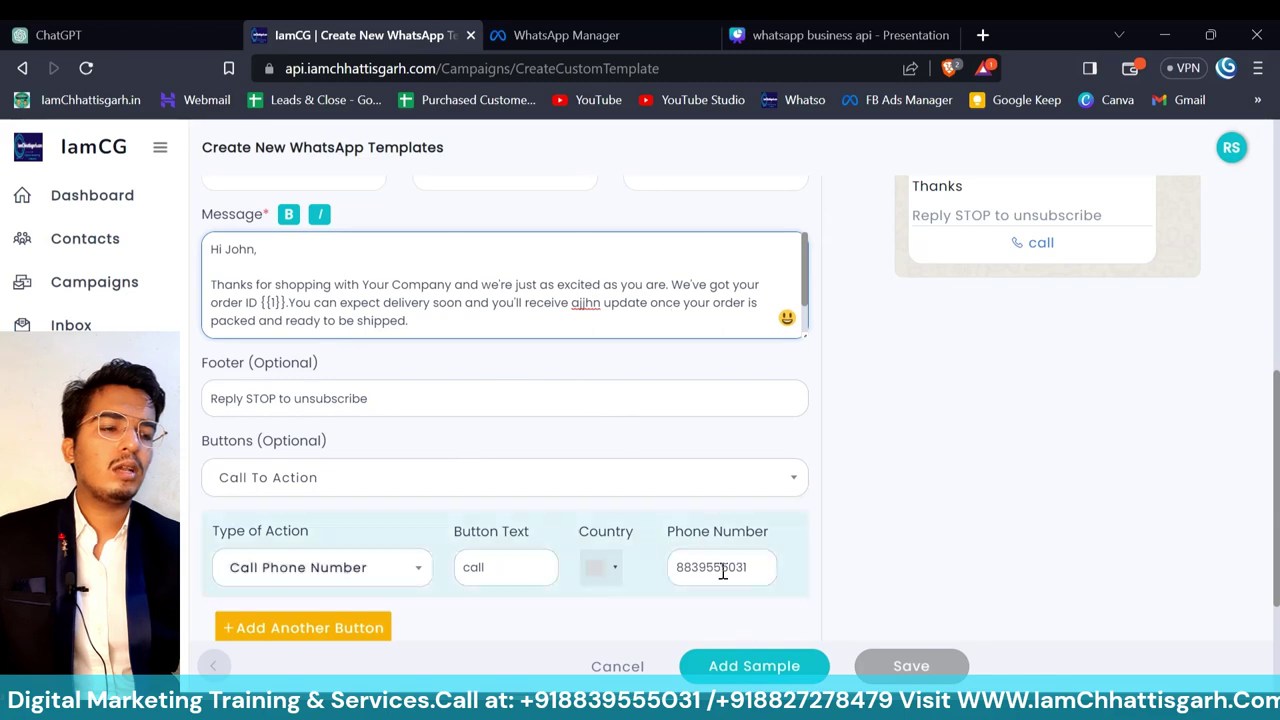
left_click(740, 666)
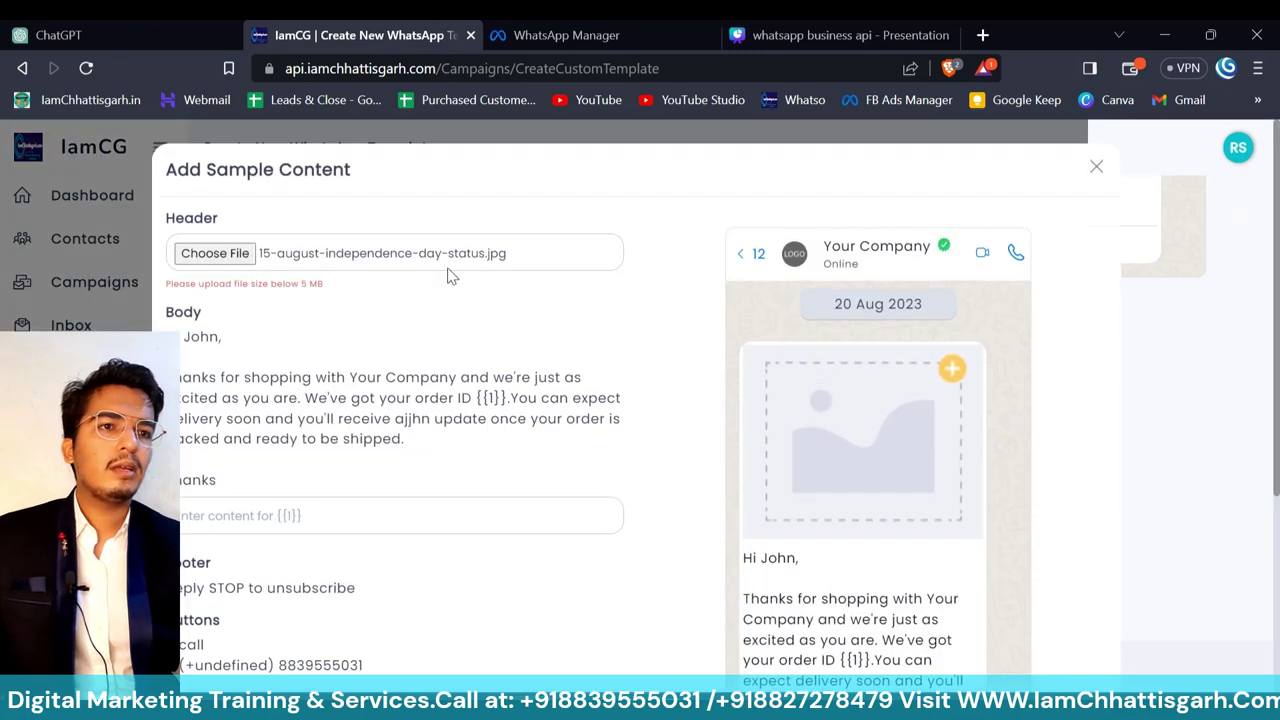
- Attach a JPG from the Desktop as the header sample image
left_click(240, 253)
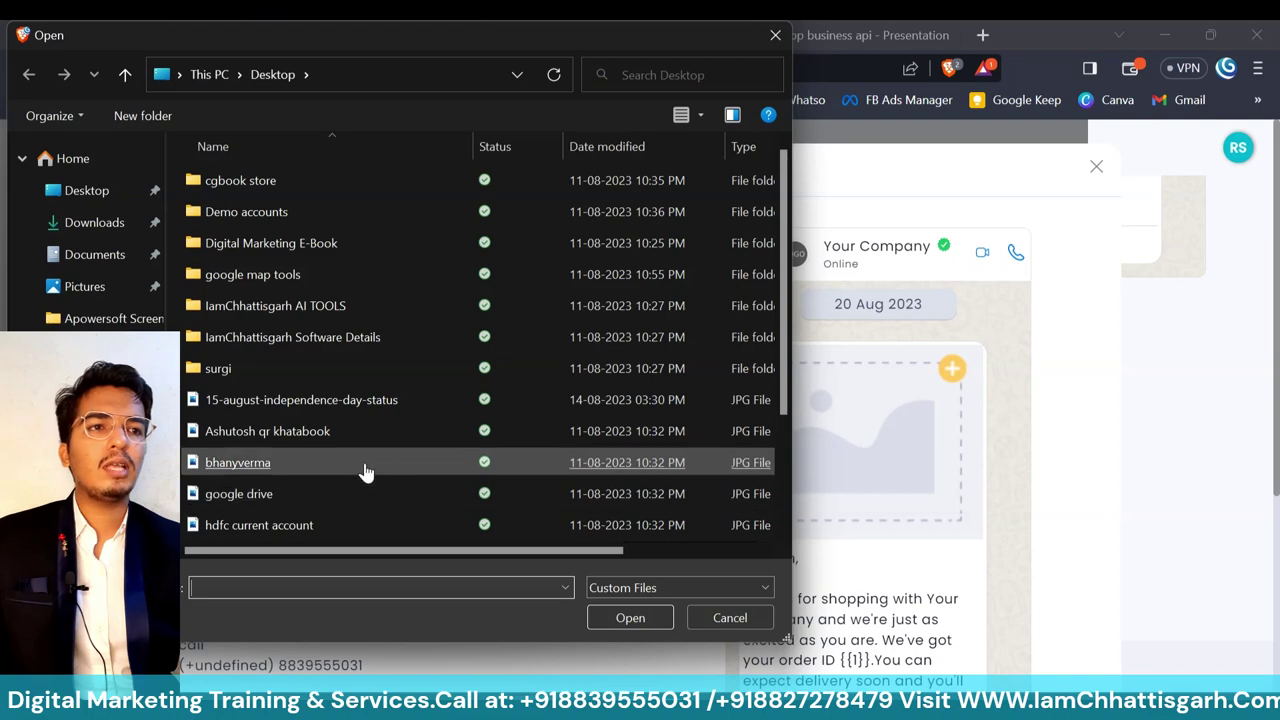
left_click(366, 470)
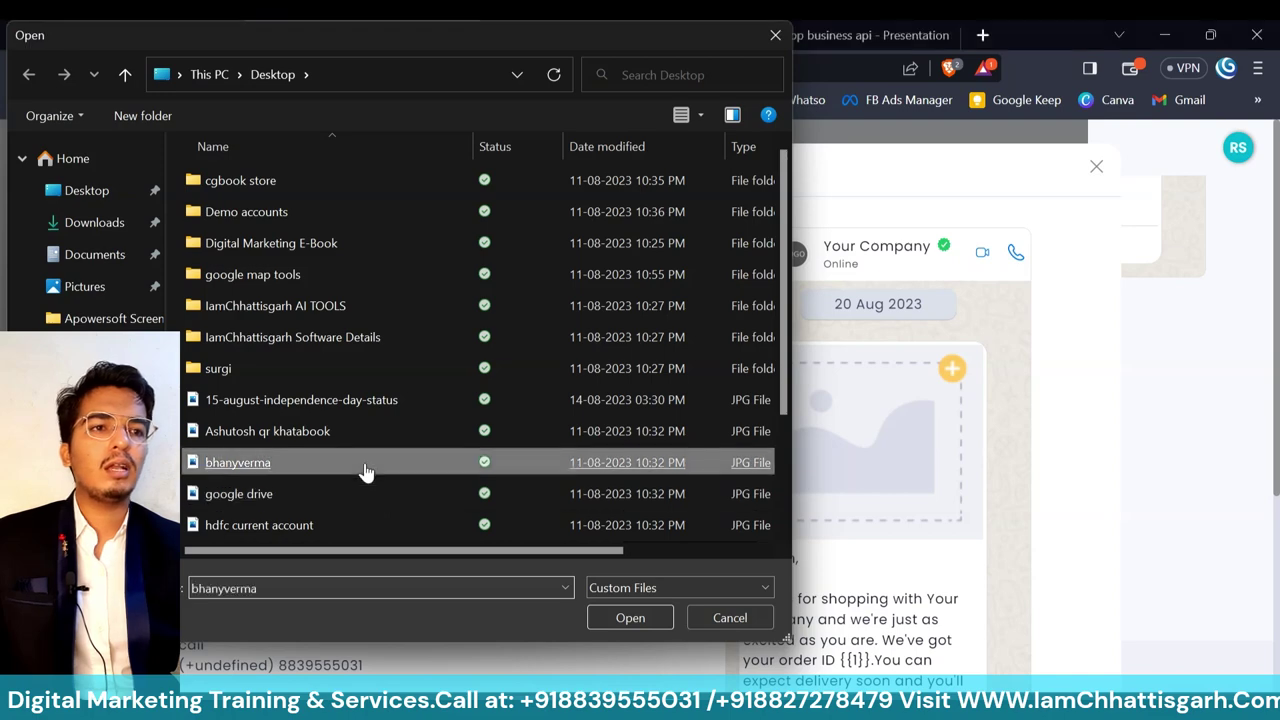
double_click(366, 470)
scroll(366, 470, "down", 3)
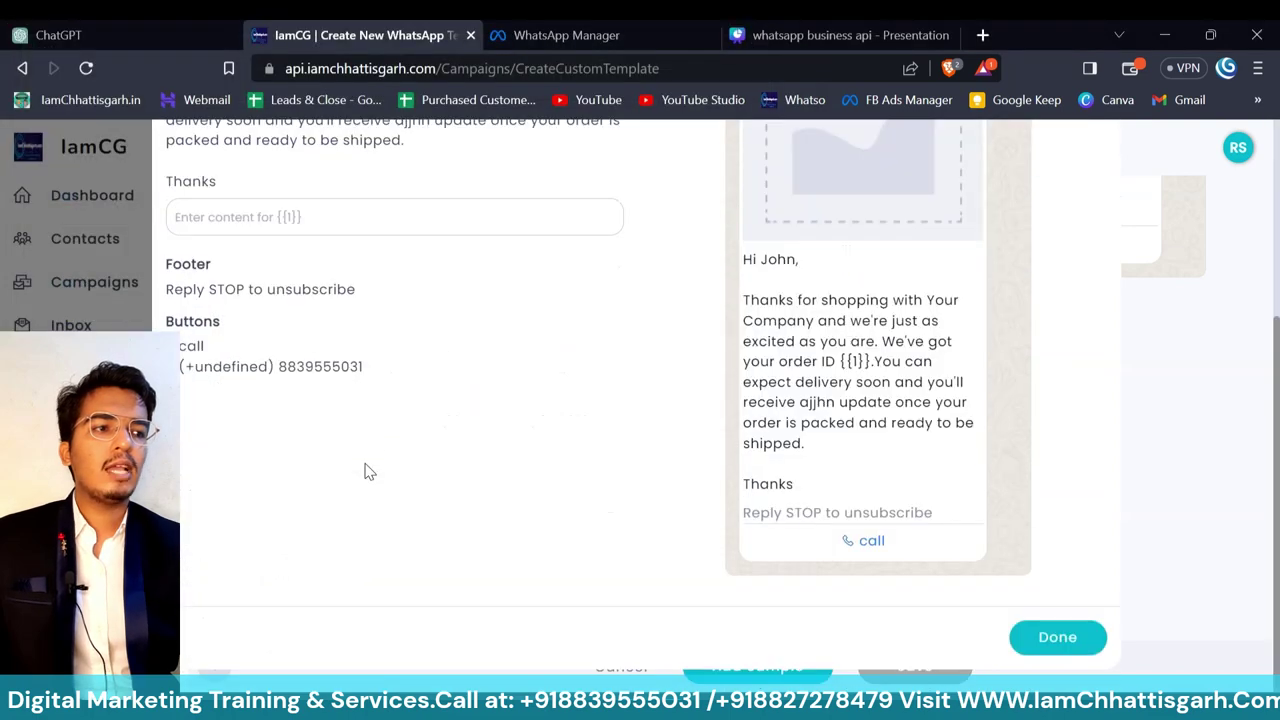
left_click(1055, 638)
- Set the call number's country to India (+91), save the template, and view WhatsApp Manager's templates
scroll(603, 371, "down", 2)
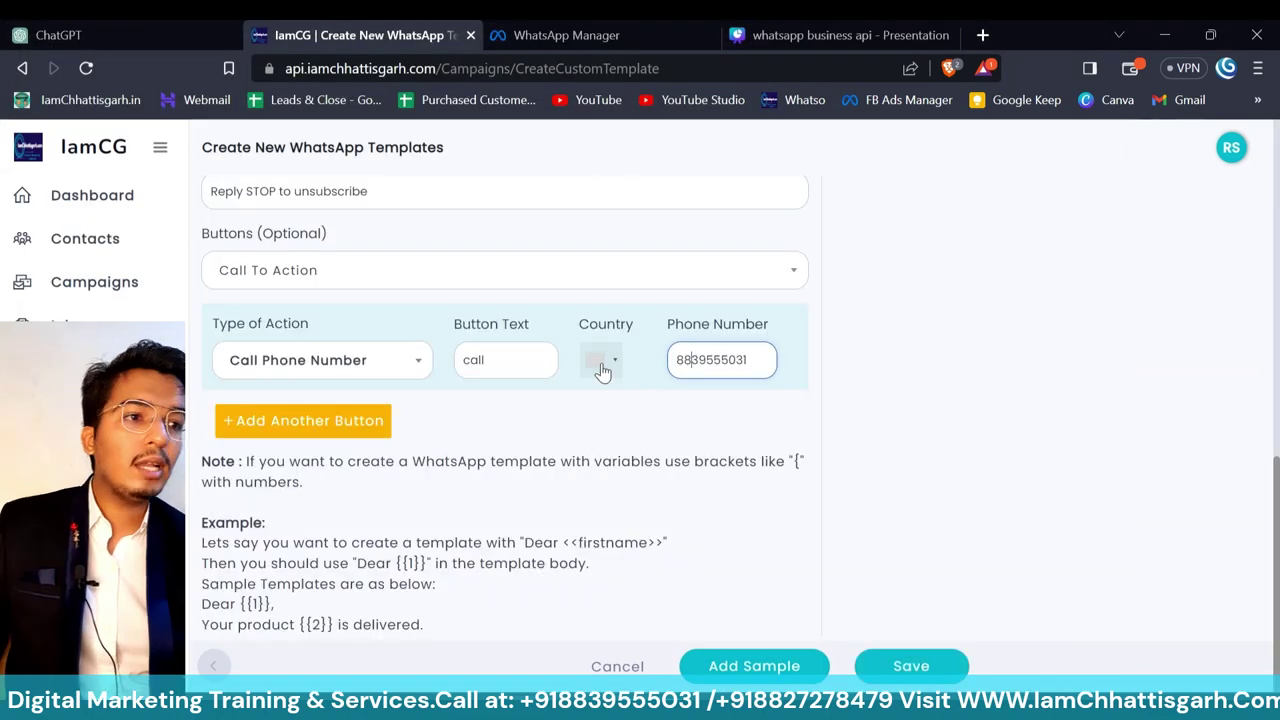
left_click(600, 365)
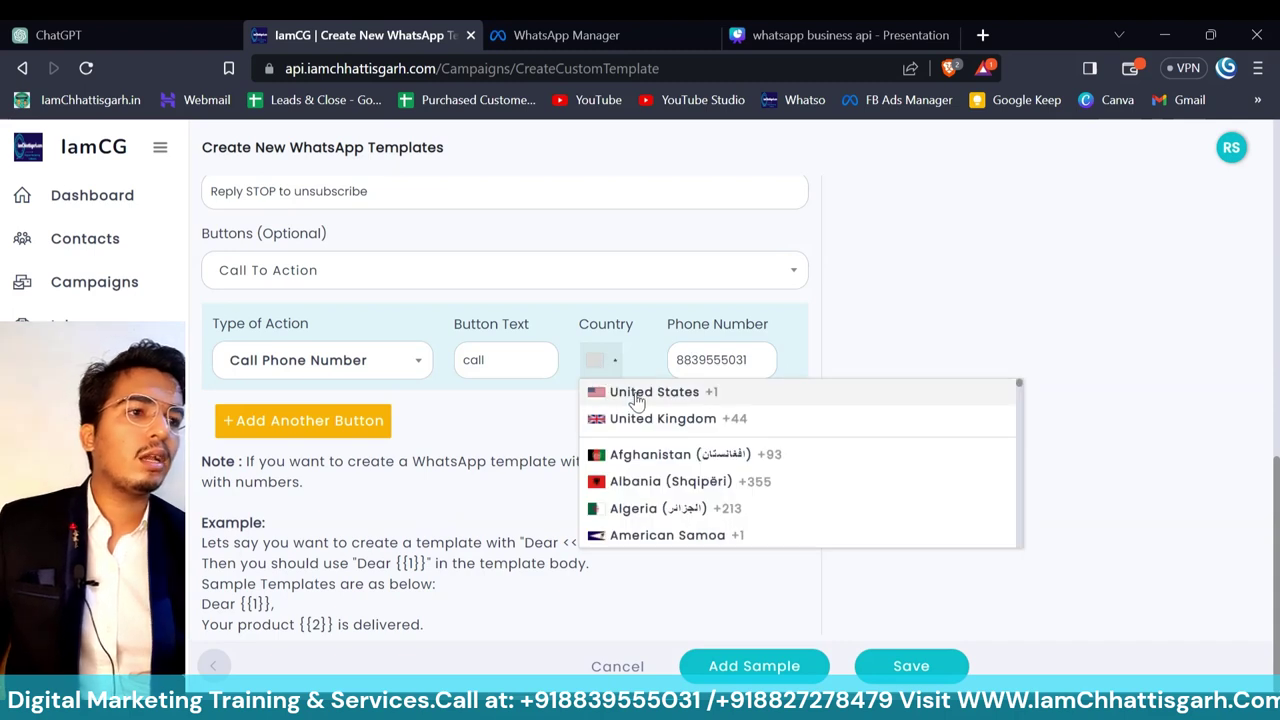
scroll(636, 400, "down", 20)
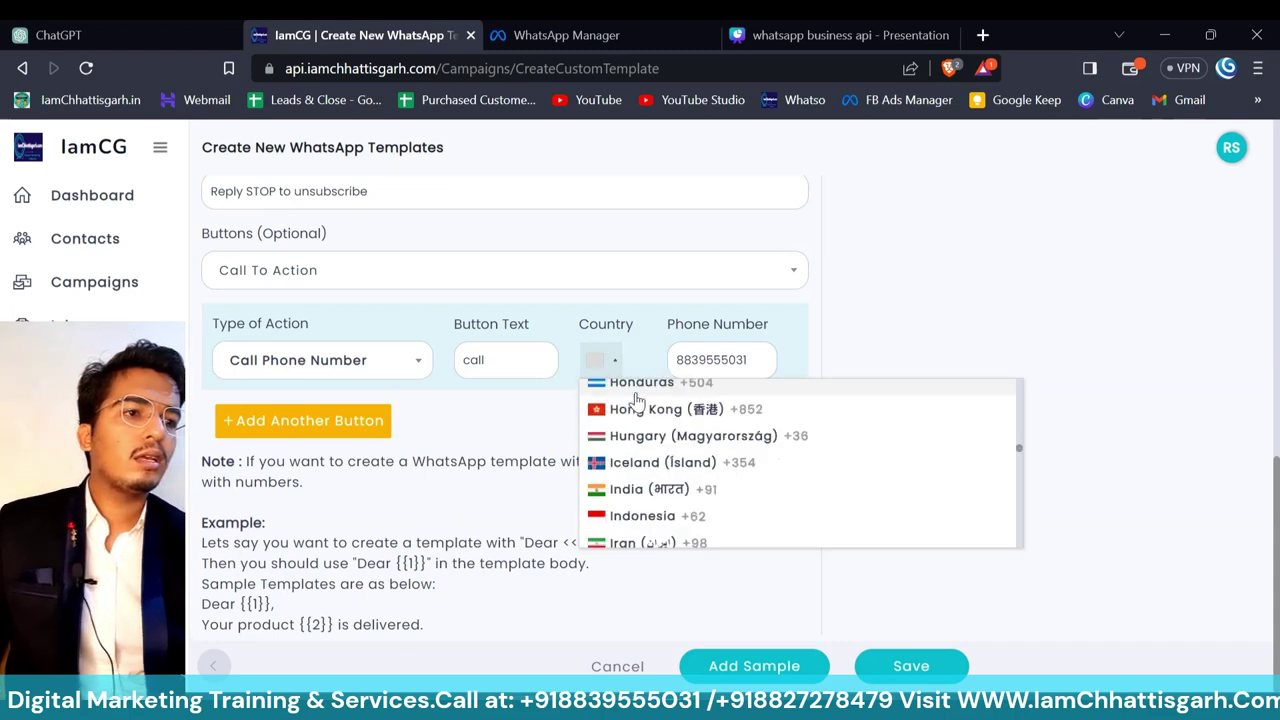
left_click(655, 489)
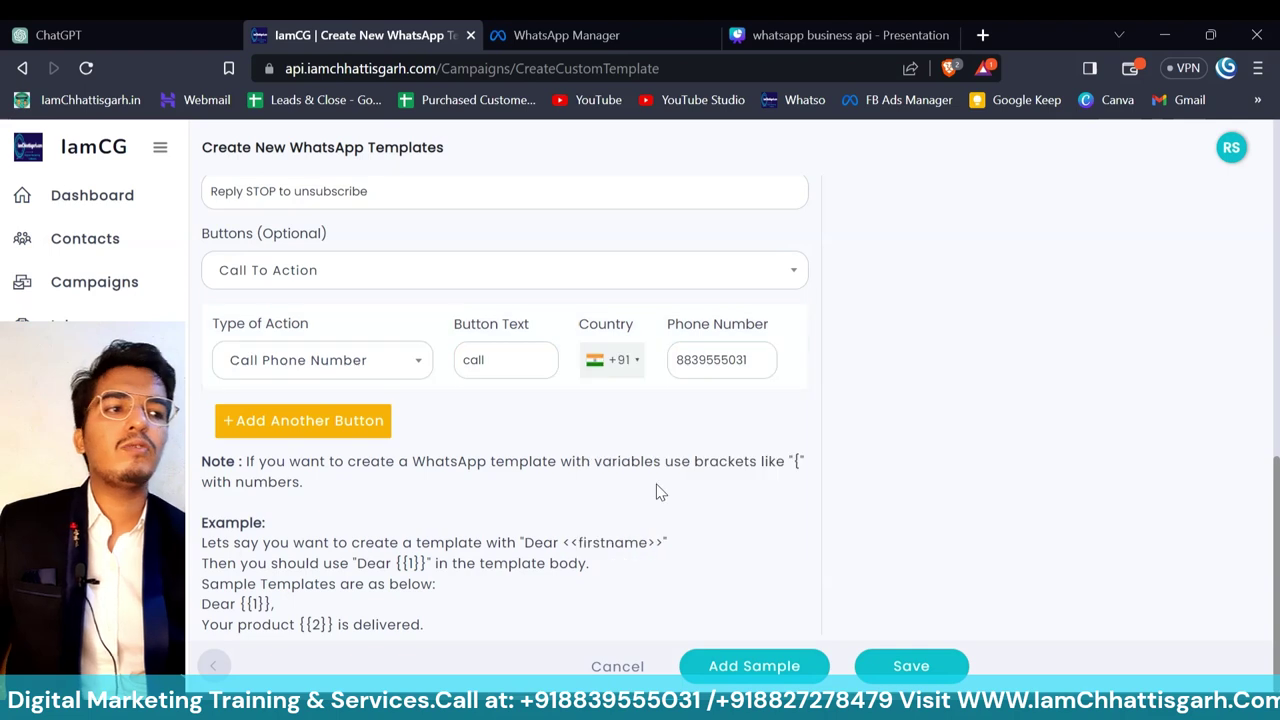
left_click(906, 662)
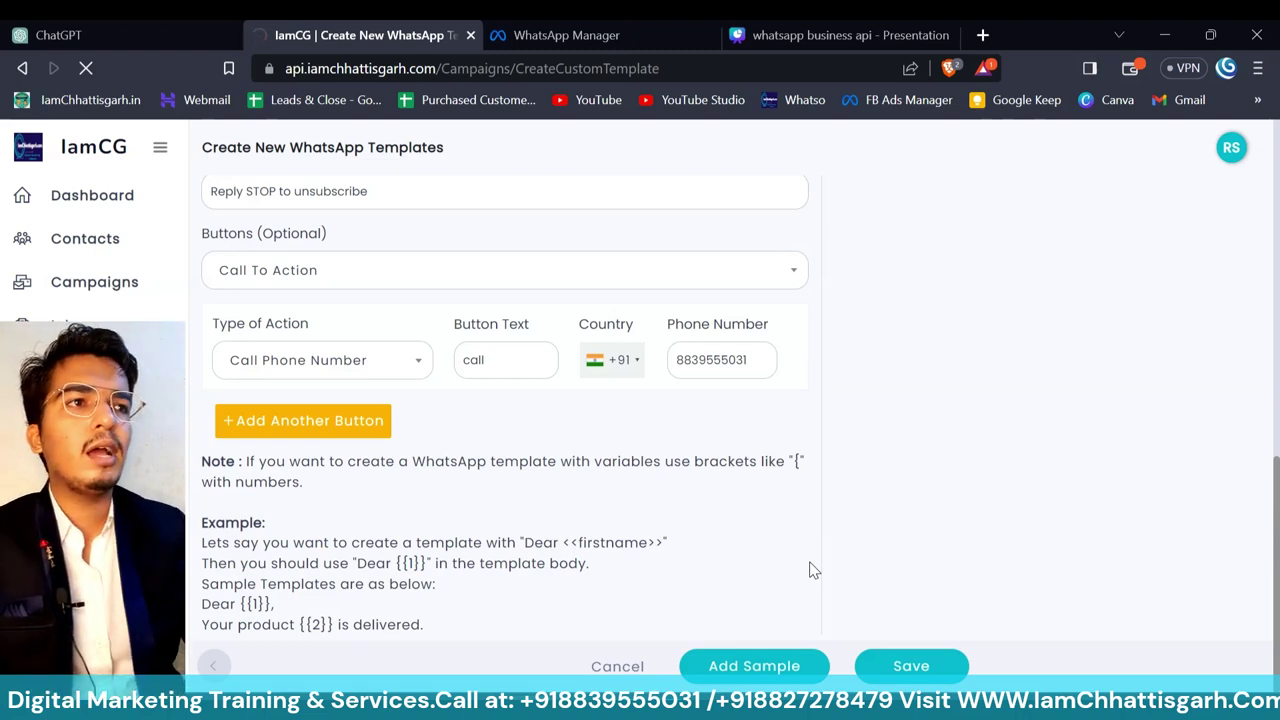
left_click(639, 22)
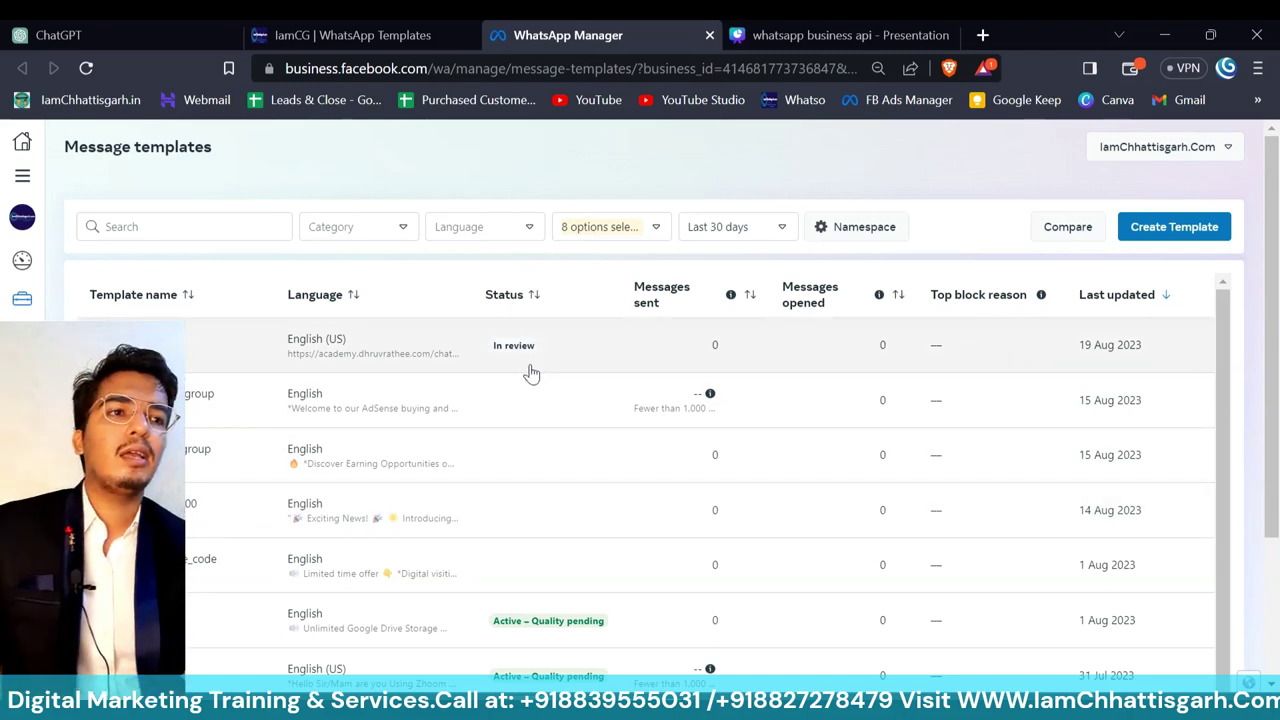
- Return to the IamCG templates page and reload it to find pizza_august_offers in review
left_click(403, 27)
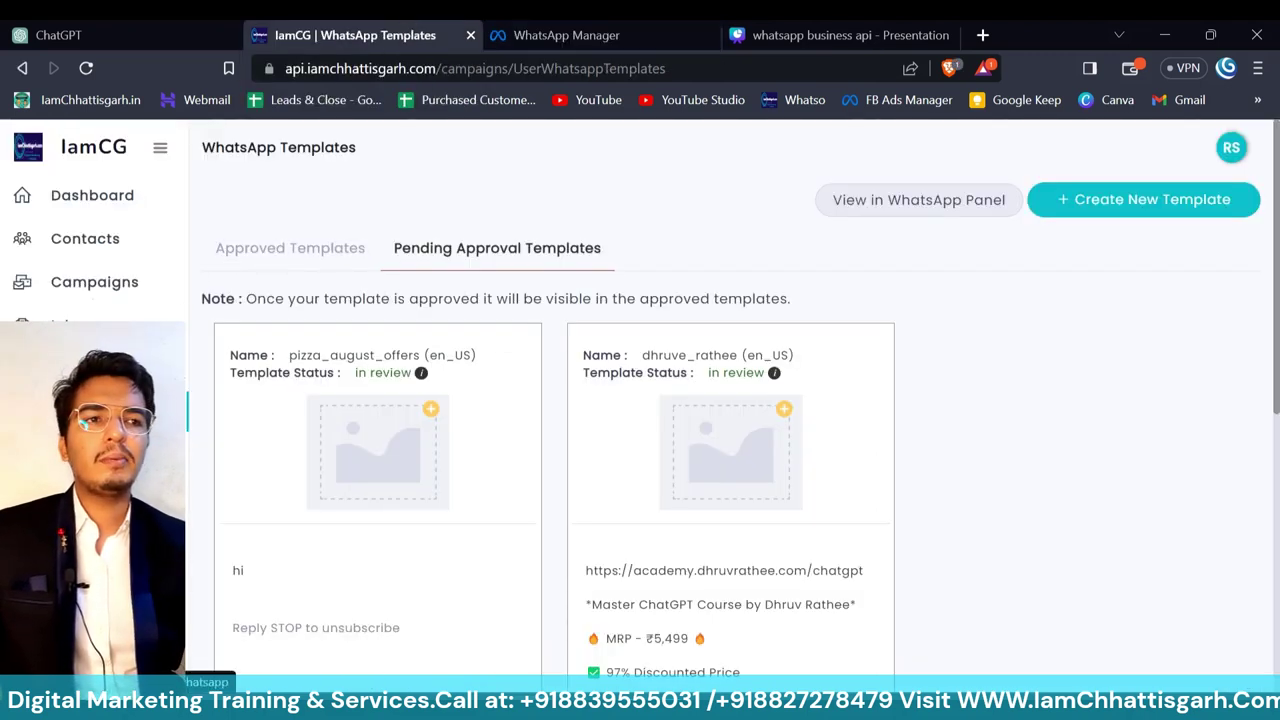
key("F5")
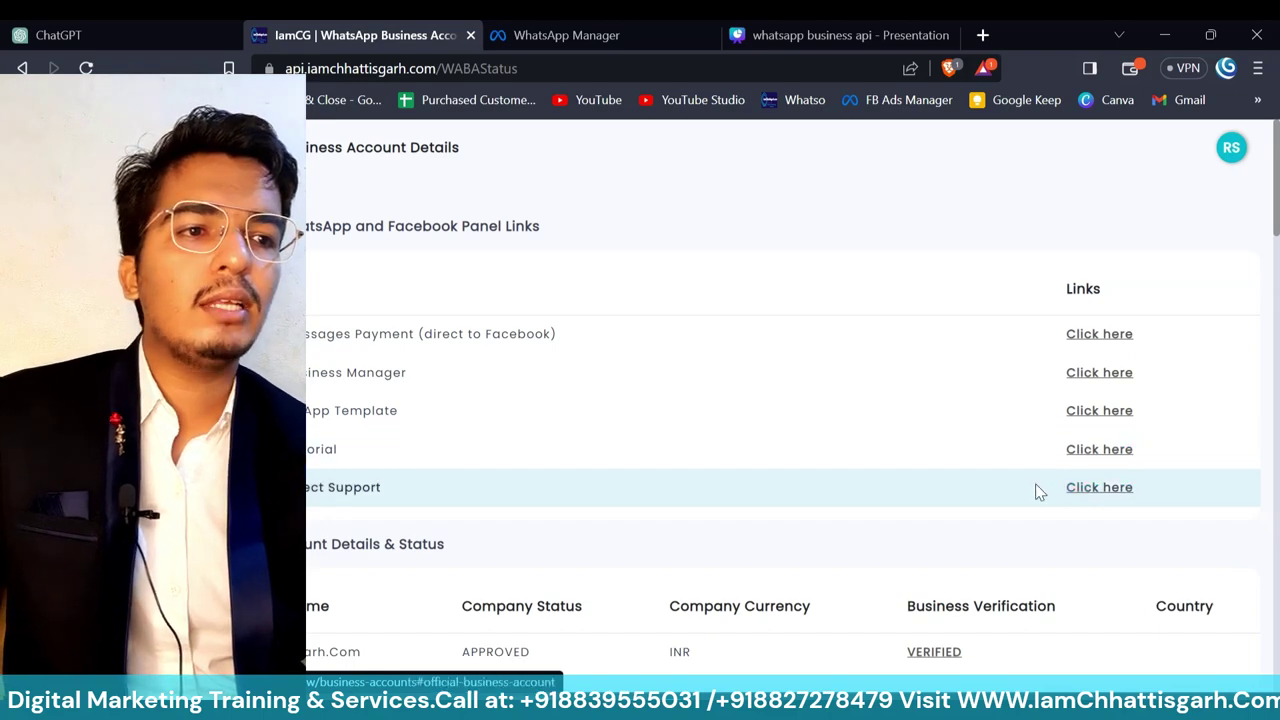
- Scroll through the Message Details & Status and Message Details With Cost tables
scroll(951, 523, "down", 2)
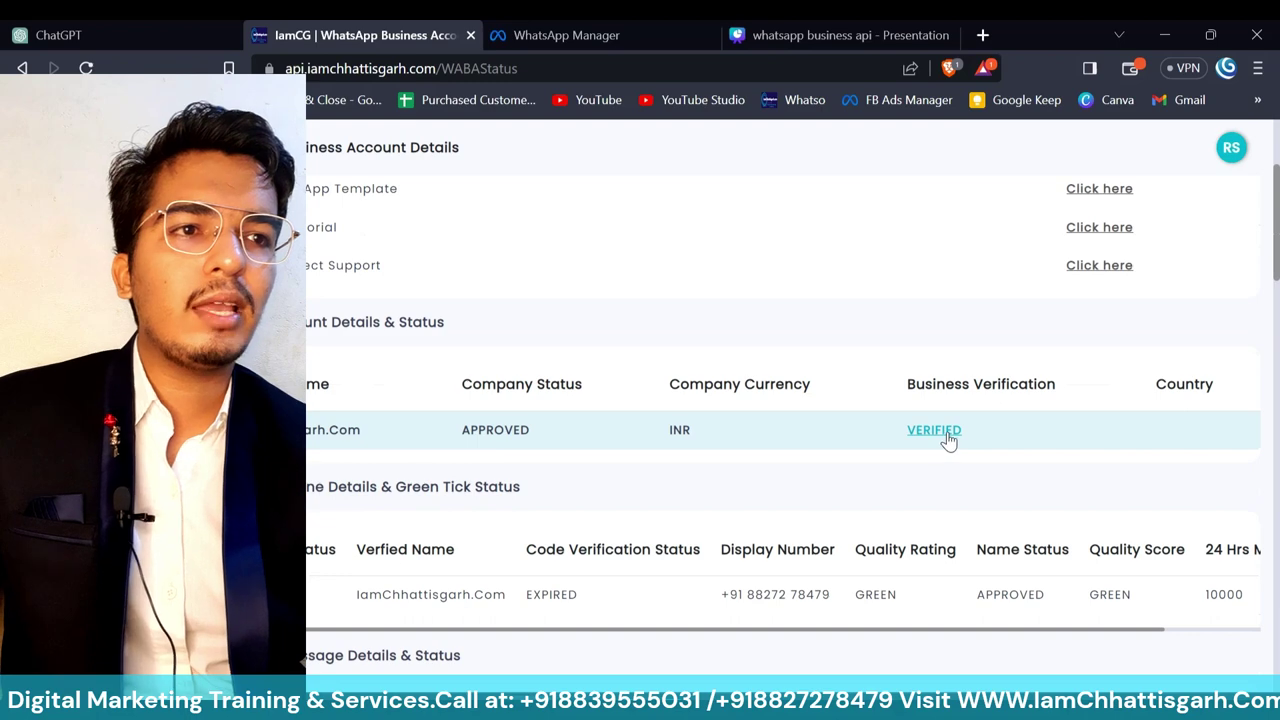
scroll(949, 441, "down", 2)
scroll(949, 440, "down", 1)
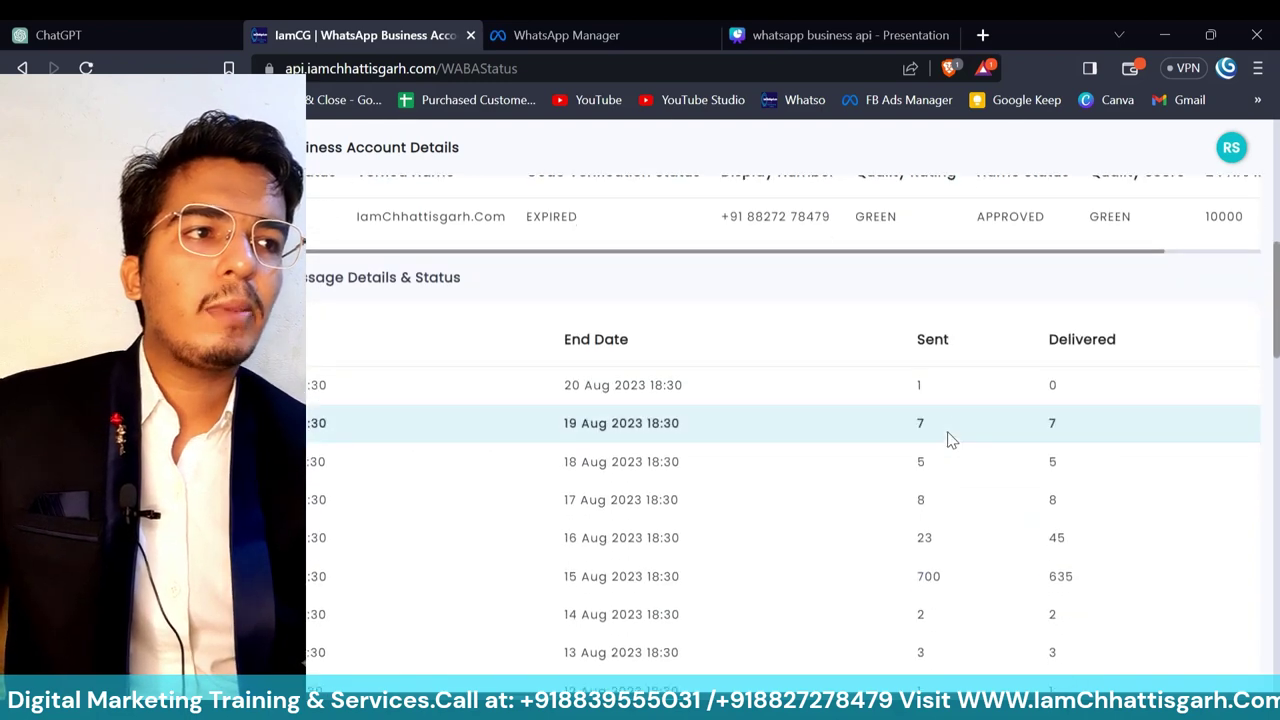
scroll(886, 251, "up", 1)
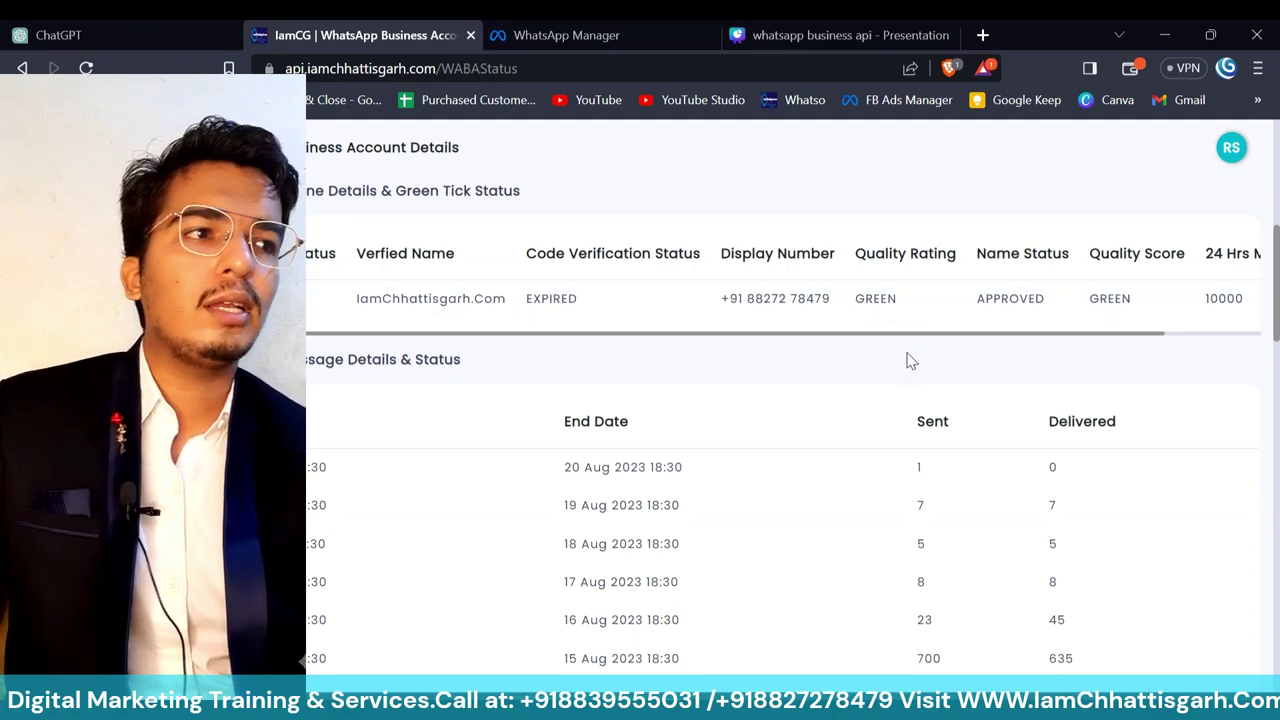
scroll(995, 357, "down", 2)
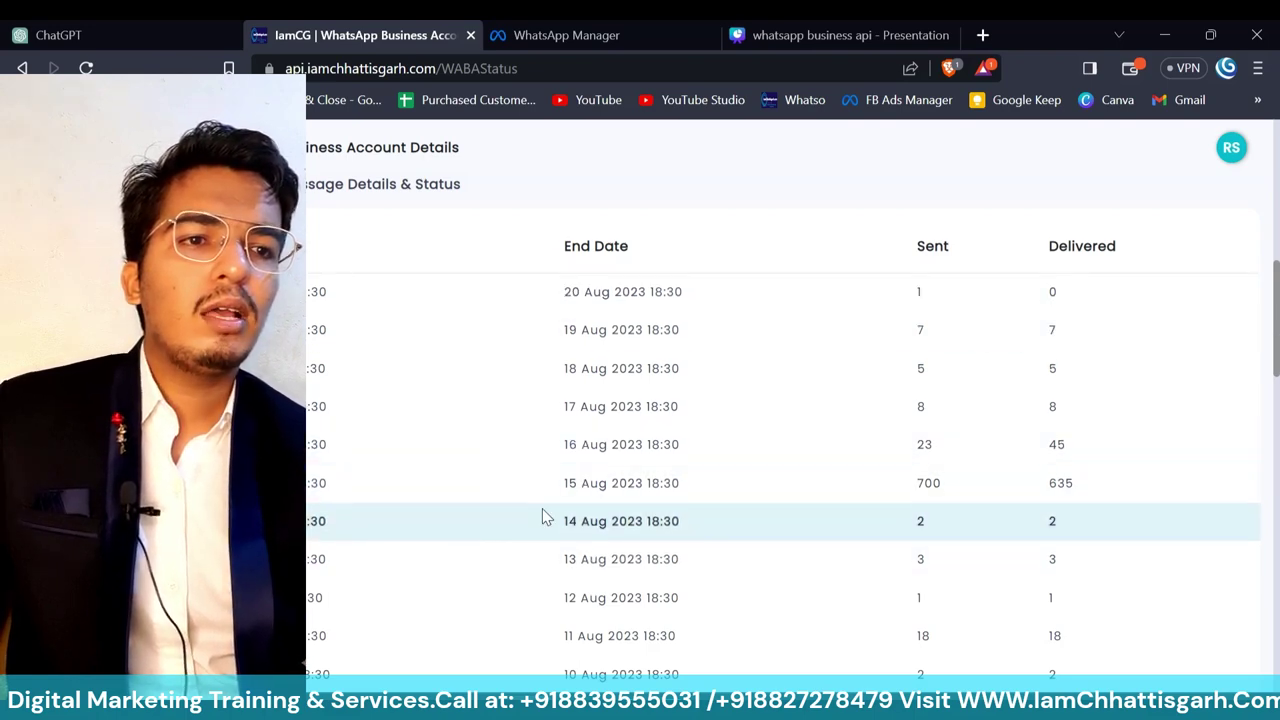
scroll(543, 514, "down", 5)
scroll(543, 514, "down", 4)
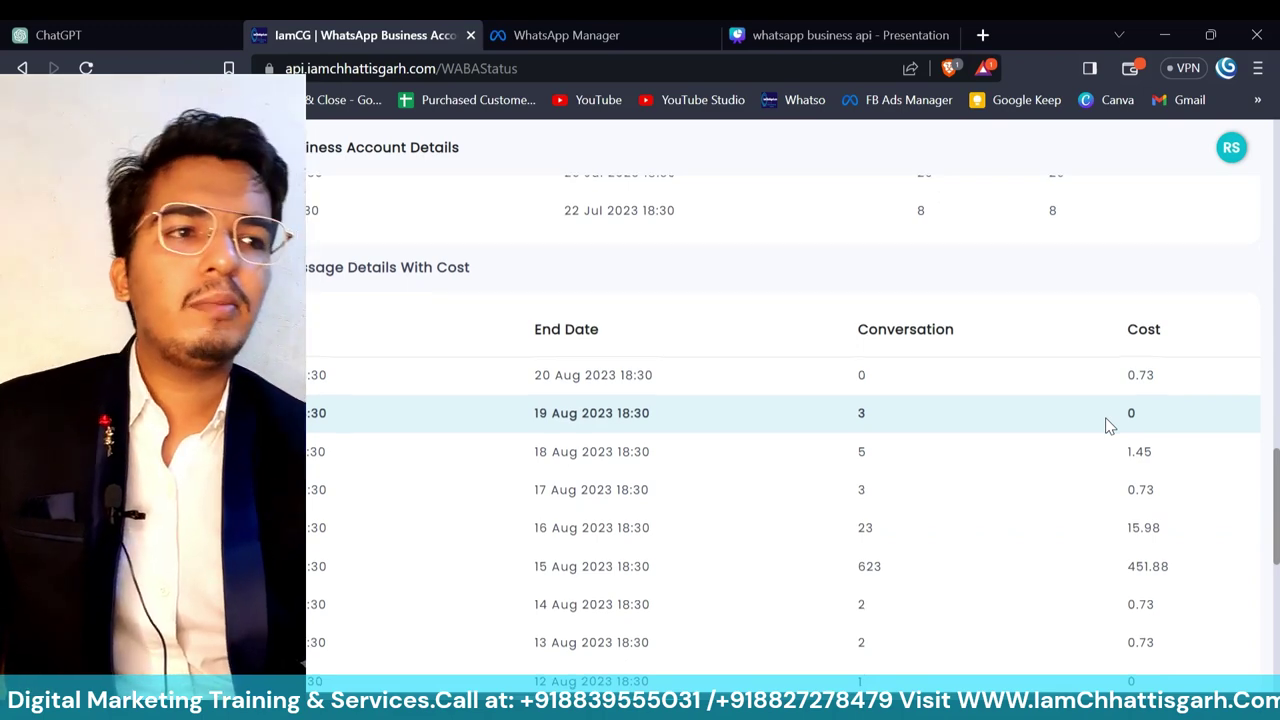
scroll(1040, 435, "down", 1)
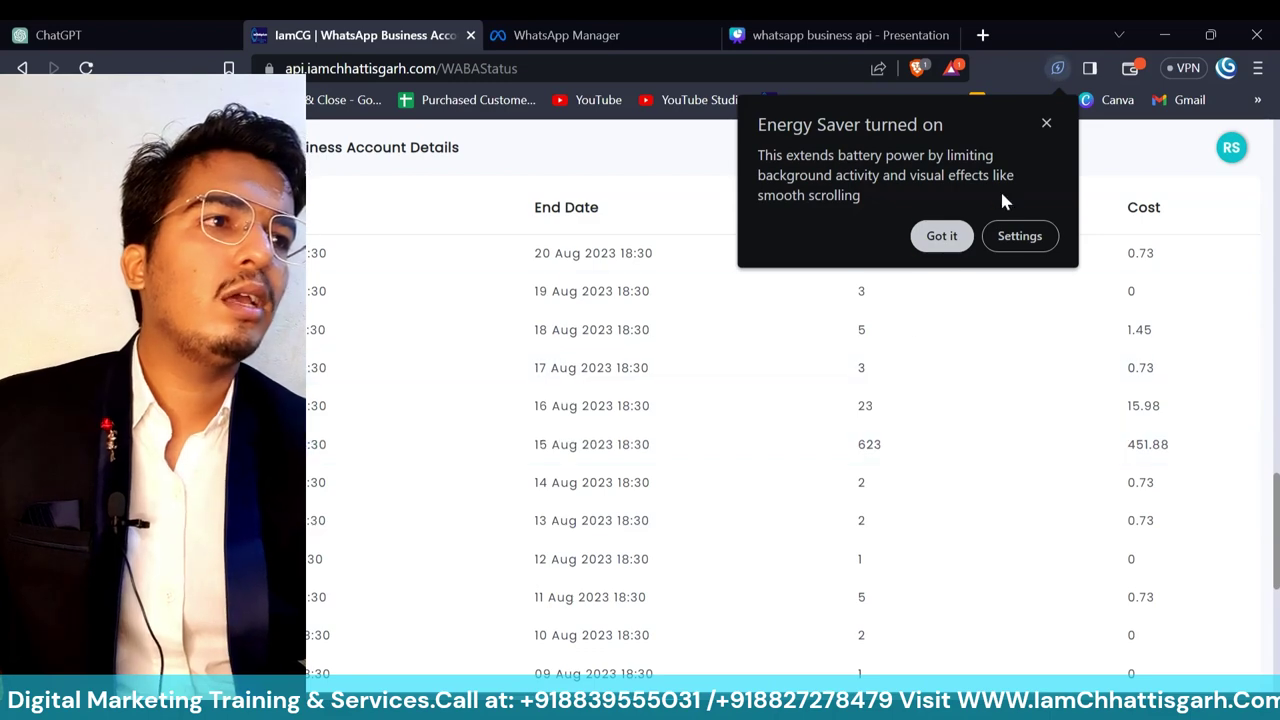
- Dismiss the Energy Saver notice and go back to the Dashboard's campaign summary
left_click(944, 240)
scroll(757, 457, "down", 5)
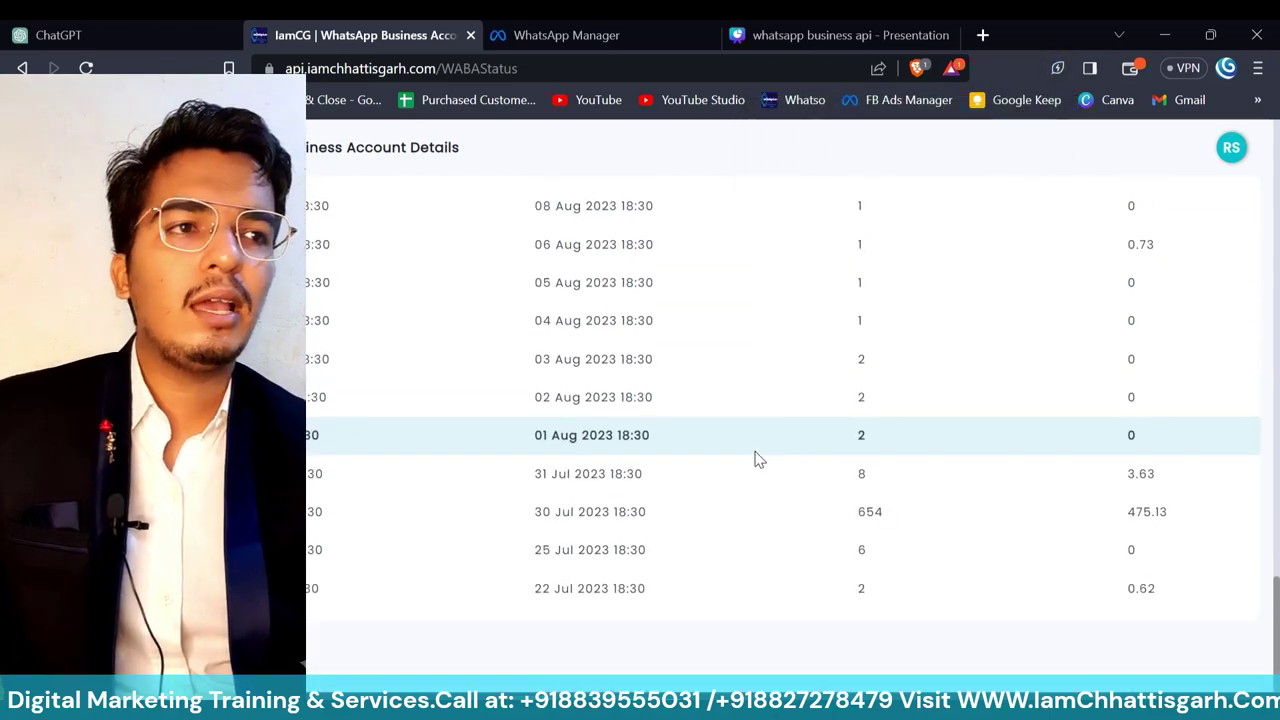
scroll(757, 459, "up", 2)
scroll(757, 459, "down", 2)
scroll(757, 459, "up", 5)
scroll(757, 459, "up", 1)
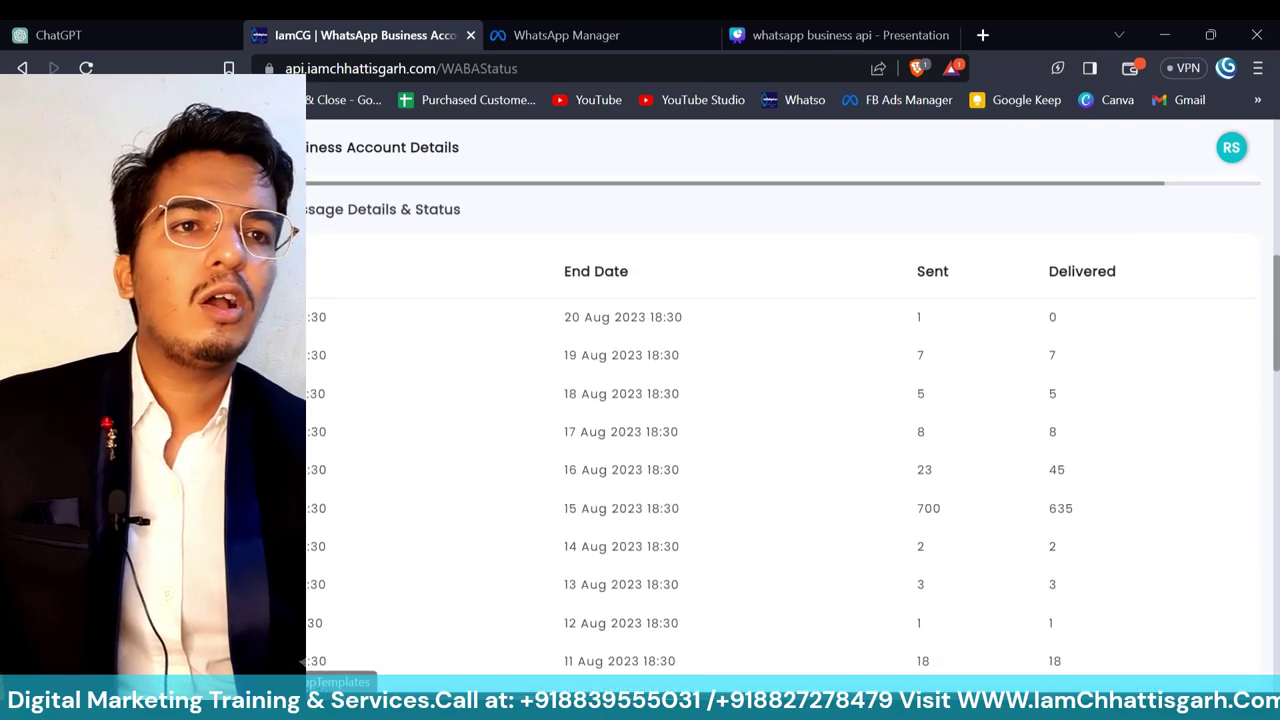
left_click(86, 68)
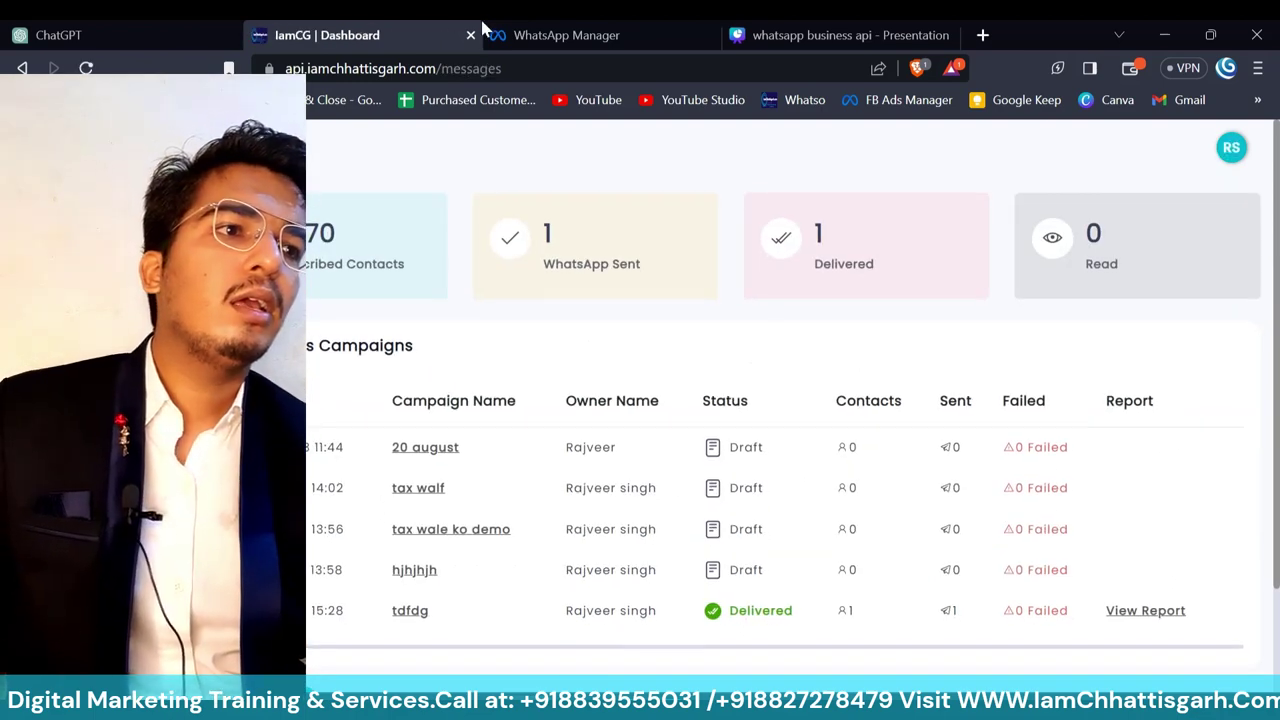
- Present the Canva 'whatsapp business api' deck full screen and advance to the Thank You slide
left_click(848, 35)
left_click(1037, 483)
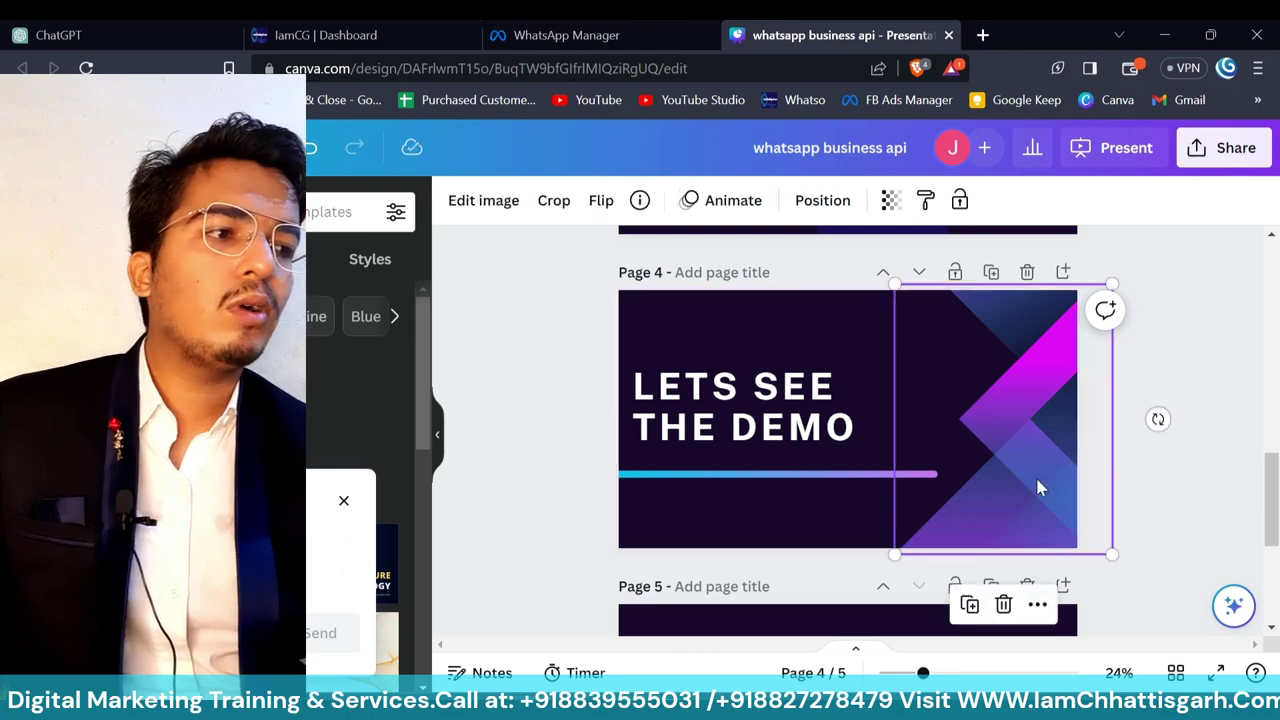
left_click(1216, 672)
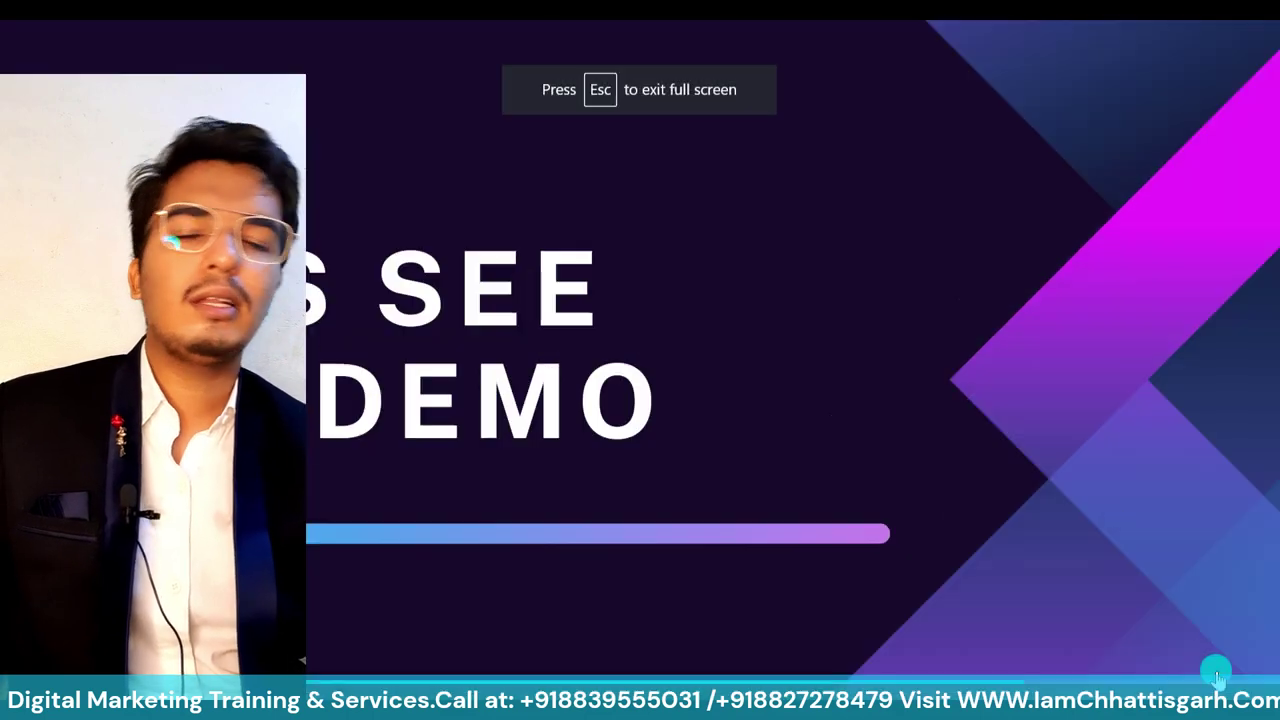
left_click(1098, 468)
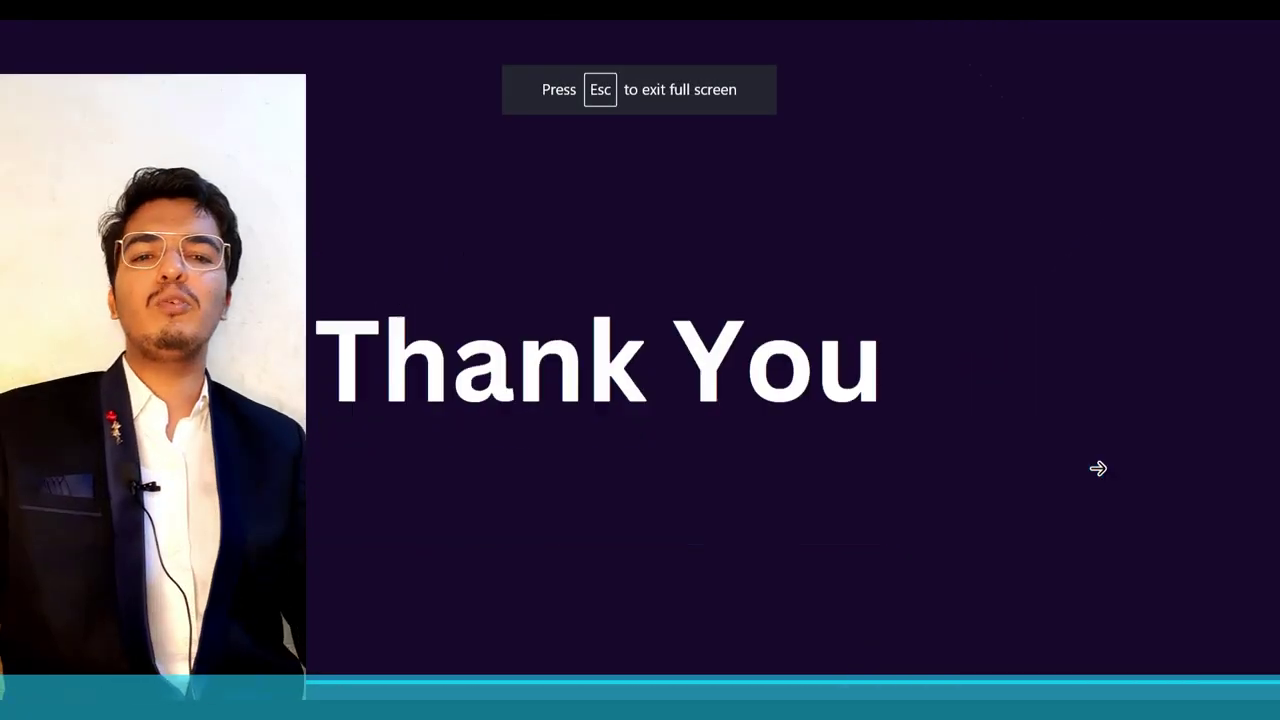